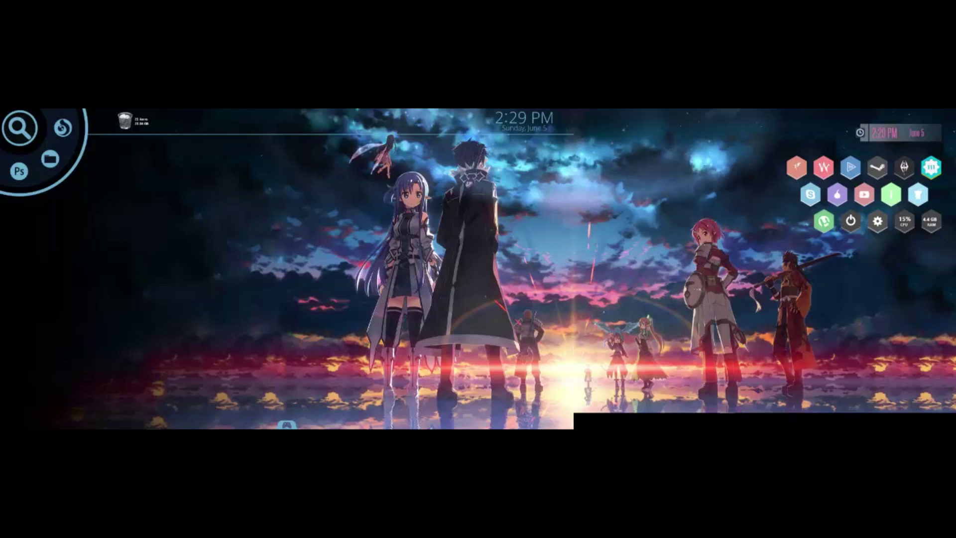
- Open File Explorer and browse to the Desktop folder under This PC
mouse_move(672, 410)
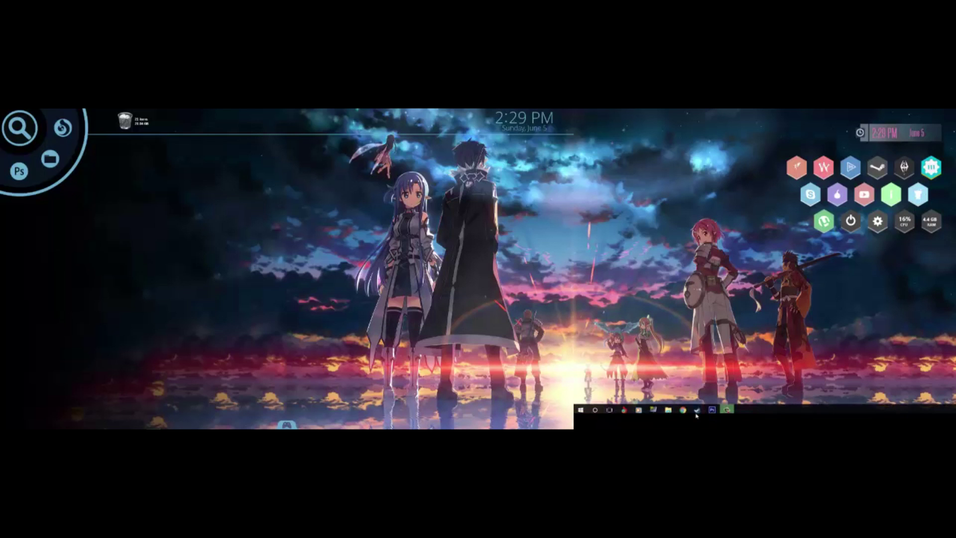
left_click(668, 407)
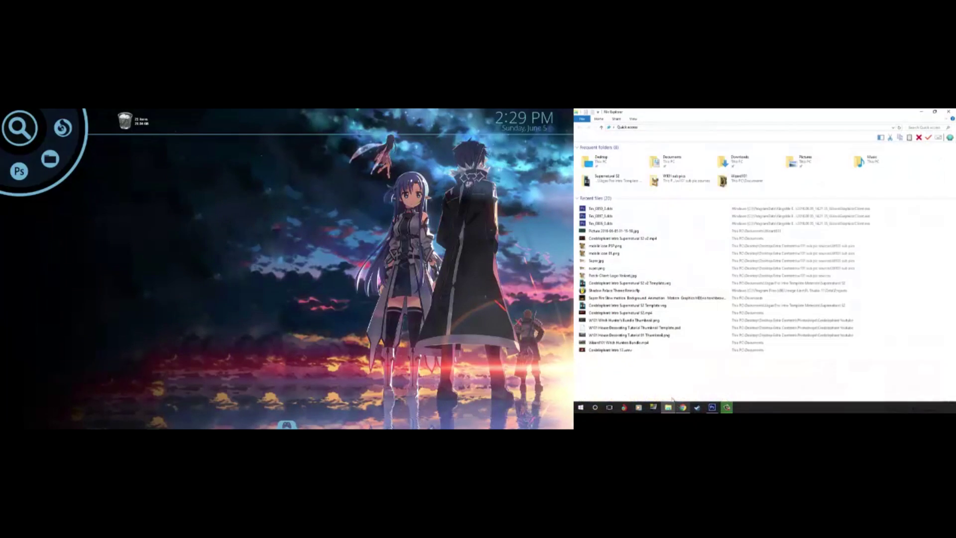
double_click(609, 158)
left_click(622, 127)
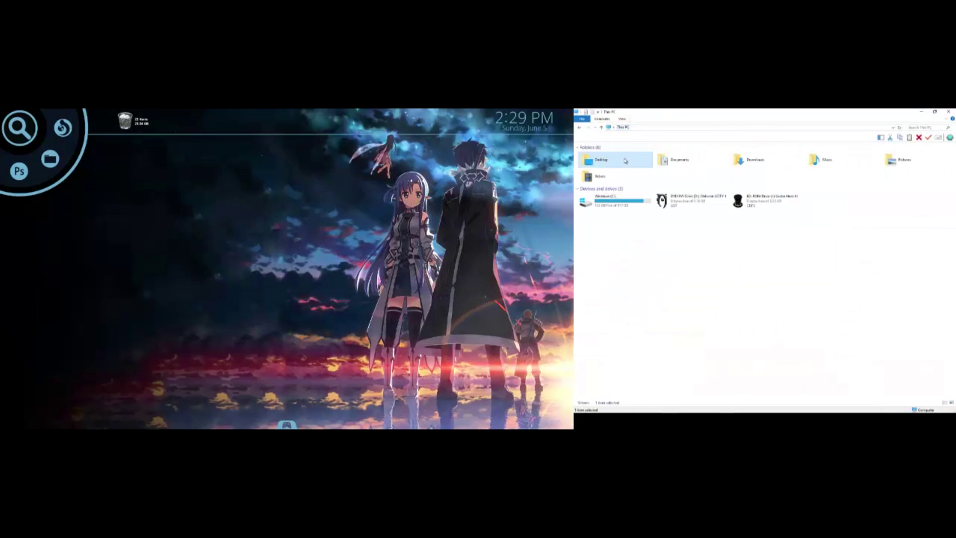
double_click(617, 203)
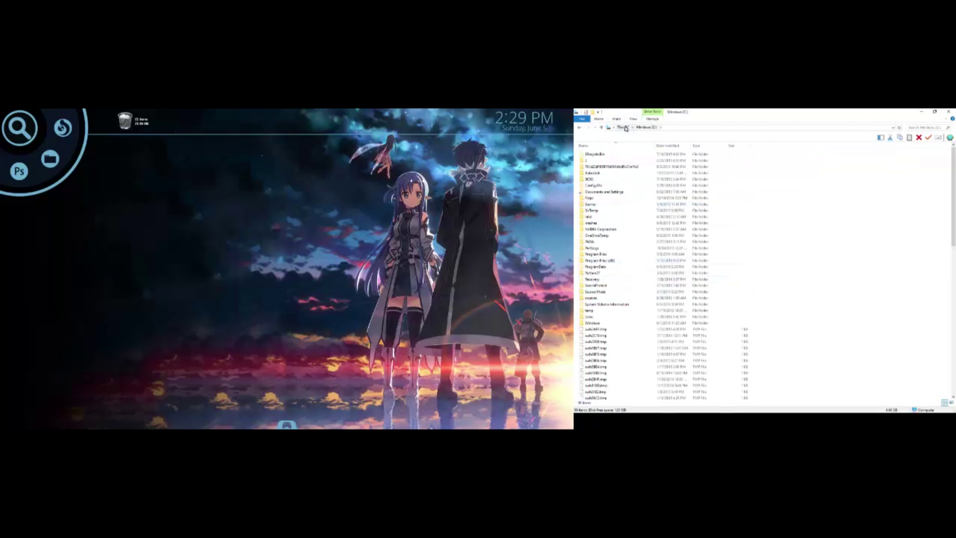
left_click(579, 127)
double_click(609, 158)
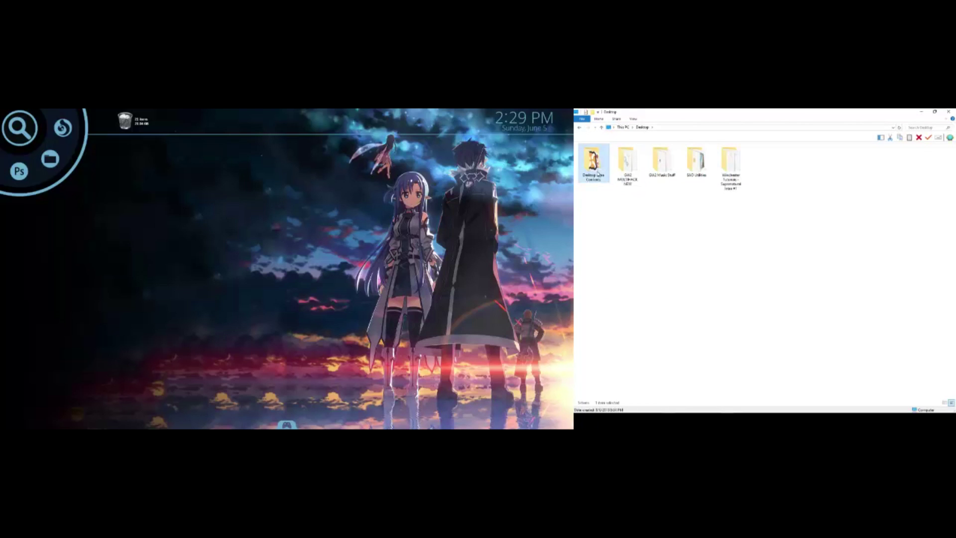
- Open the NinjaRipper folder inside the Desktop Extra Contents folder
double_click(592, 161)
scroll(636, 306, "down", 6)
scroll(636, 307, "up", 4)
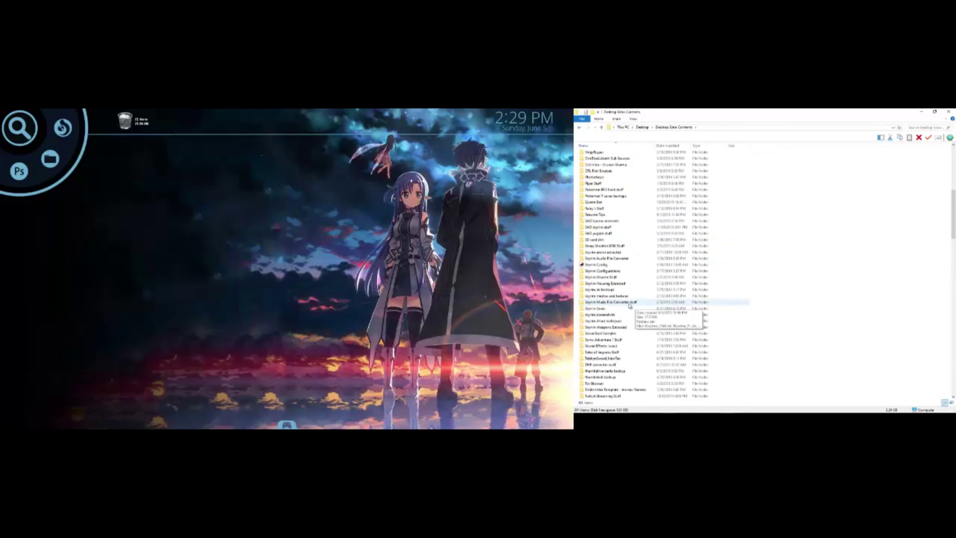
scroll(629, 307, "down", 2)
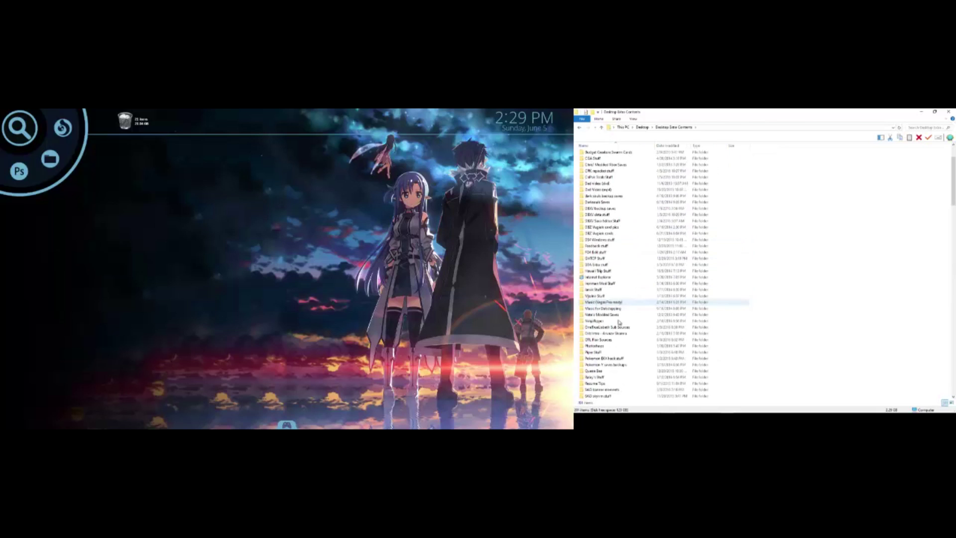
double_click(600, 323)
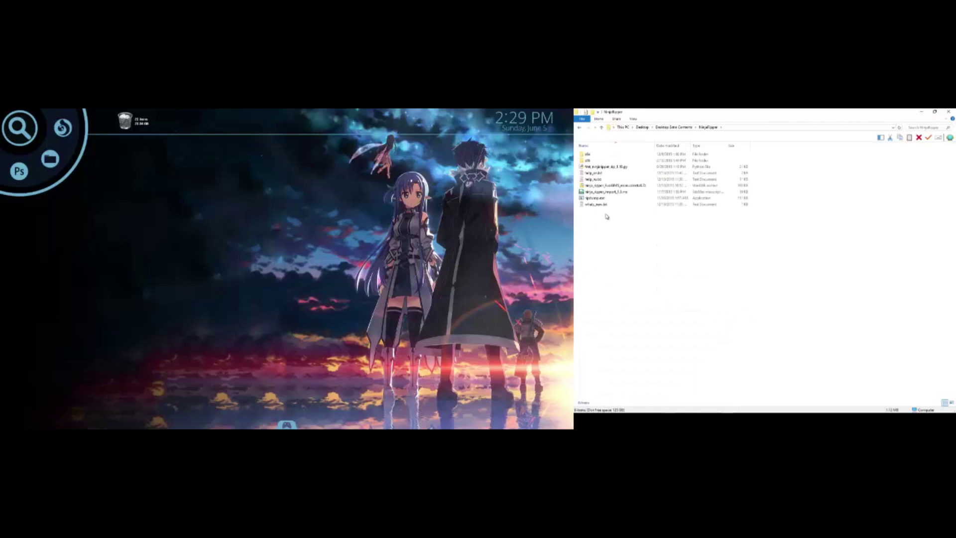
- Launch NinjaRipper.exe from the x86 folder and close the File Explorer window
double_click(592, 161)
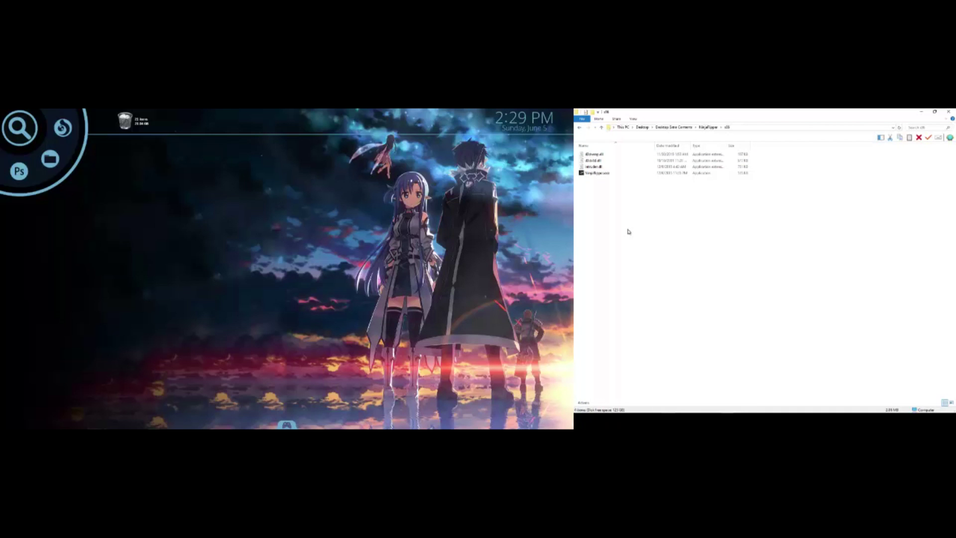
left_click(580, 127)
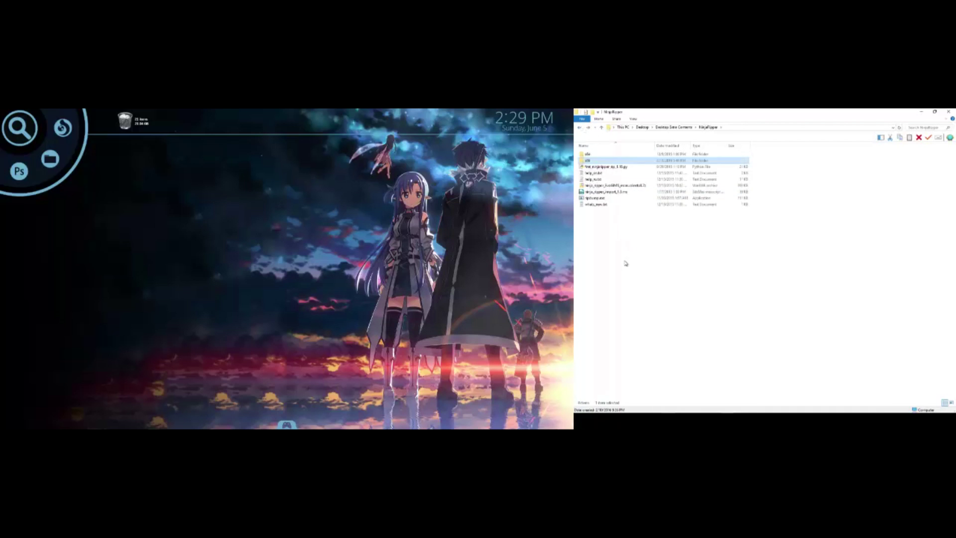
double_click(593, 161)
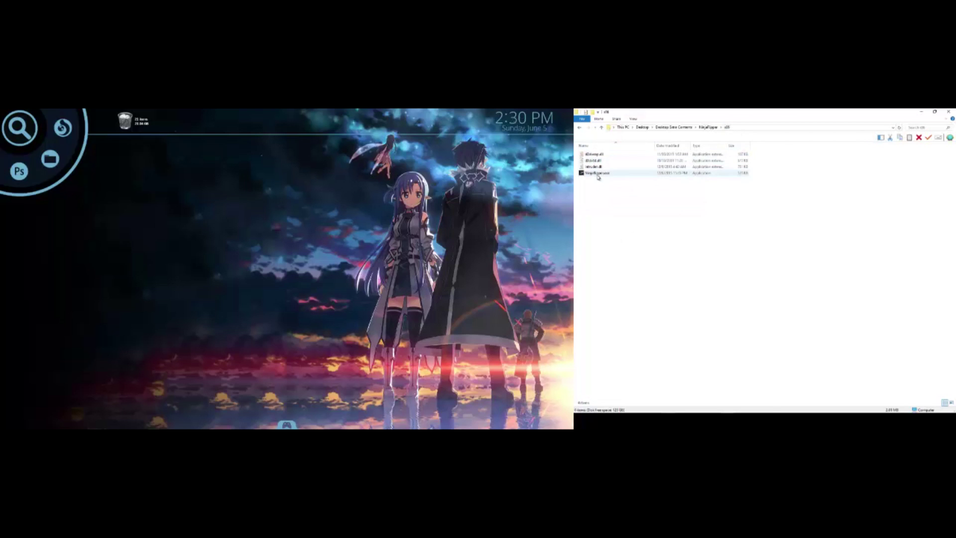
double_click(600, 174)
mouse_move(287, 232)
left_mouse_down()
mouse_move(266, 236)
mouse_move(275, 239)
left_mouse_up()
left_click(948, 111)
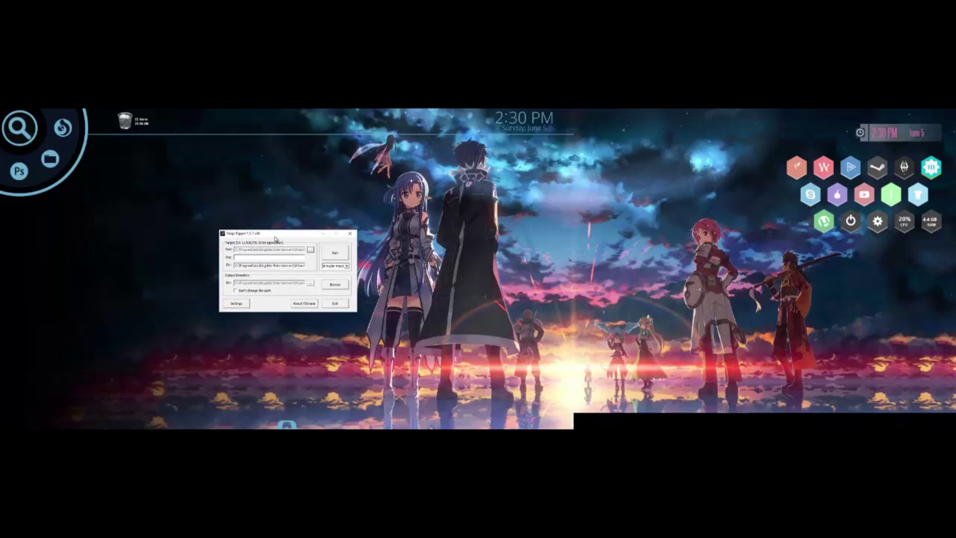
- Start choosing the target executable and browse to the ProgramData folder on the C: drive
left_click(311, 250)
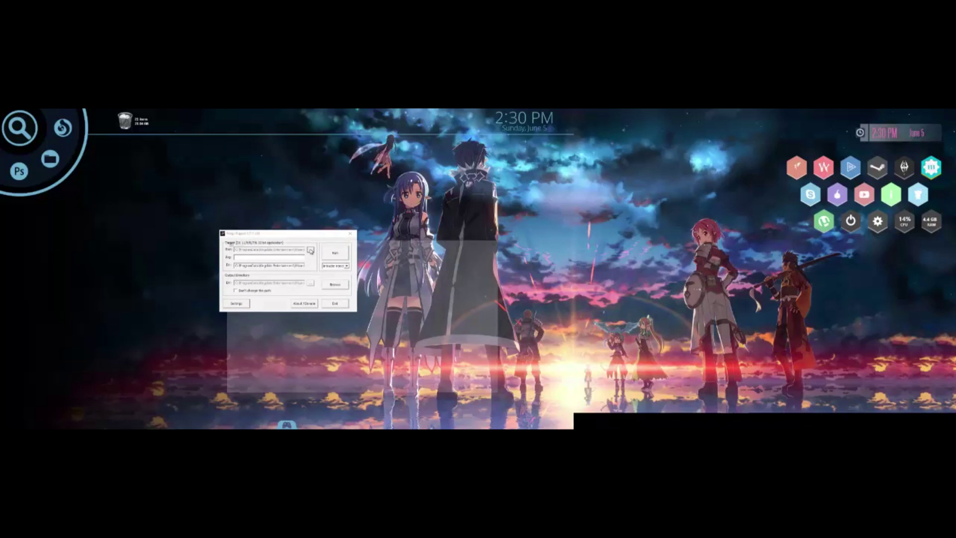
left_click_drag(313, 243, 199, 256)
left_click(287, 260)
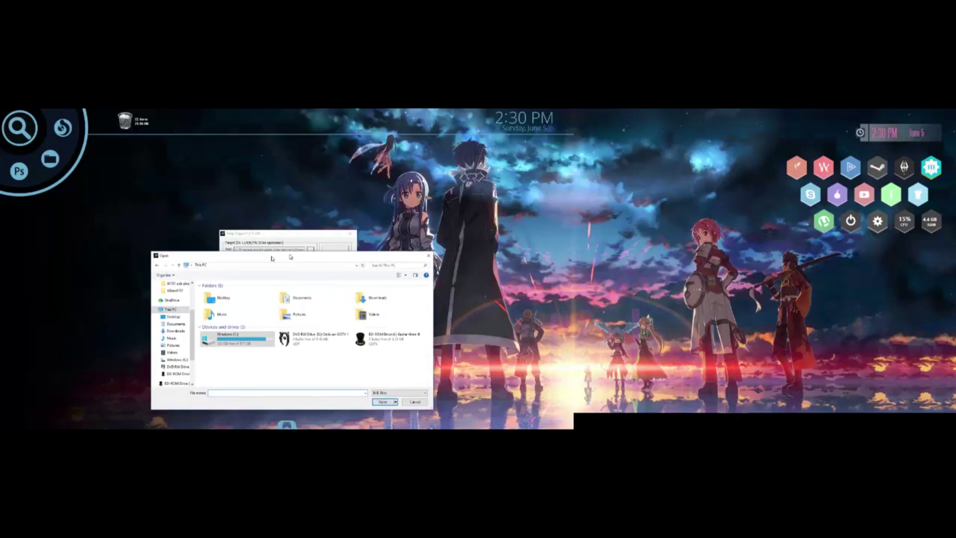
left_click_drag(265, 260, 379, 219)
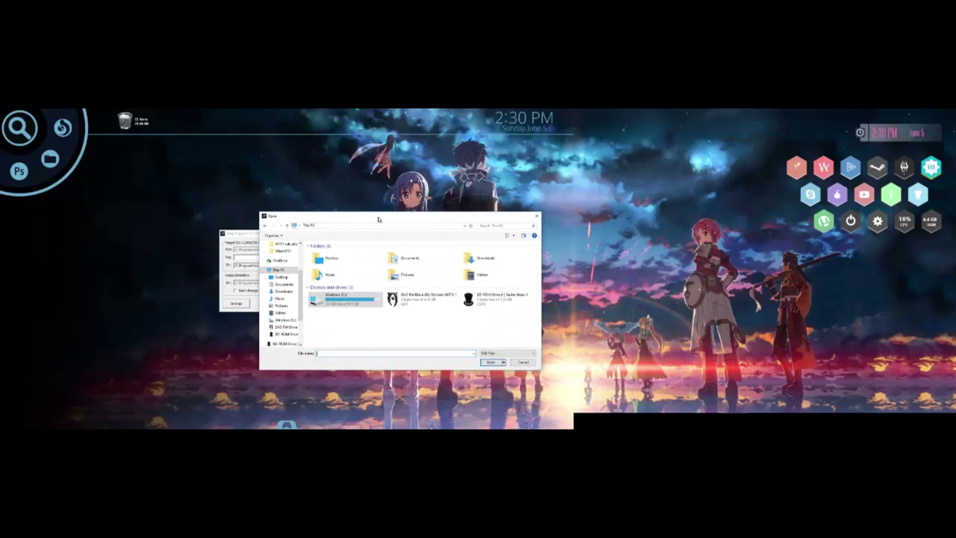
double_click(343, 298)
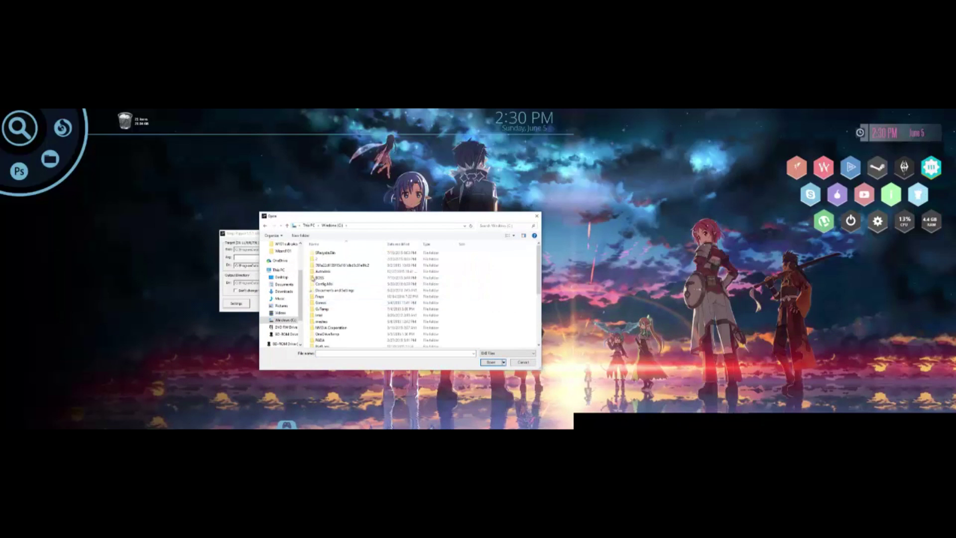
left_click(309, 225)
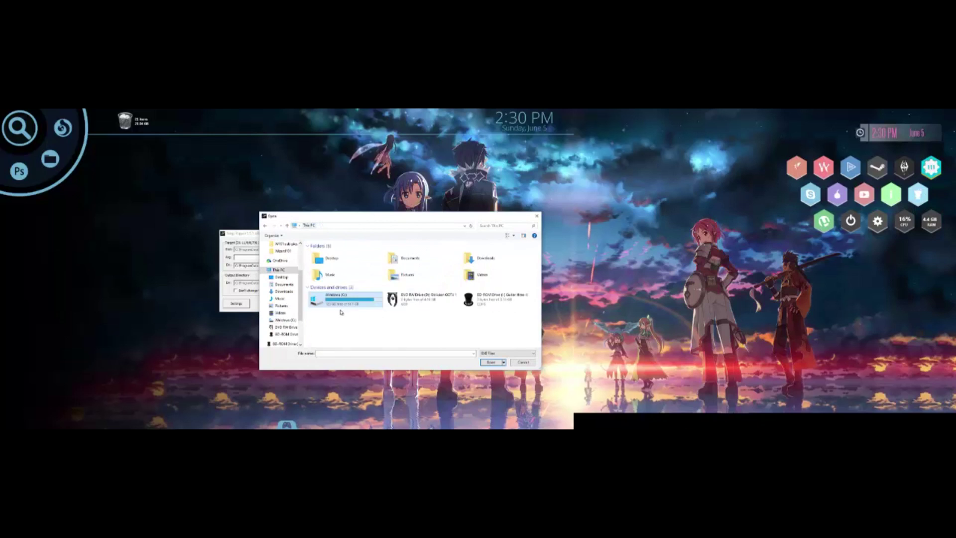
double_click(332, 299)
scroll(338, 306, "down", 3)
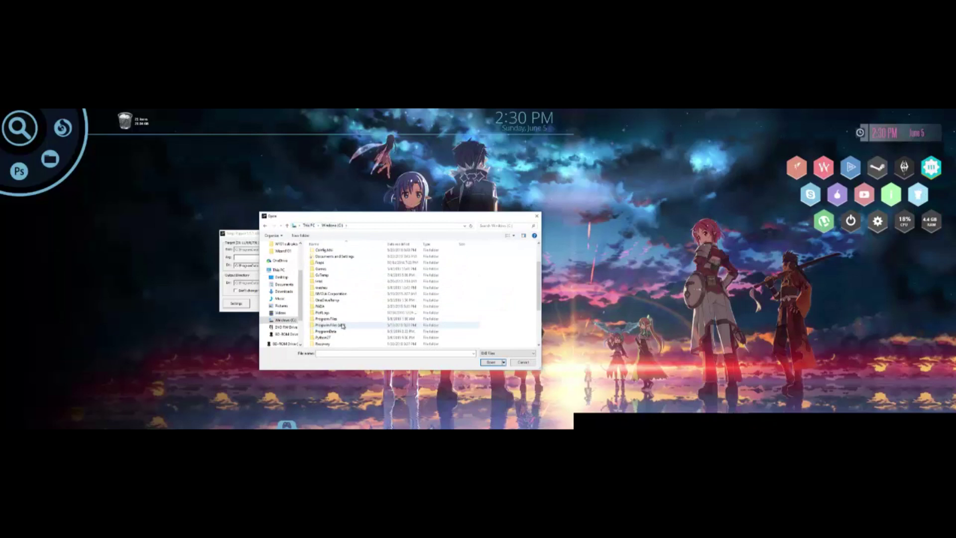
left_click(341, 313)
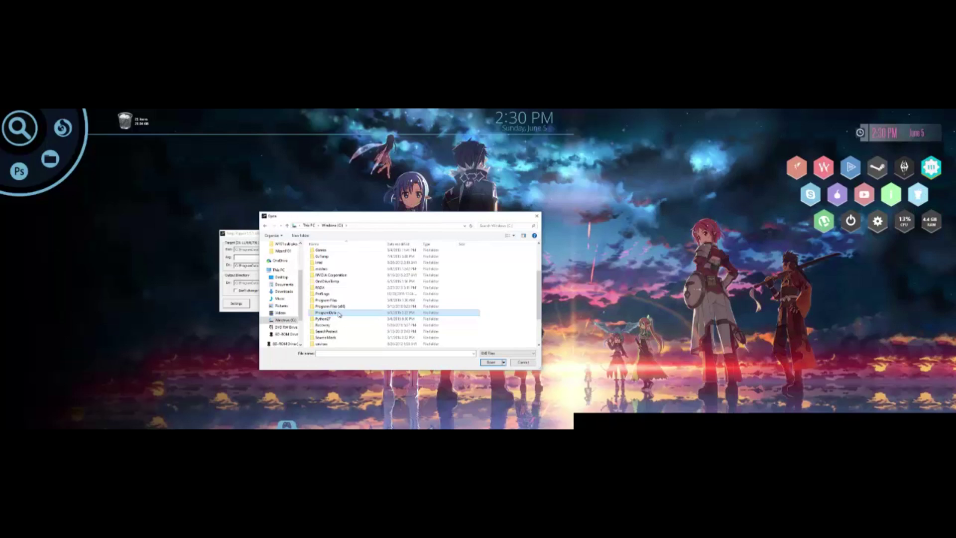
double_click(340, 313)
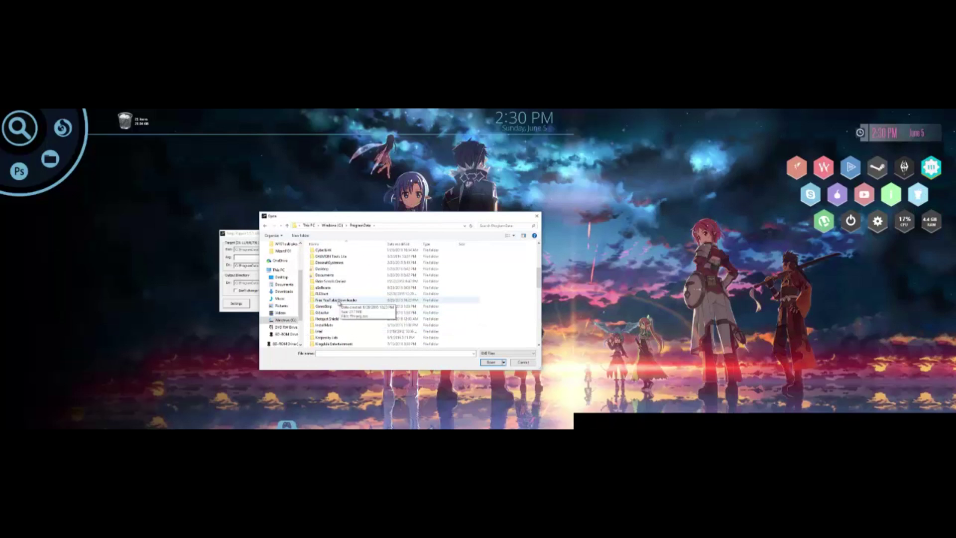
- Choose Wizard101.exe from the Kingsisle Entertainment\Wizard101 folder as the target executable
scroll(340, 303, "down", 2)
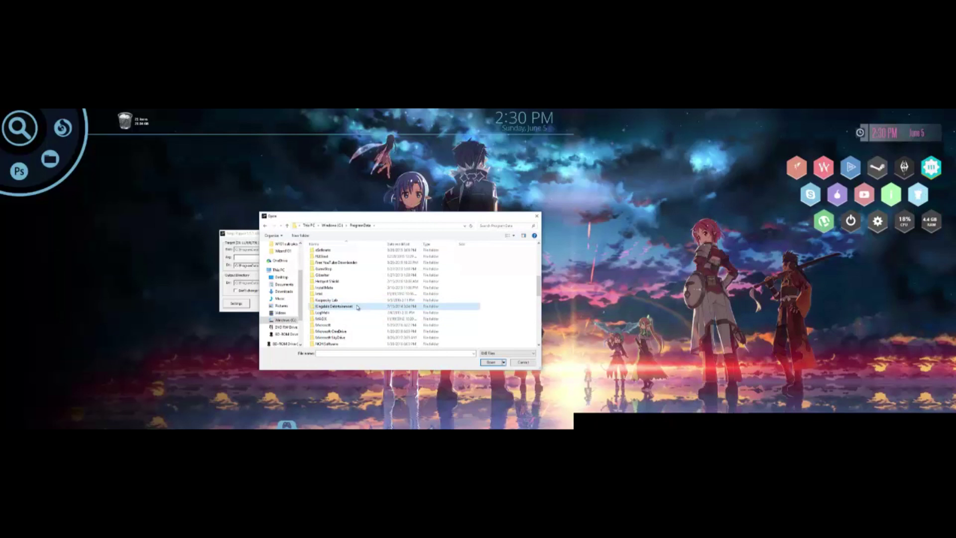
double_click(358, 307)
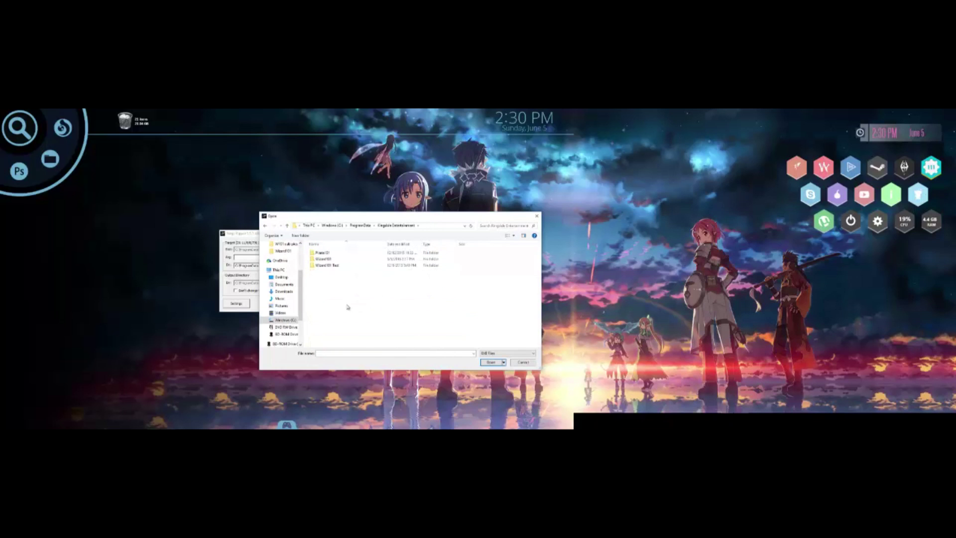
double_click(334, 260)
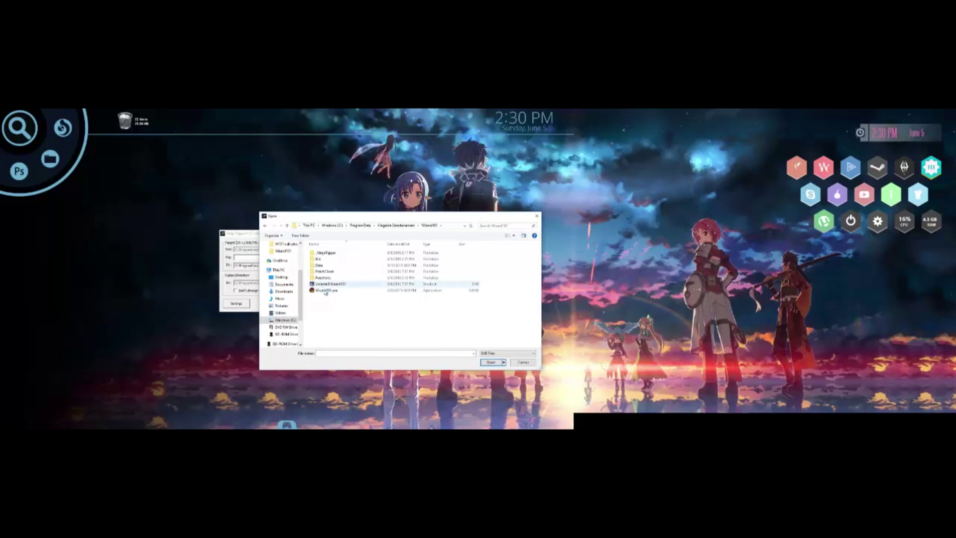
left_click(340, 293)
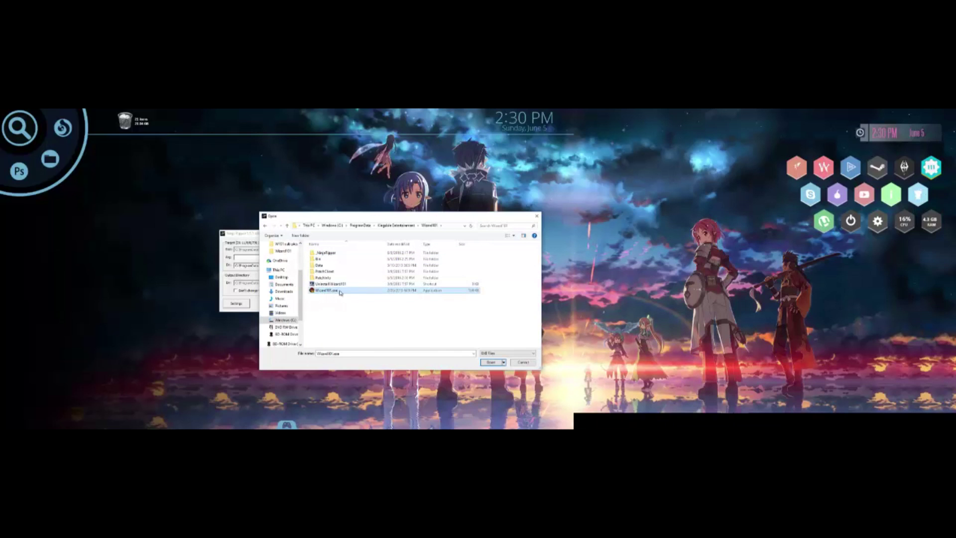
double_click(341, 292)
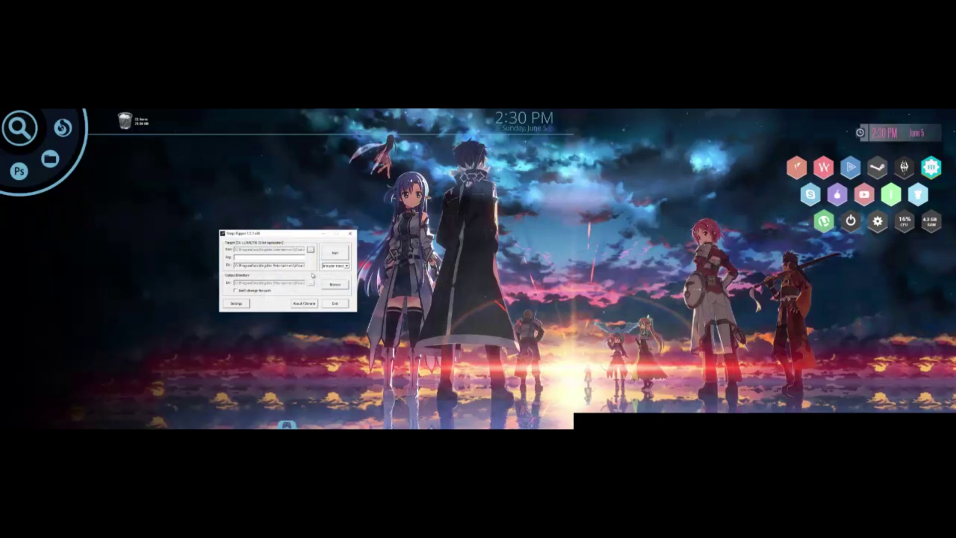
- Set the run mode for the target to D3D9 wrapper
left_click(347, 266)
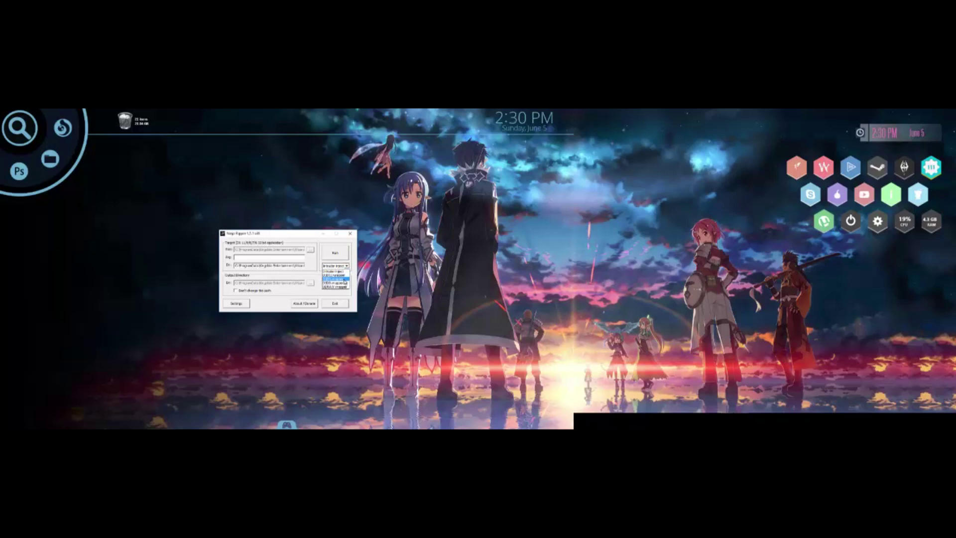
left_click(344, 279)
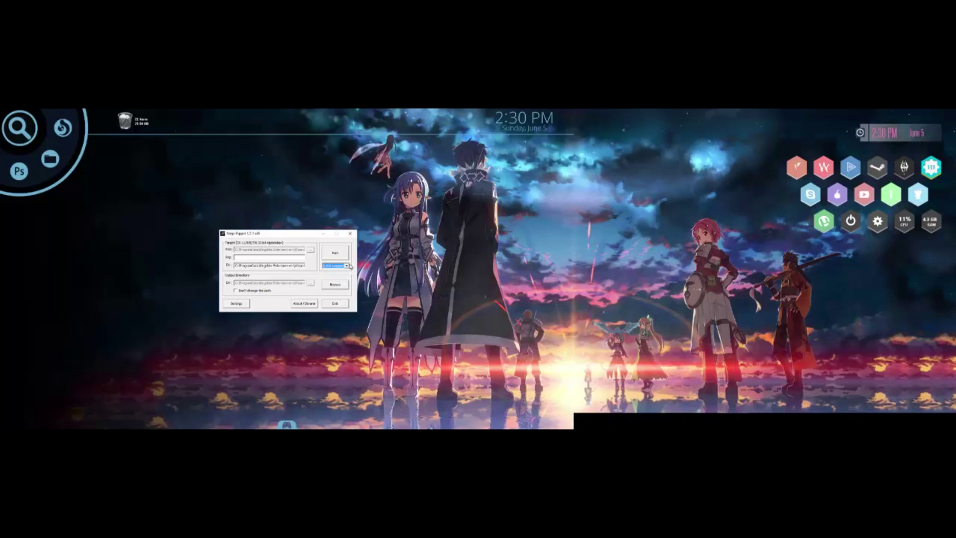
left_click(347, 265)
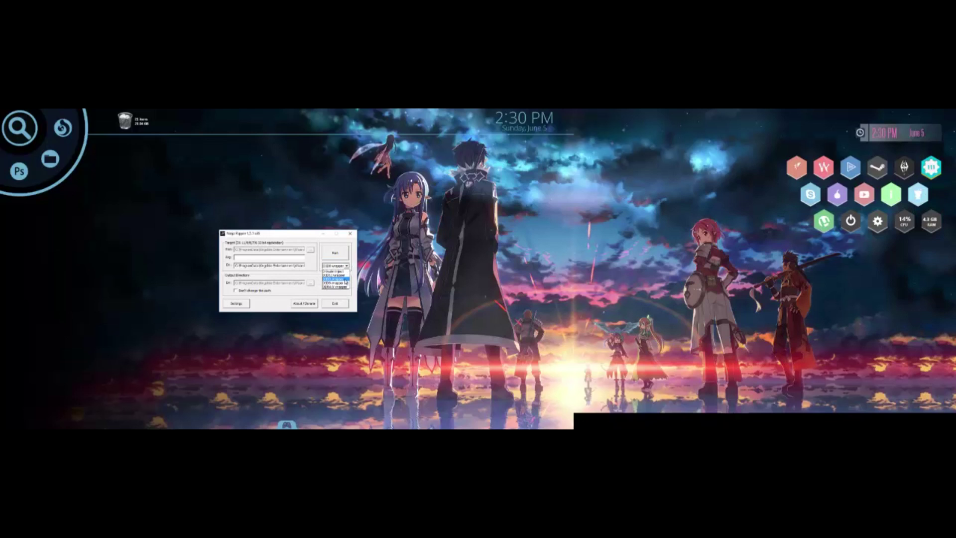
left_click(346, 279)
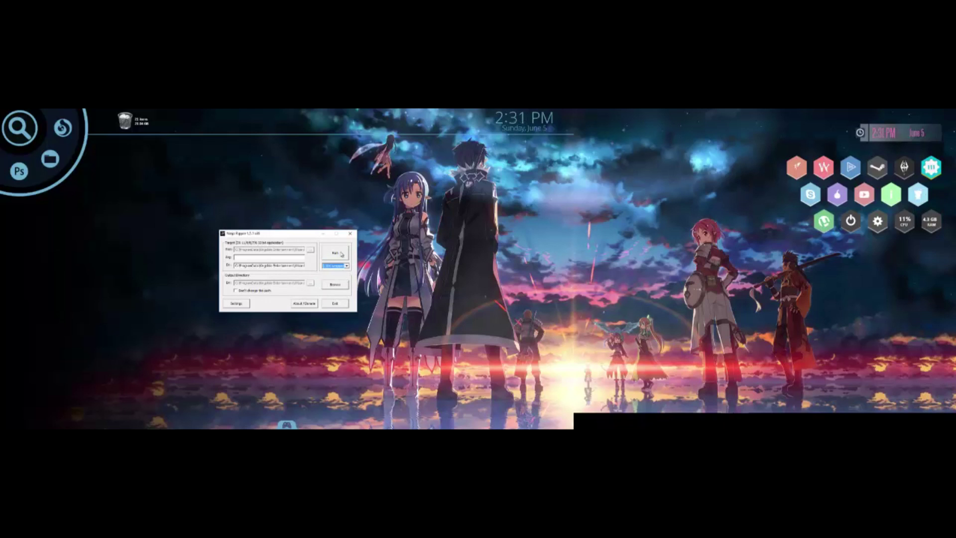
left_click_drag(271, 232, 271, 233)
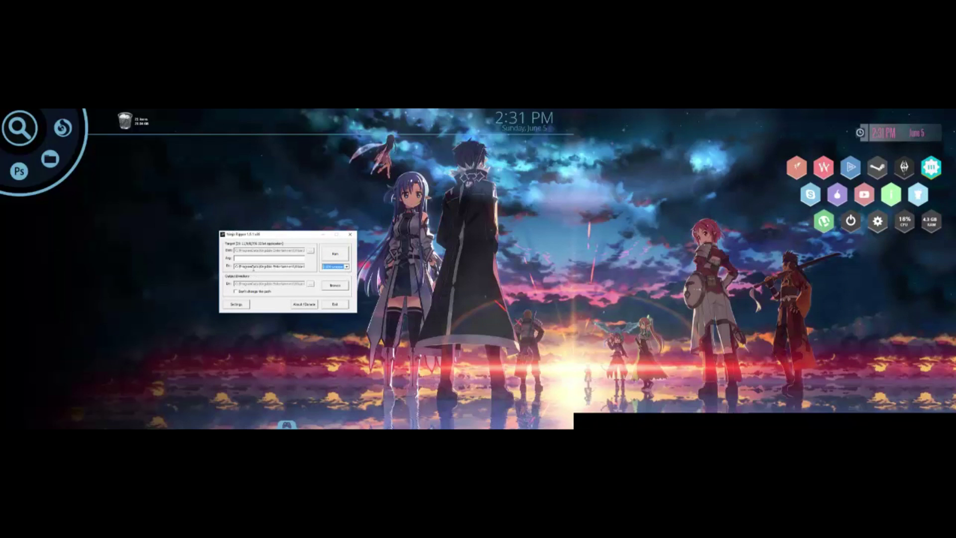
left_click(238, 266)
left_click(311, 284)
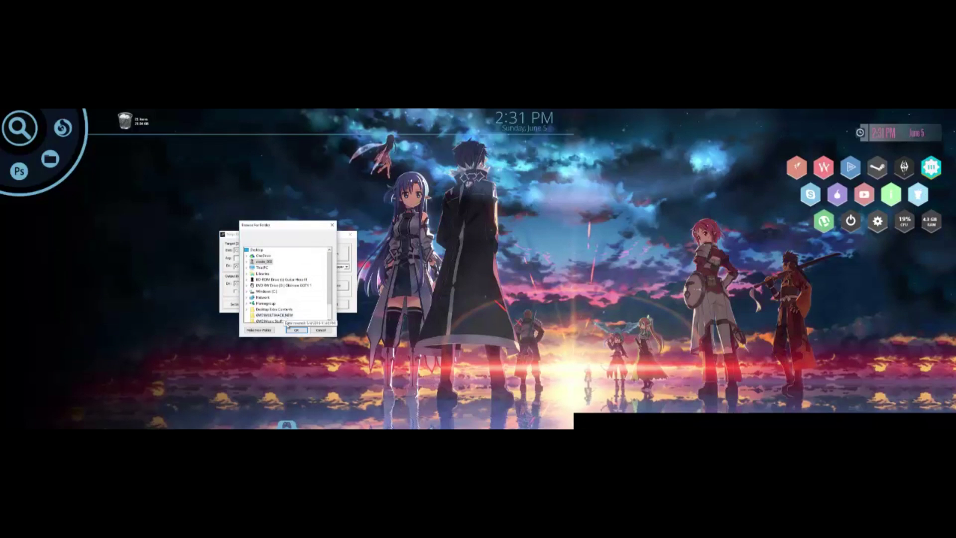
left_click(325, 331)
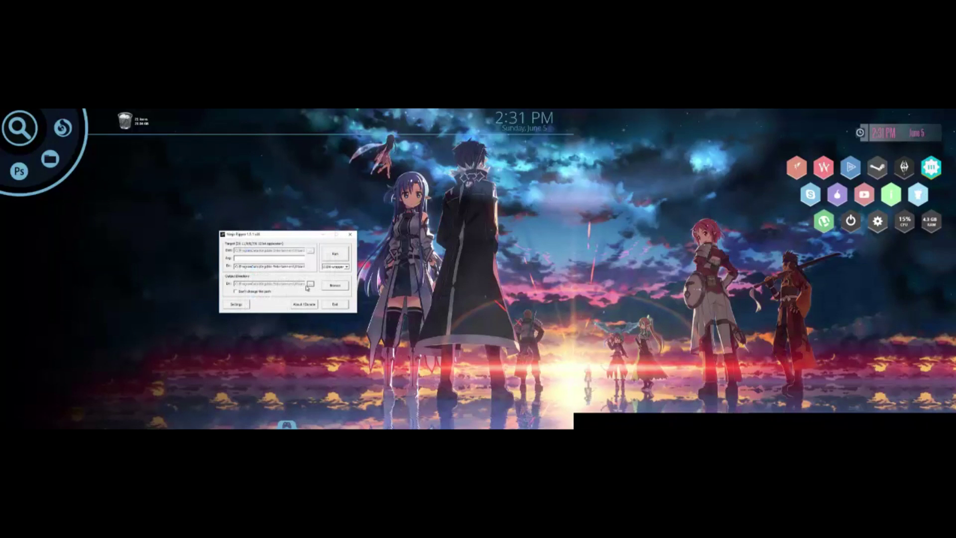
- Open the output directory in File Explorer and locate the _NinjaRipper folder inside the Bin folder
left_click(337, 286)
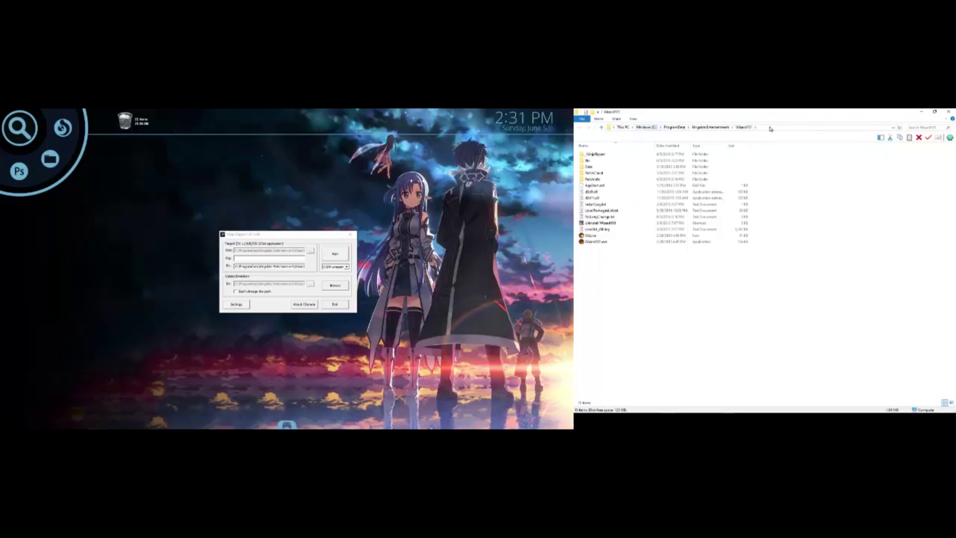
double_click(598, 162)
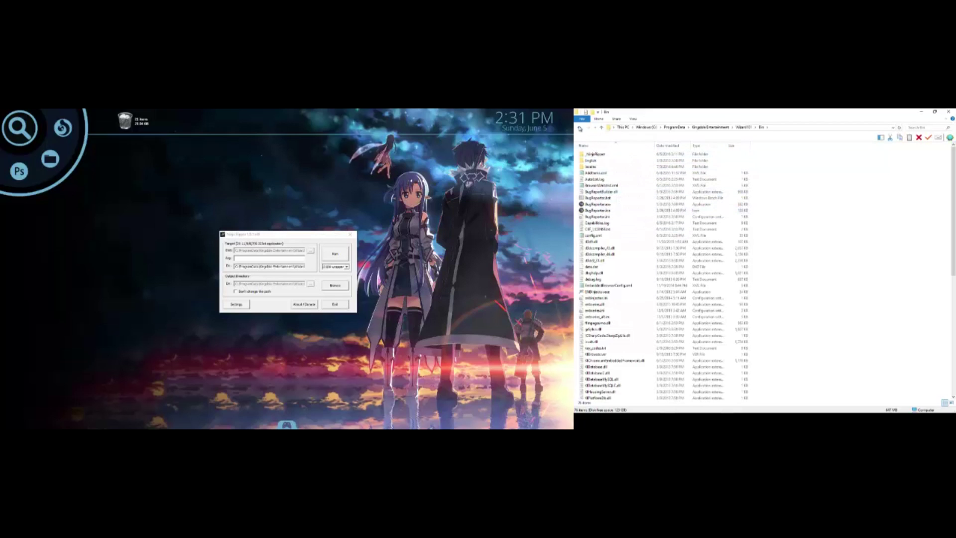
left_click(611, 155)
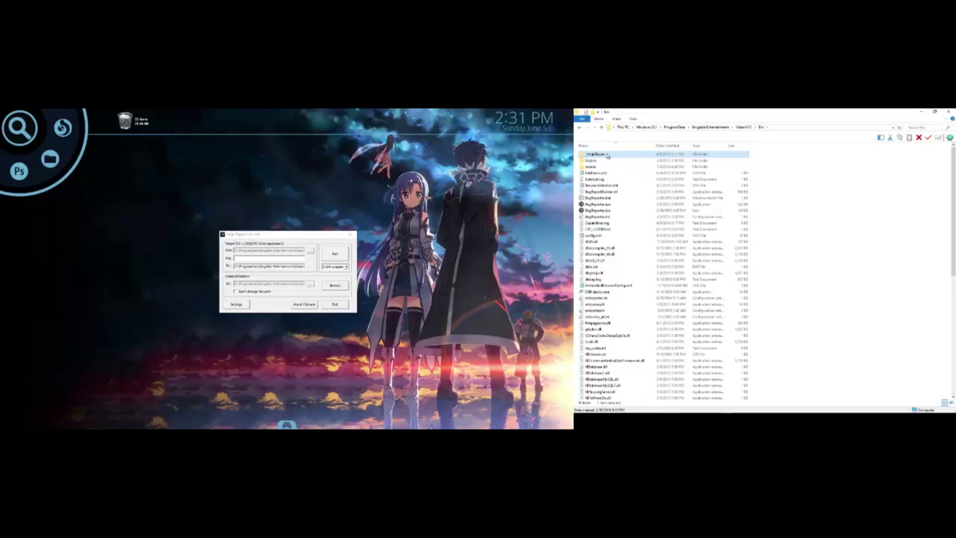
- Look through the dated rip folders inside the _NinjaRipper folder, return to the Bin folder and close File Explorer
double_click(606, 155)
left_click_drag(952, 216, 953, 246)
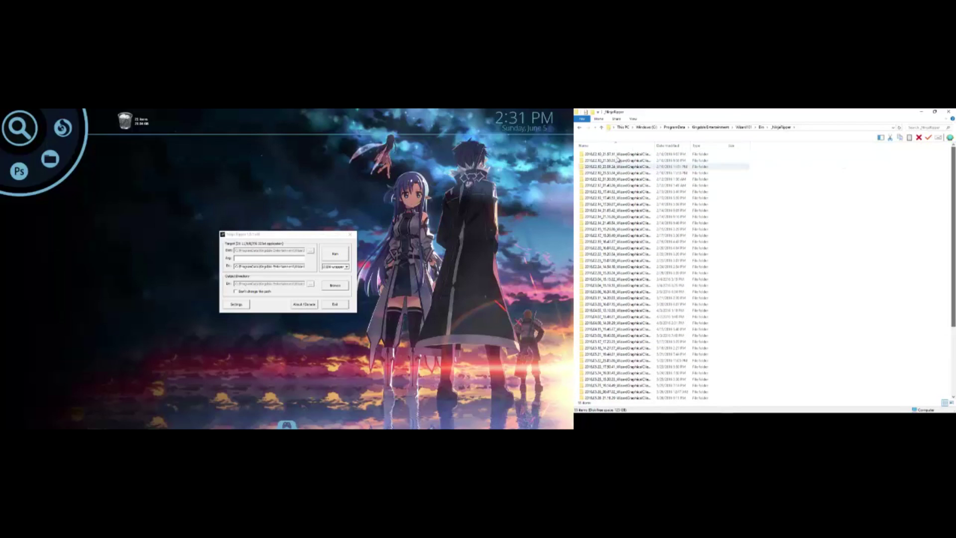
left_click(581, 128)
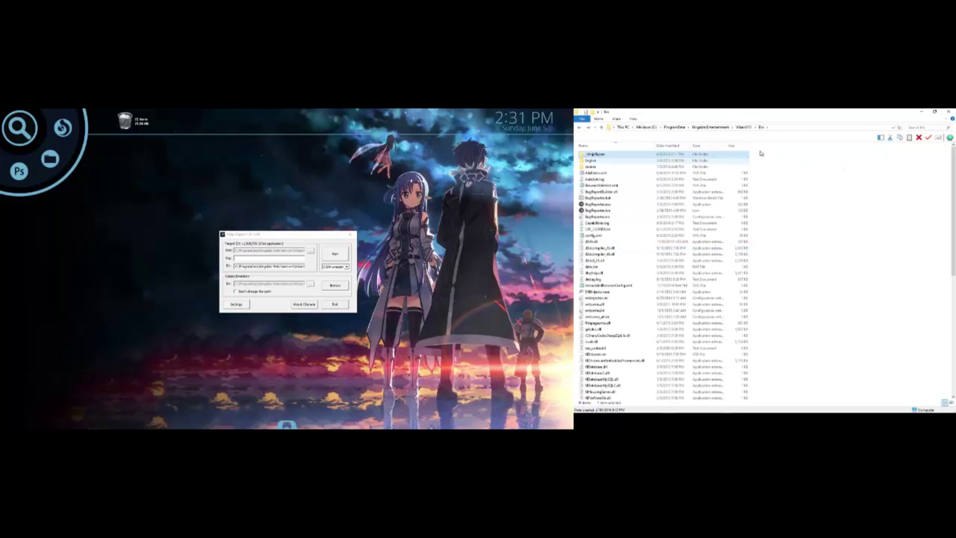
left_click(949, 111)
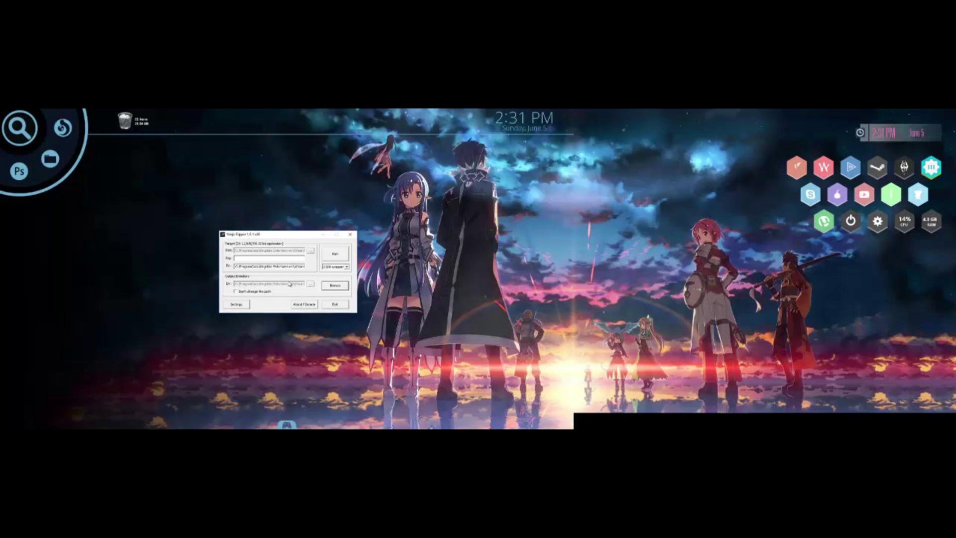
left_click(129, 279)
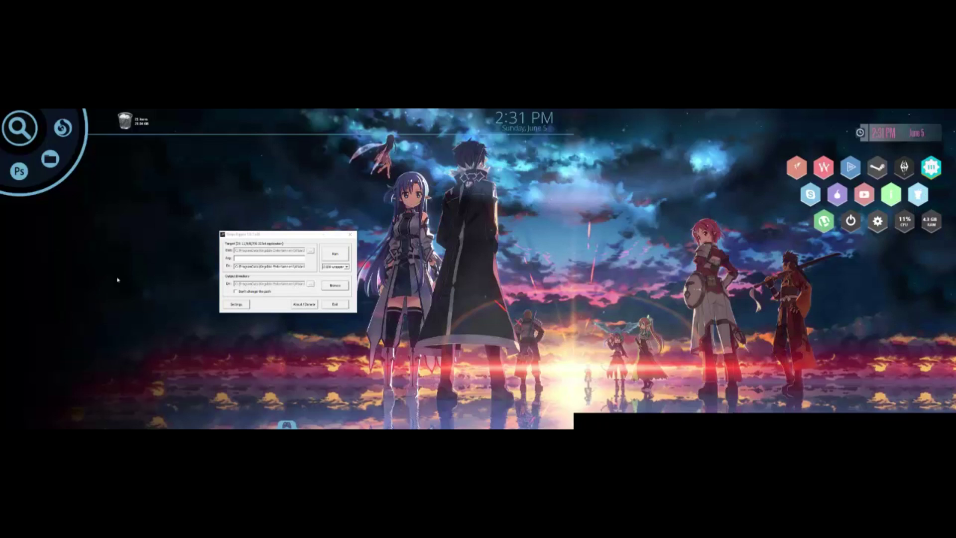
- Open the Ninja Ripper settings beside the main window and examine the hotkey choices for ripping all and textures
left_click(236, 304)
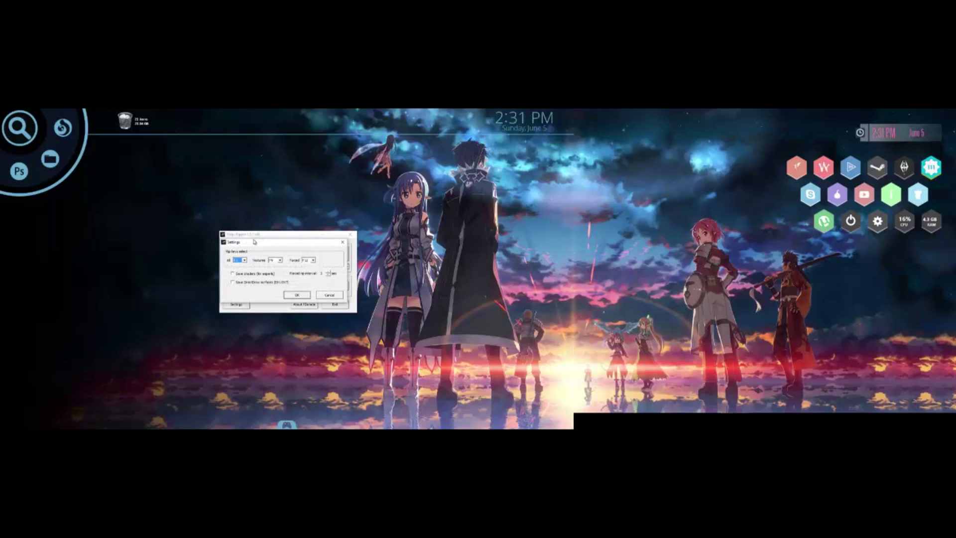
left_click_drag(252, 242, 222, 271)
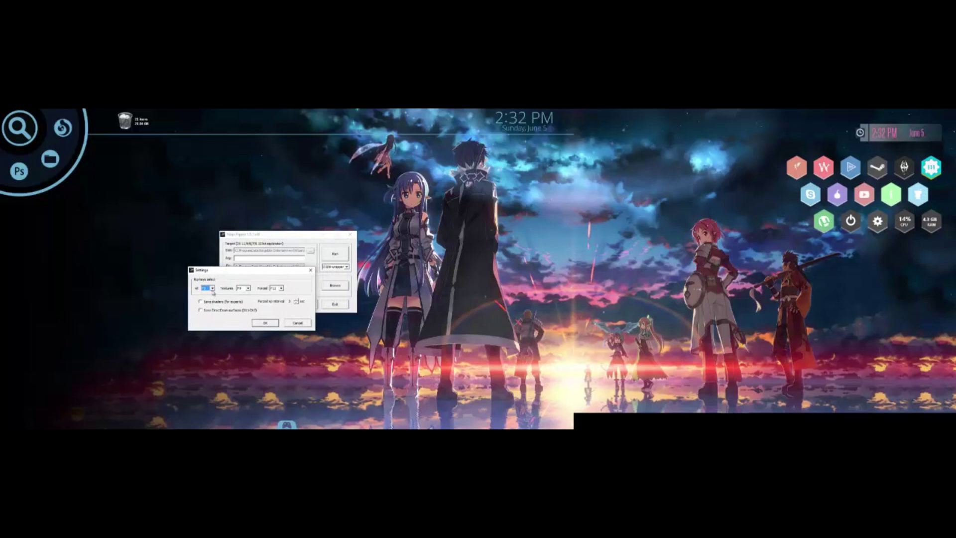
left_click(212, 289)
left_click(212, 288)
left_click(248, 289)
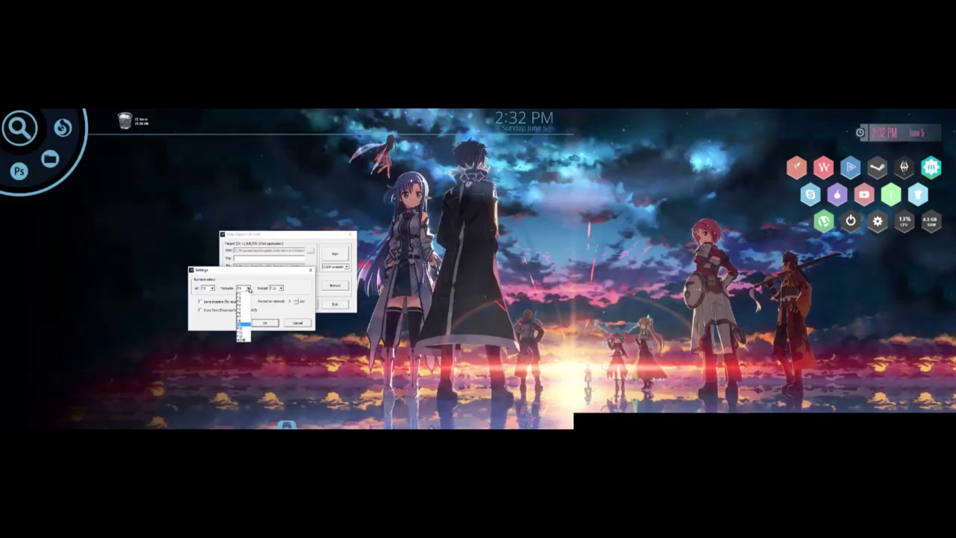
left_click(249, 289)
- Choose F3 as the hotkey for ripping all and accept the settings
left_click(213, 289)
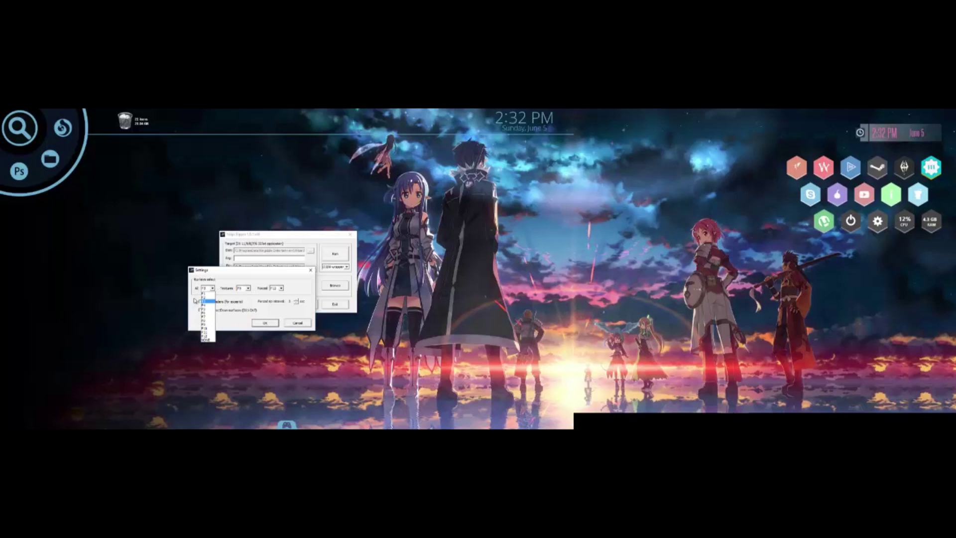
left_click(214, 286)
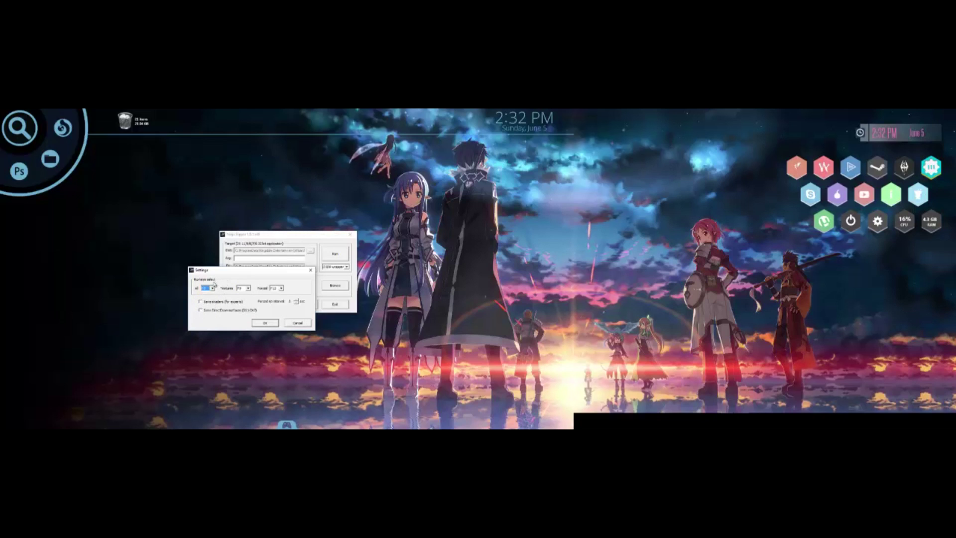
left_click(215, 289)
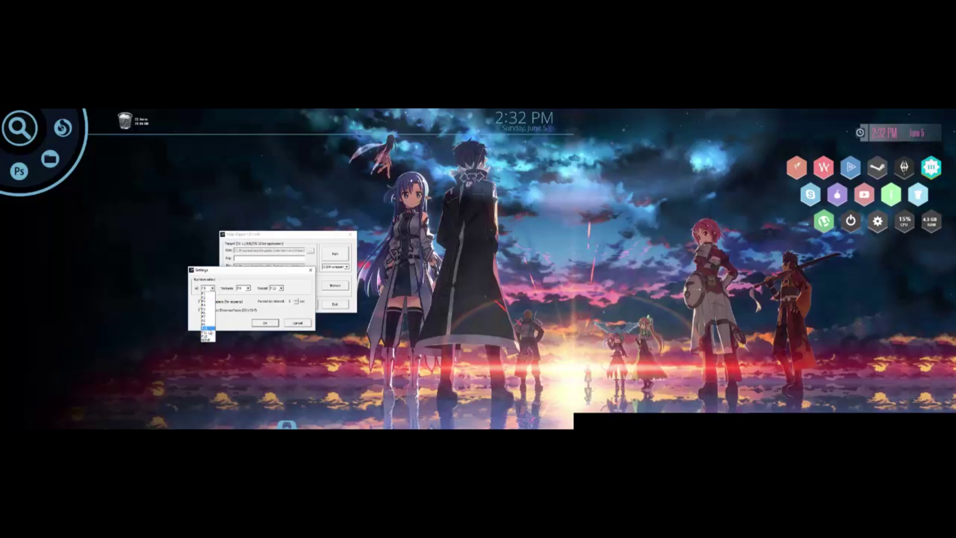
left_click(208, 302)
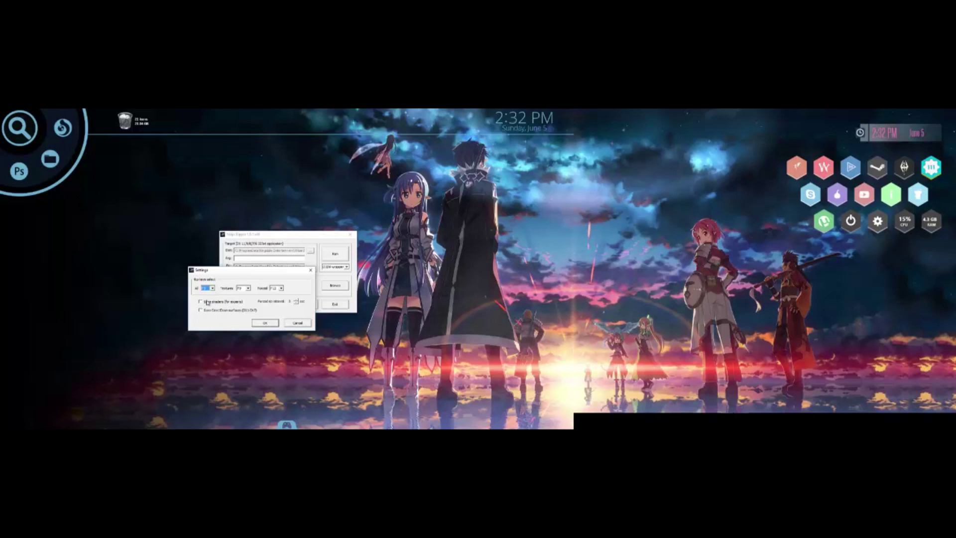
left_click(156, 303)
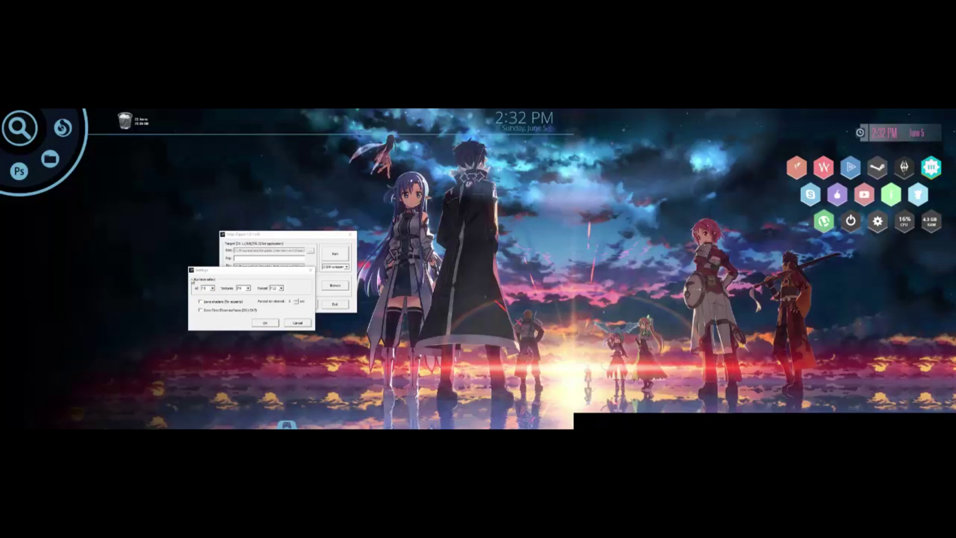
left_click(209, 275)
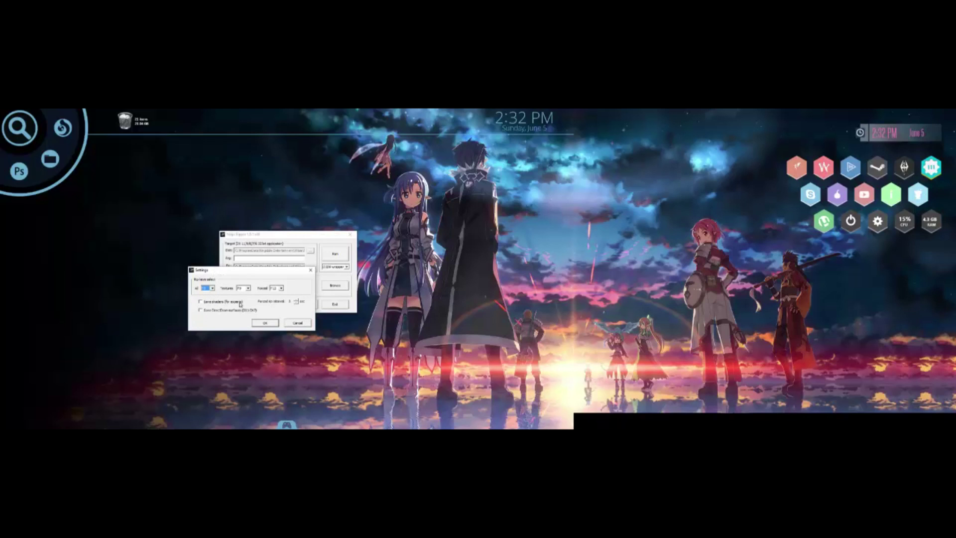
left_click(266, 324)
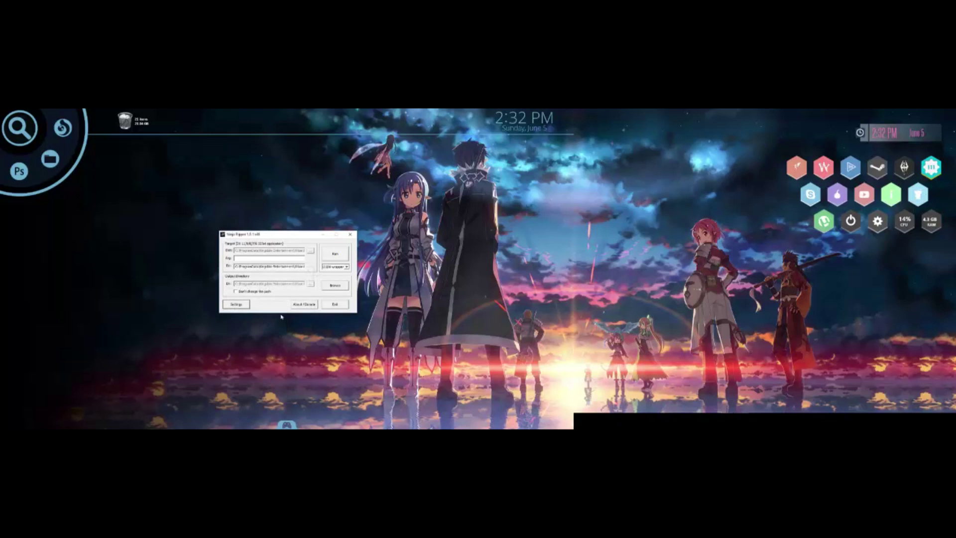
- Choose Wizard101.exe in the Wizard101 folder as the target executable again, with D3D9 wrapper as the run mode
left_click(310, 250)
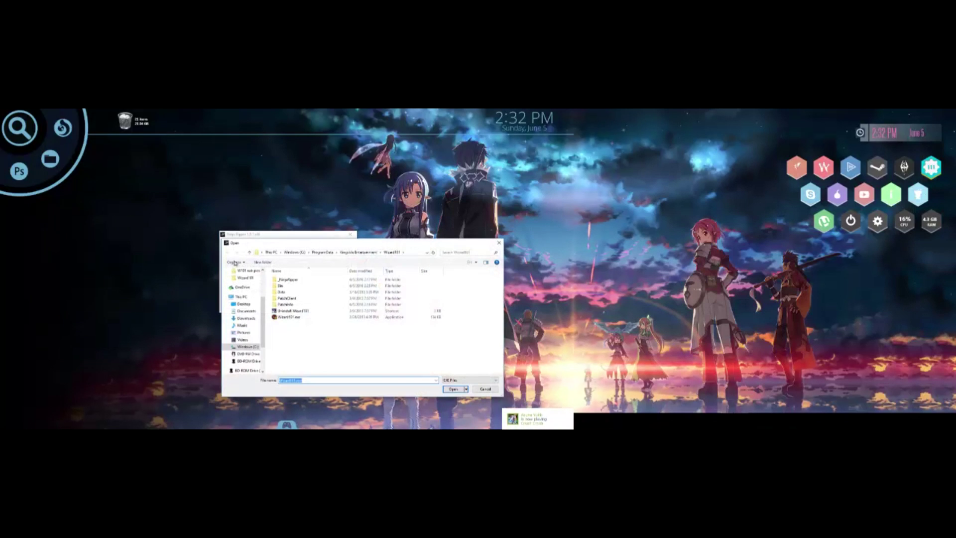
double_click(289, 317)
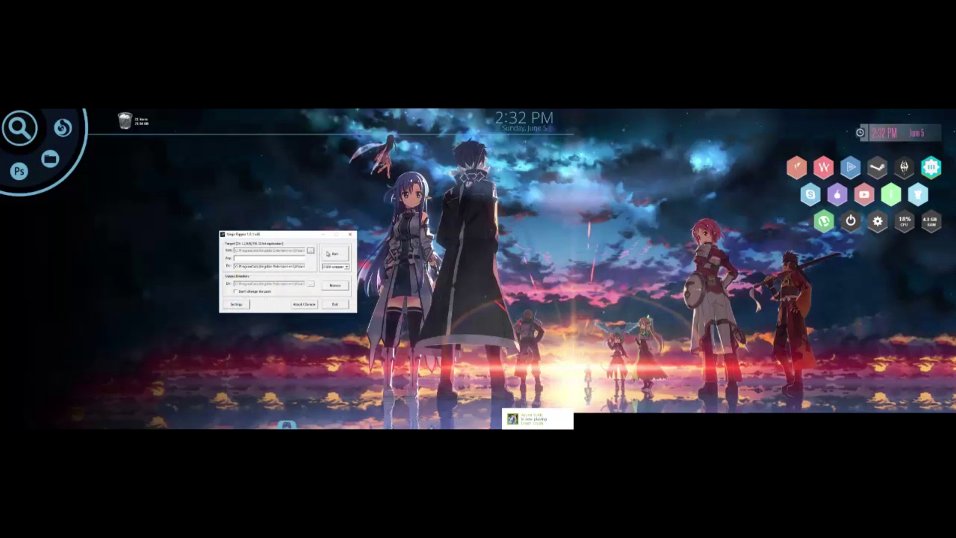
left_click(348, 267)
left_click(336, 277)
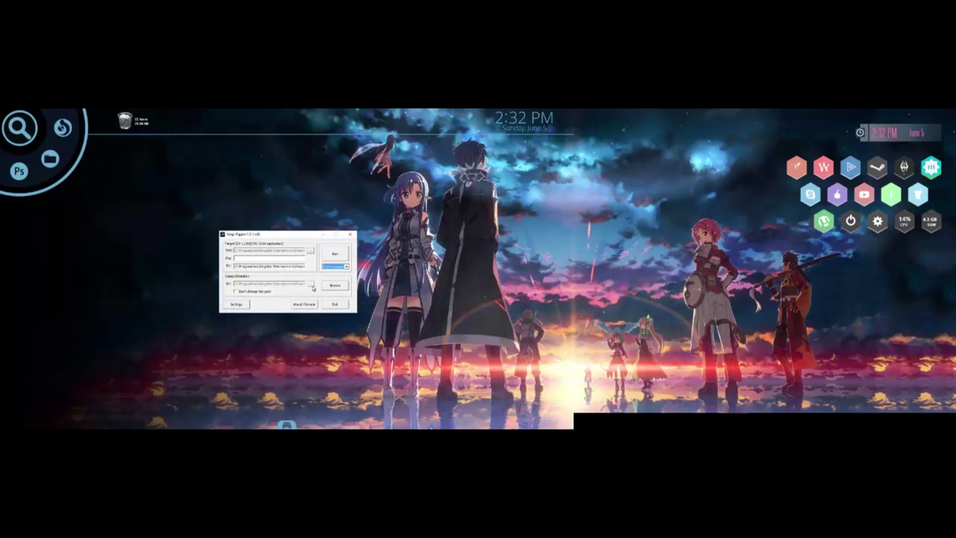
- Launch Wizard101 through Ninja Ripper and move the Ninja Ripper window onto the second monitor
left_click(344, 256)
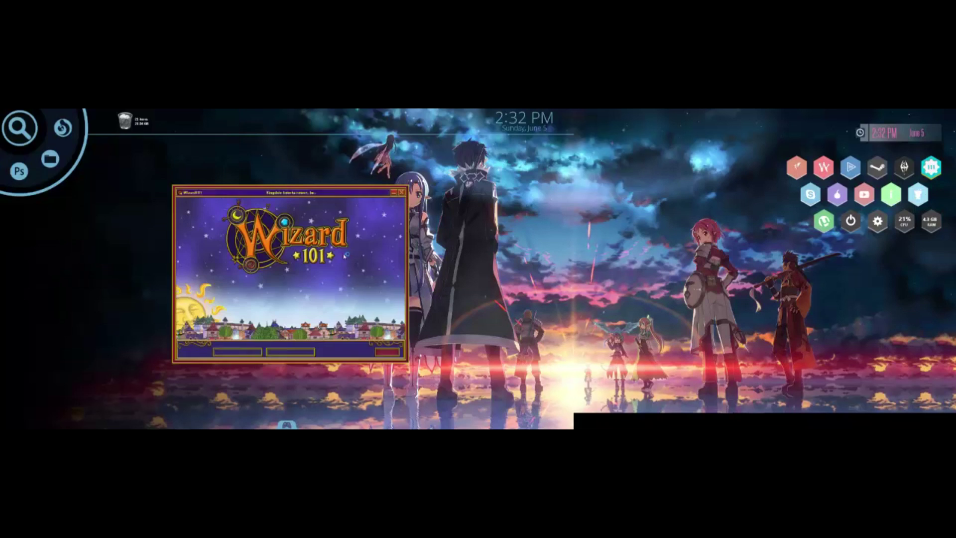
left_click(167, 424)
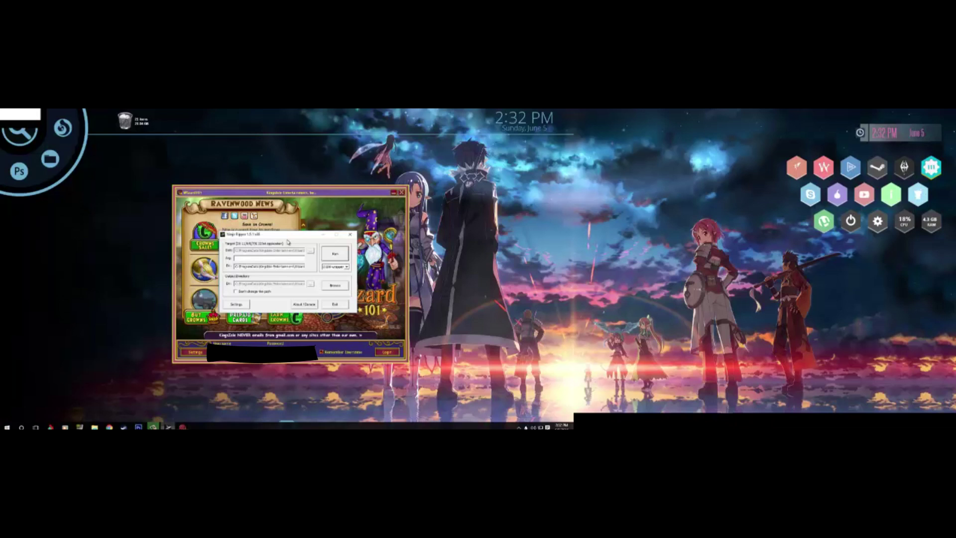
left_click_drag(271, 238, 866, 273)
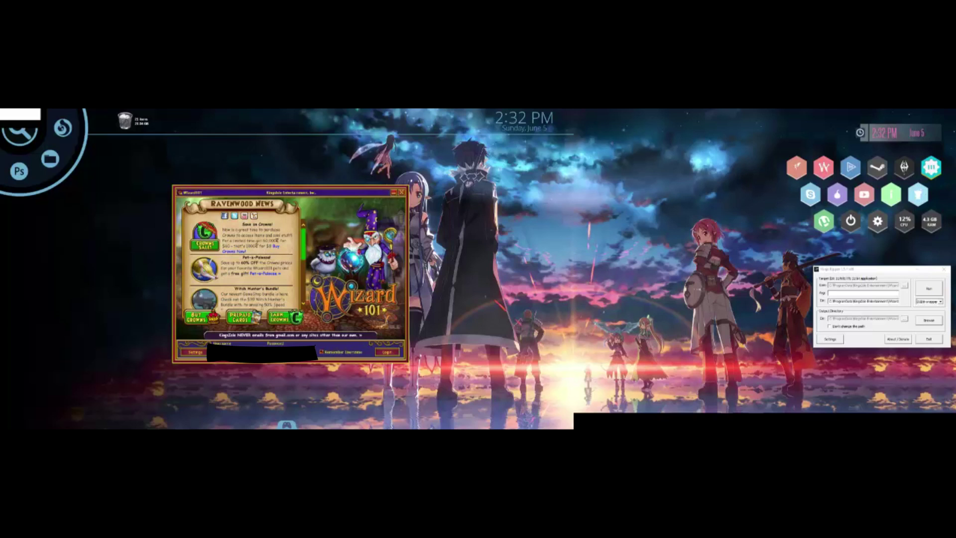
- Log in from the Wizard101 launcher and start playing with the selected level 110 Pyromancer
key("Return")
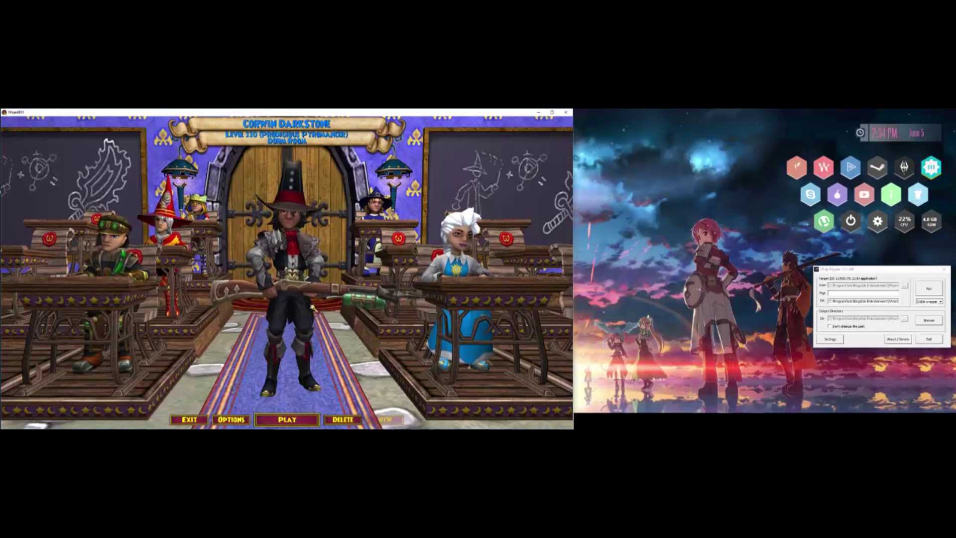
left_click_drag(292, 295, 456, 309)
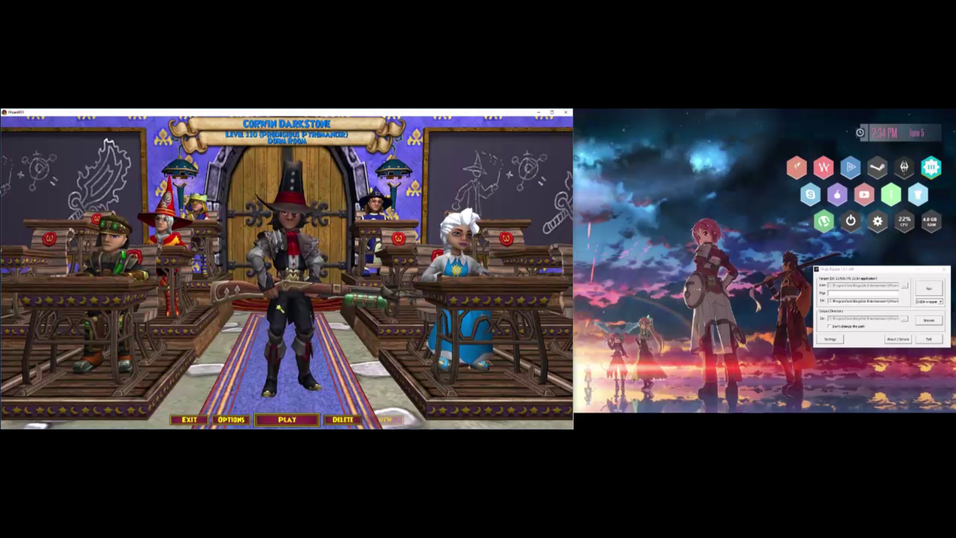
left_click(312, 419)
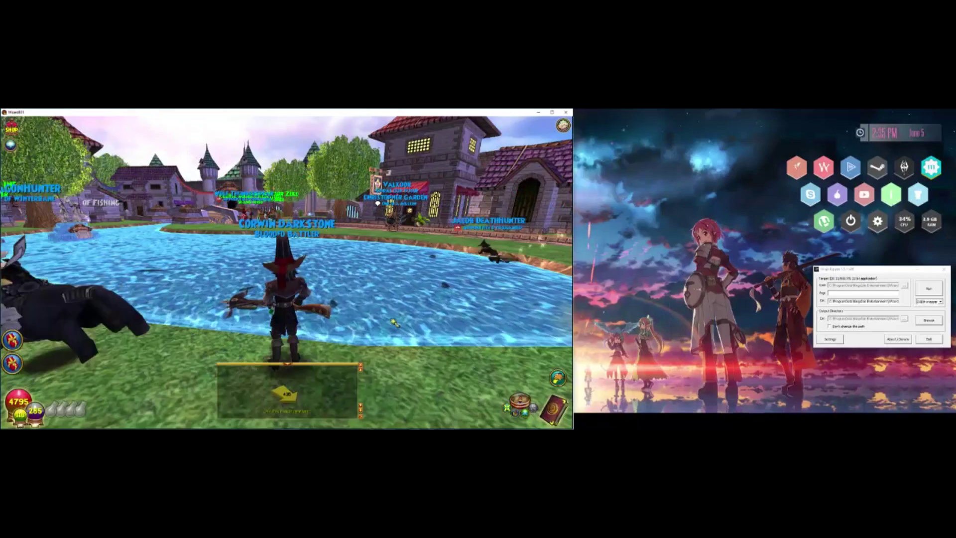
- Walk the wizard around the pond area and turn to view the surroundings
key("a")
key("d")
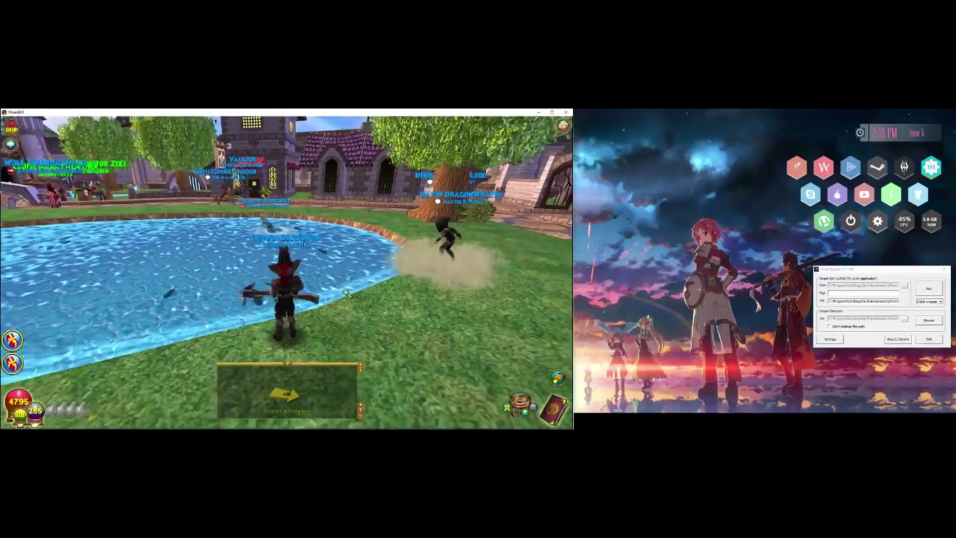
key("a")
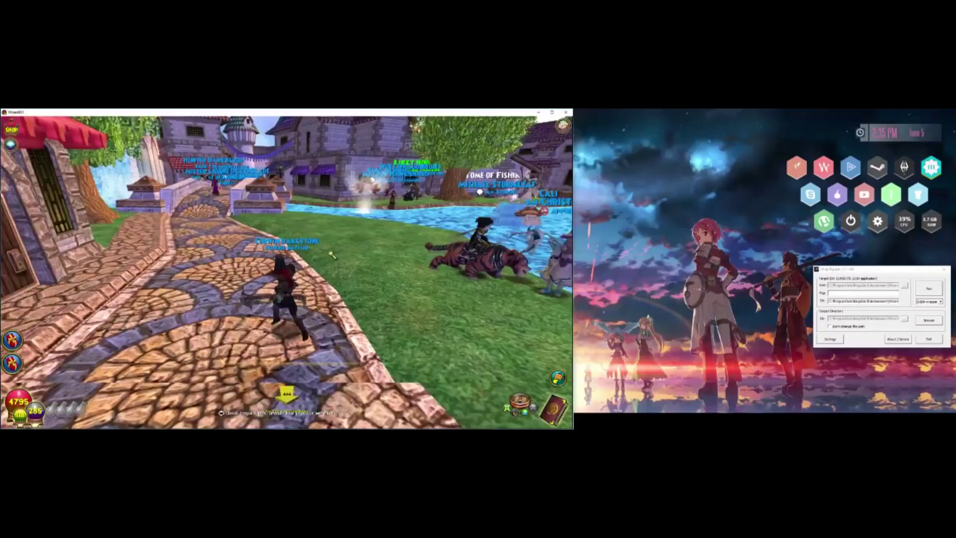
- Show the list of owned houses, close it and bring the wizard to the starry dorm room
key("h")
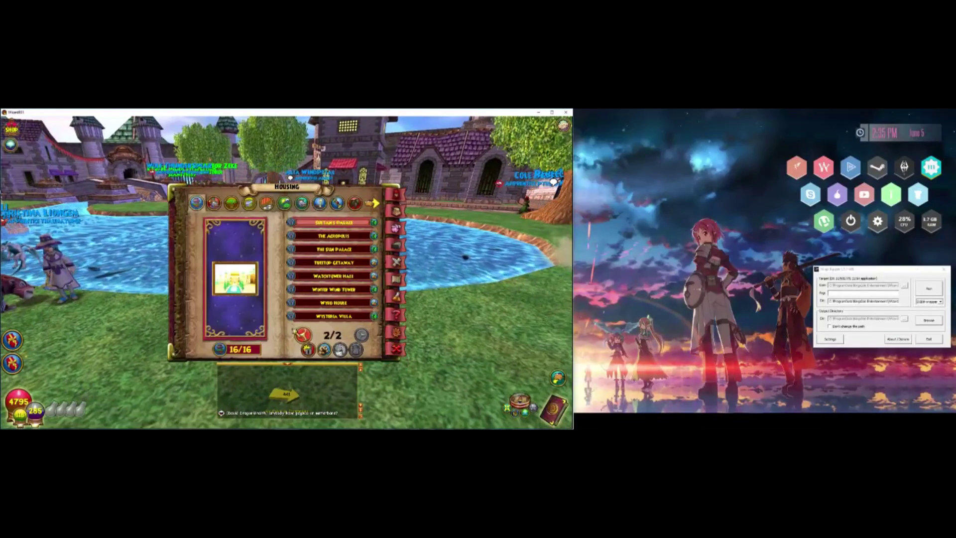
key("h")
key("d")
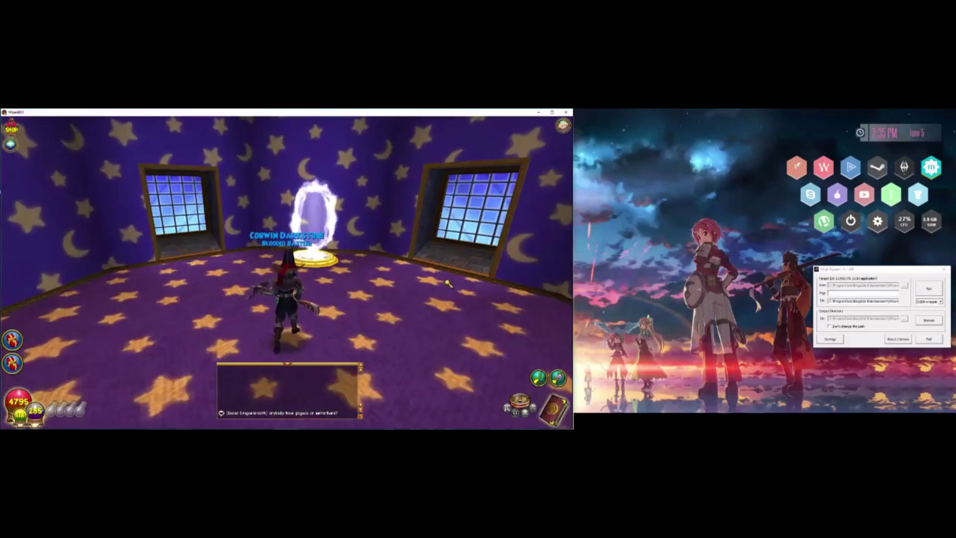
- Move the wizard through the dorm room and out onto the checkered terrace
key("w")
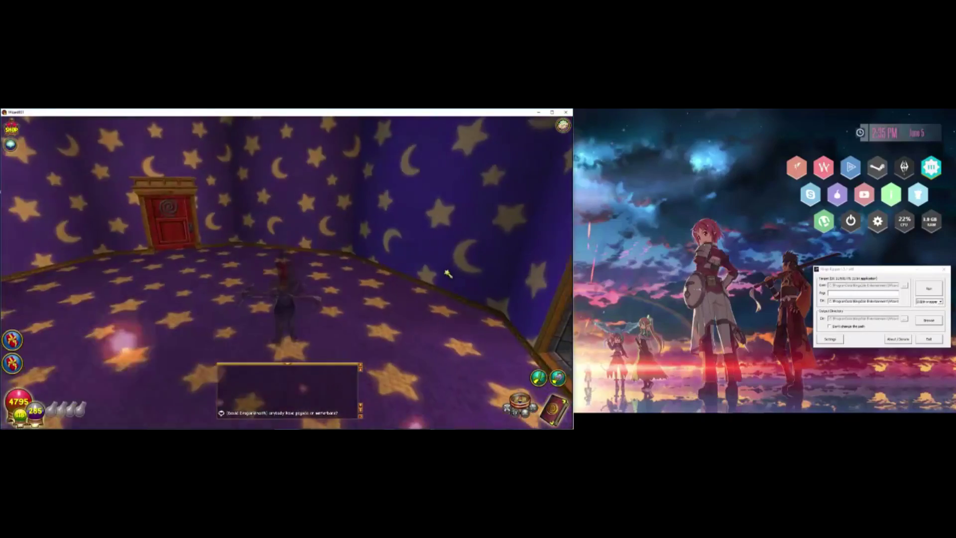
key("w")
key("a")
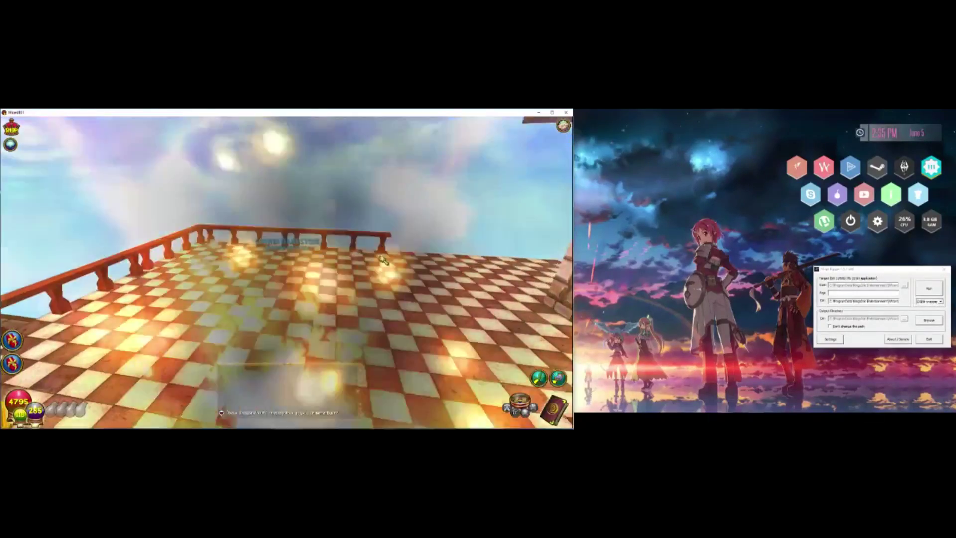
key("d")
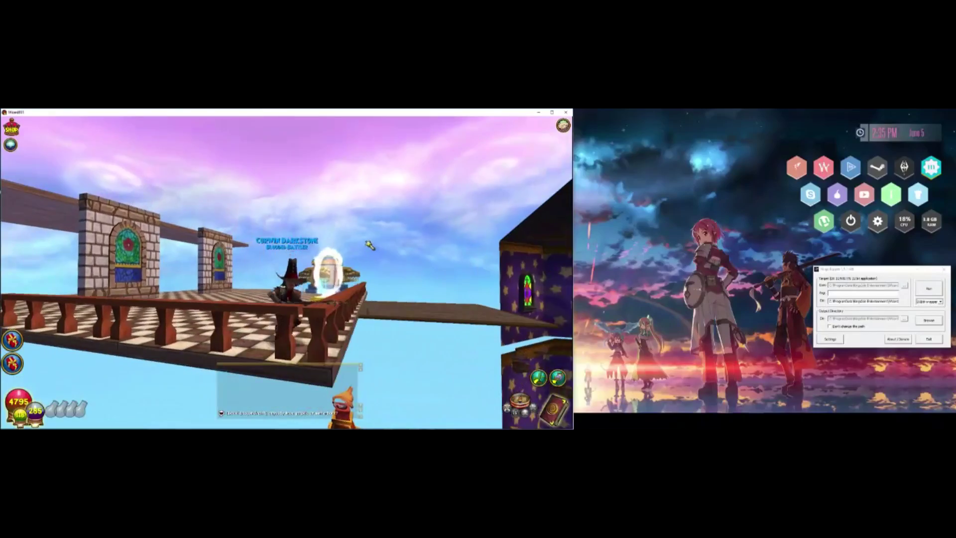
- Place the wizard by the terrace railing and turn the view to frame the dorm room's starry tower
key("a")
key("a")
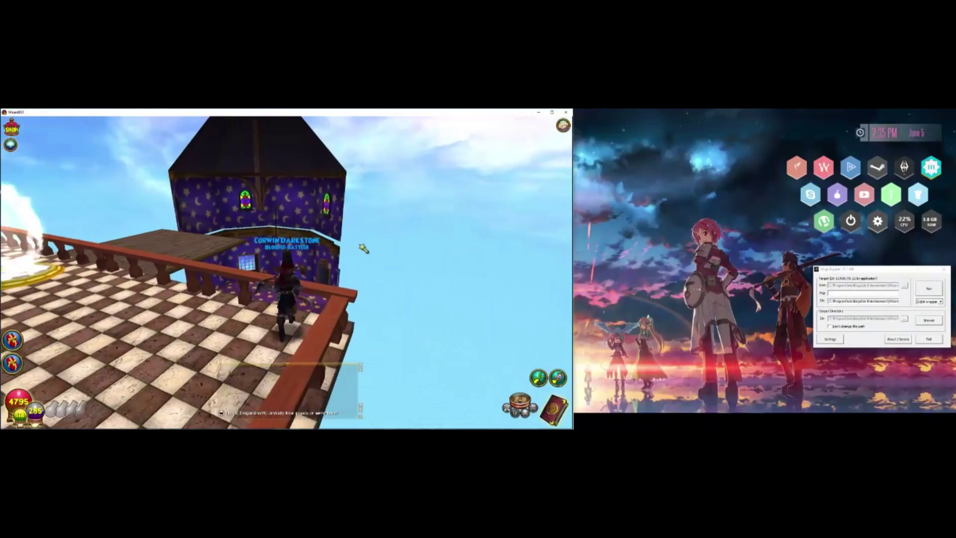
key("a")
key("d")
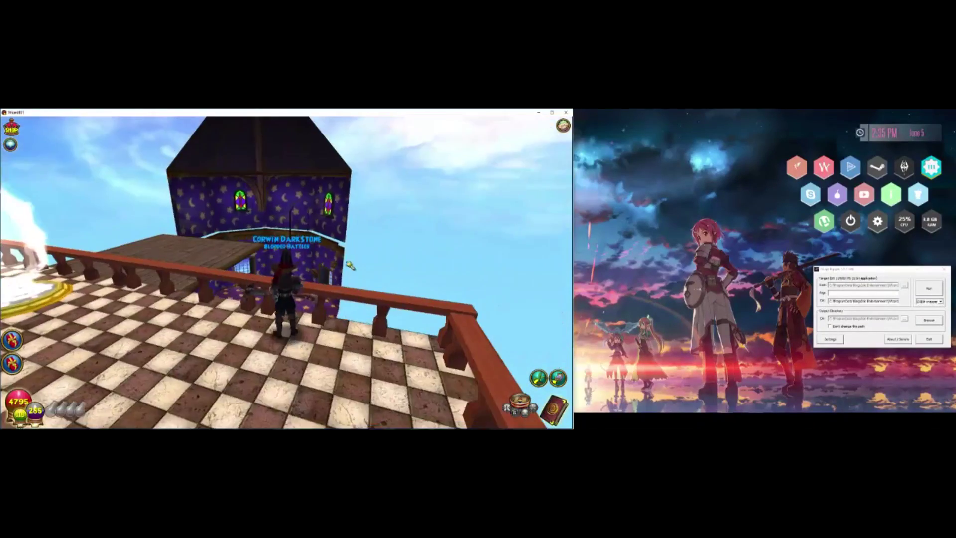
key("a")
key("d")
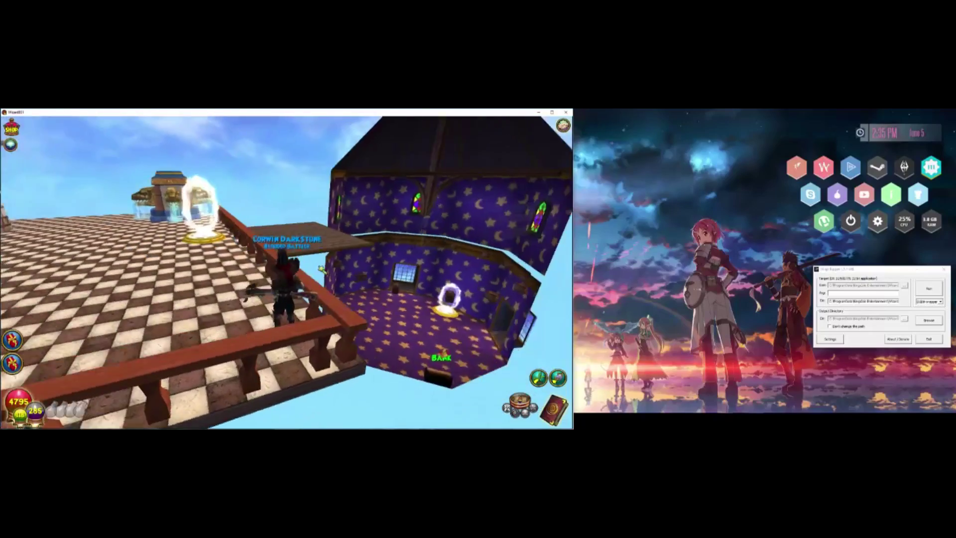
key("a")
key("d")
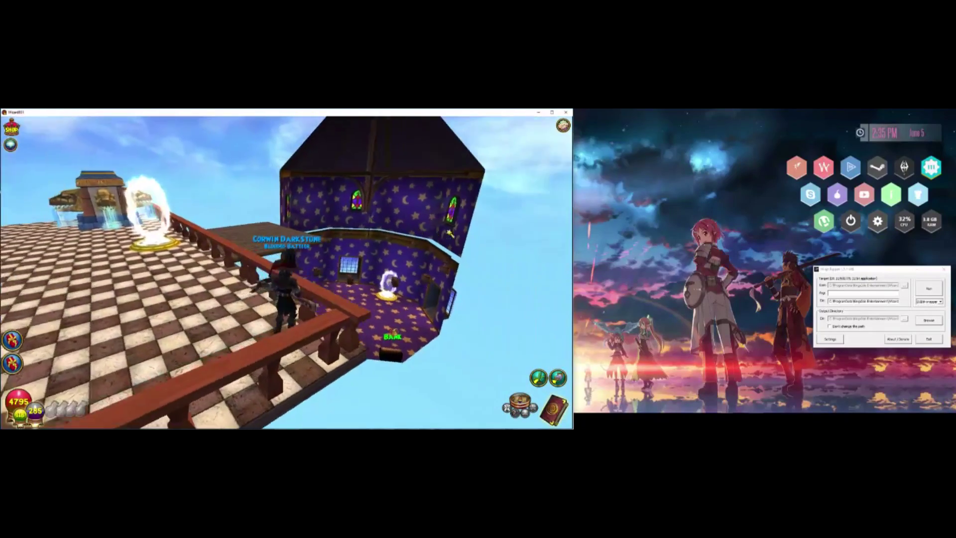
key("a")
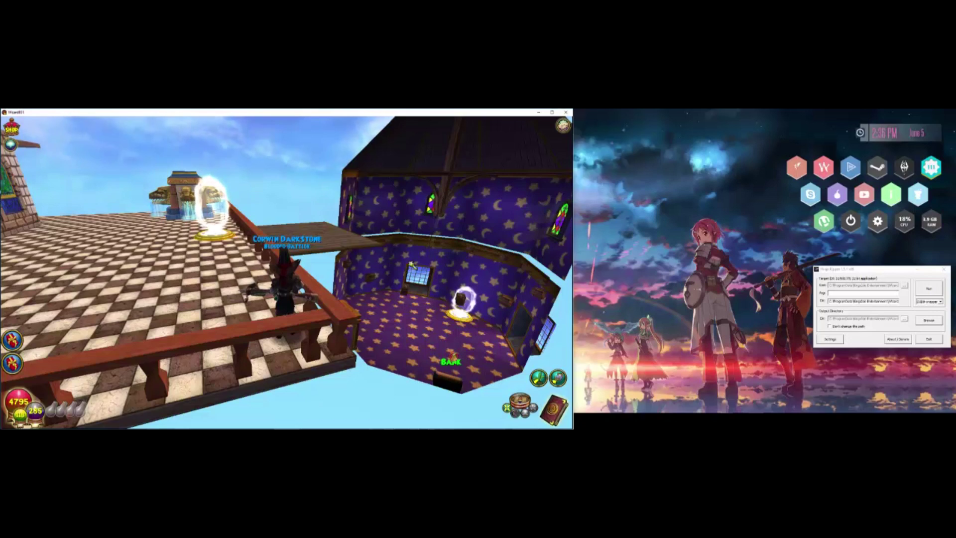
- Turn the wizard on the terrace so the entire starry tower, including its roof, is in view
key("d")
key("a")
key("d")
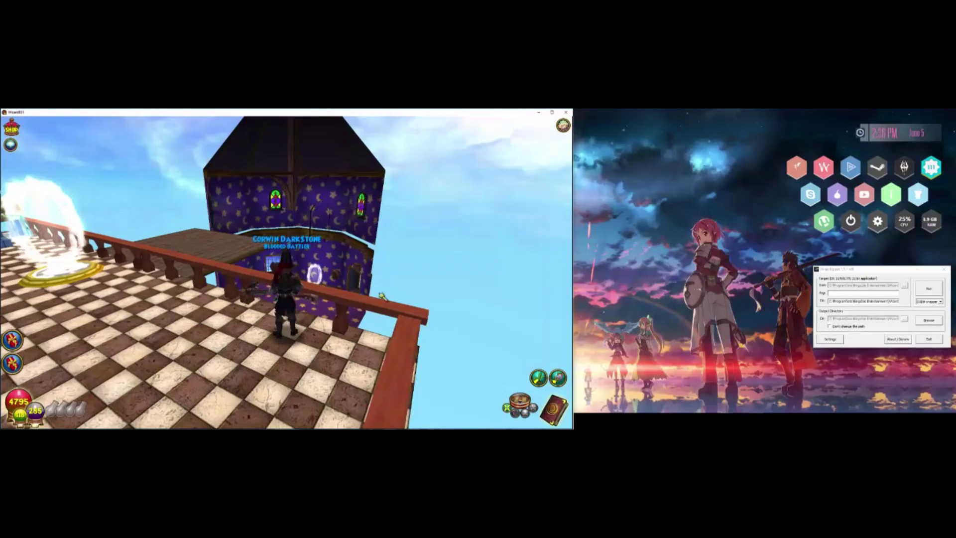
- Check the rip hotkeys in Ninja Ripper's settings, accept them unchanged and return to the game
left_click(838, 341)
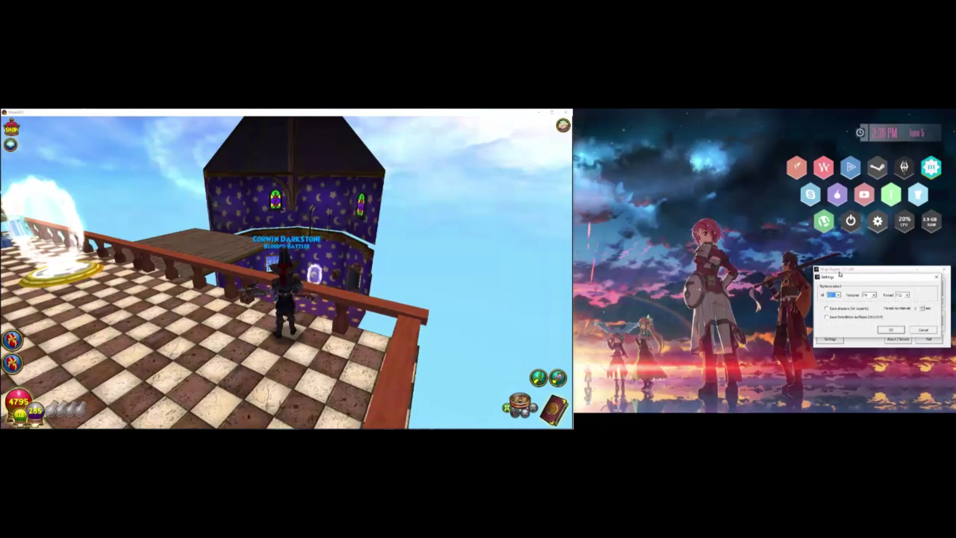
left_click_drag(841, 275, 742, 262)
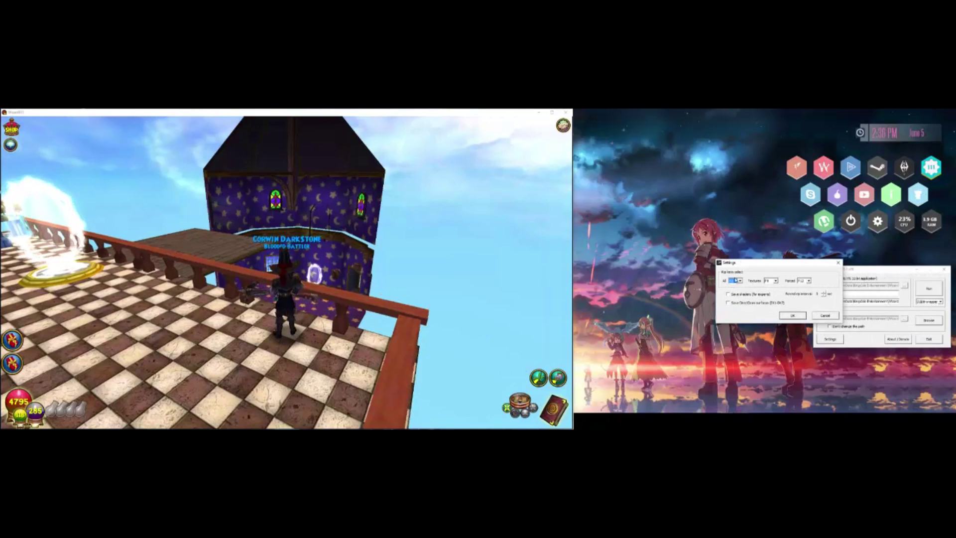
left_click(792, 315)
left_click(326, 322)
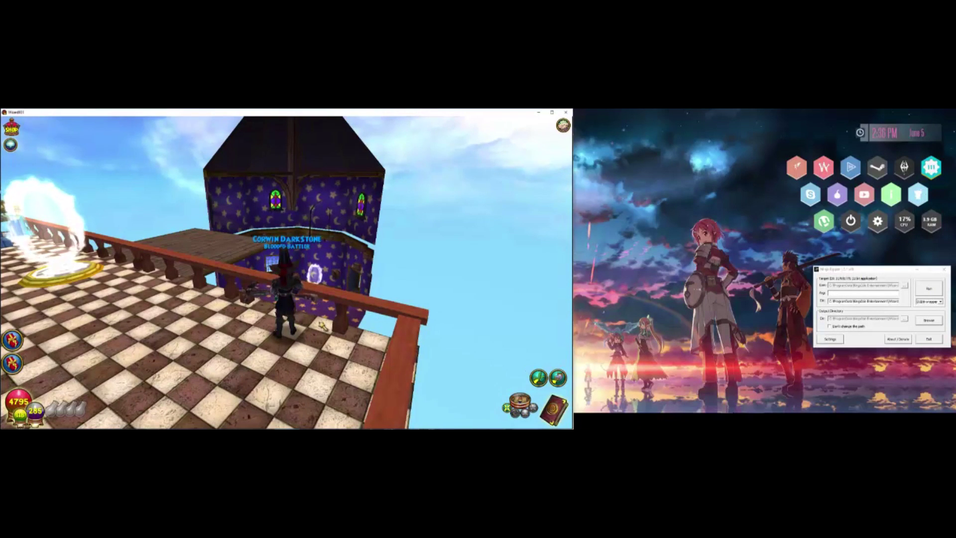
key("d")
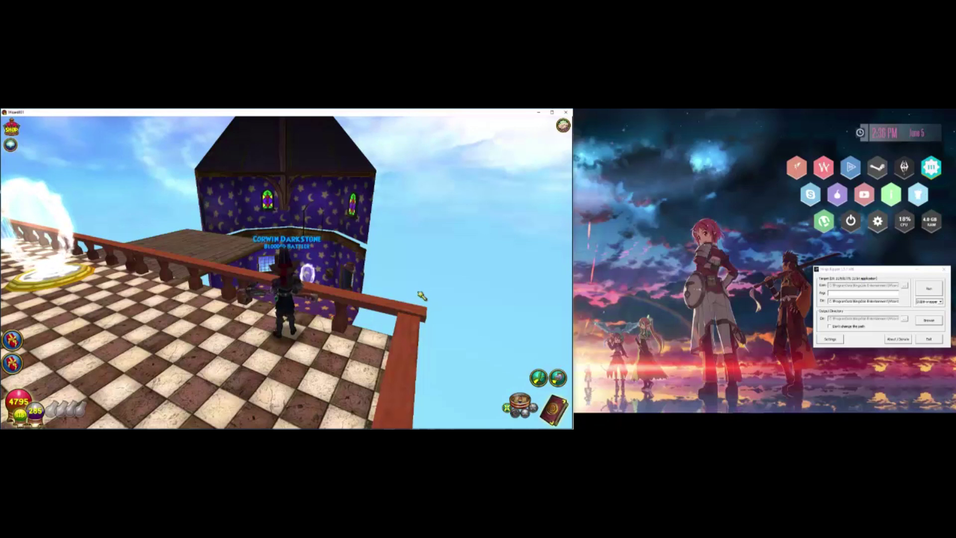
key("d")
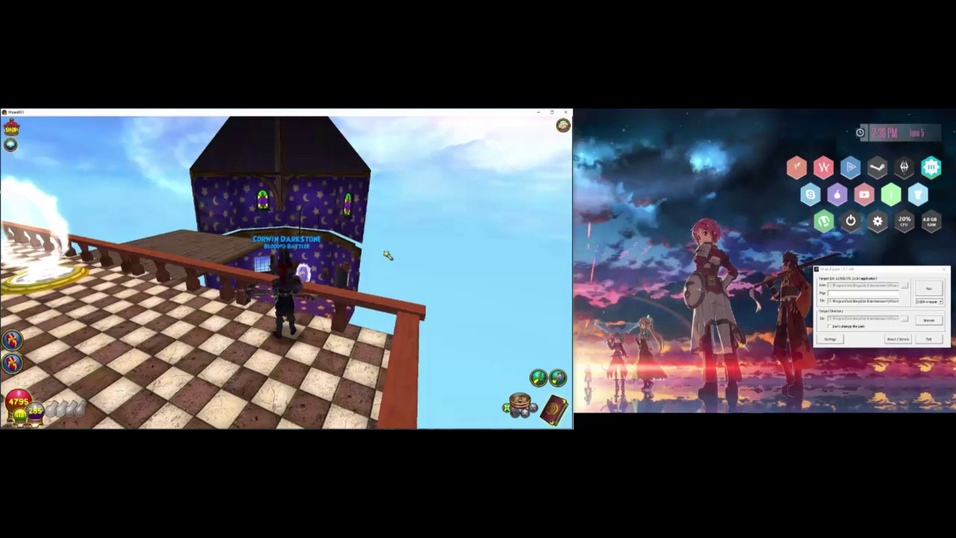
key("a")
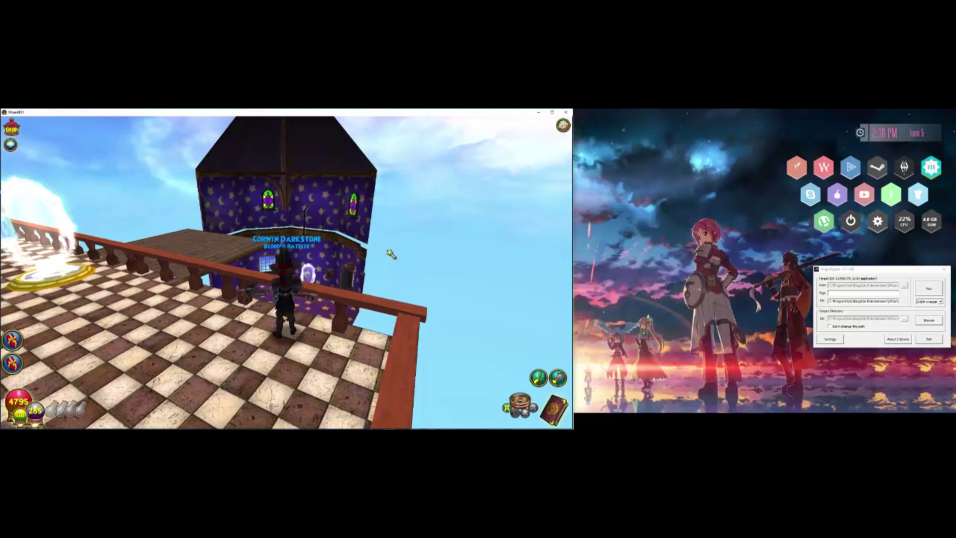
key("a")
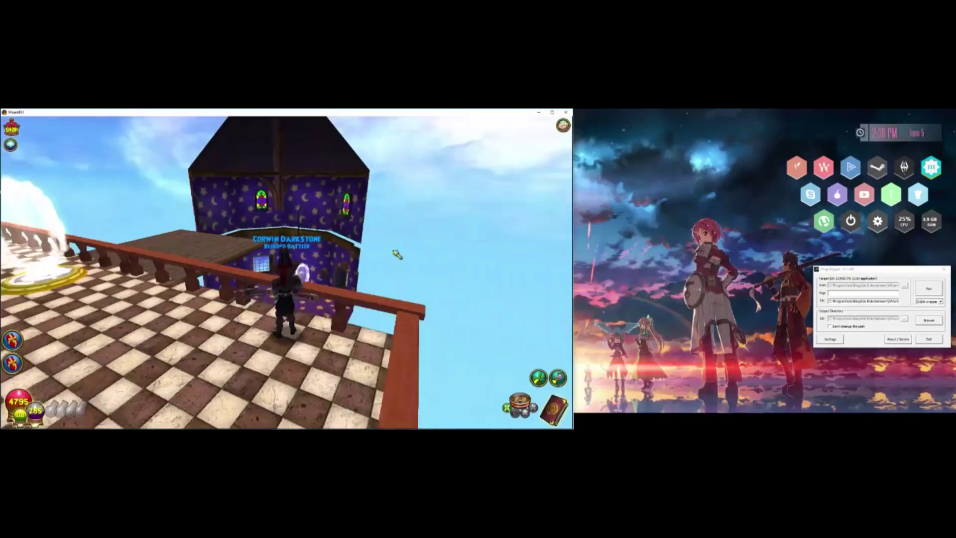
key("a")
key("d")
mouse_move(676, 409)
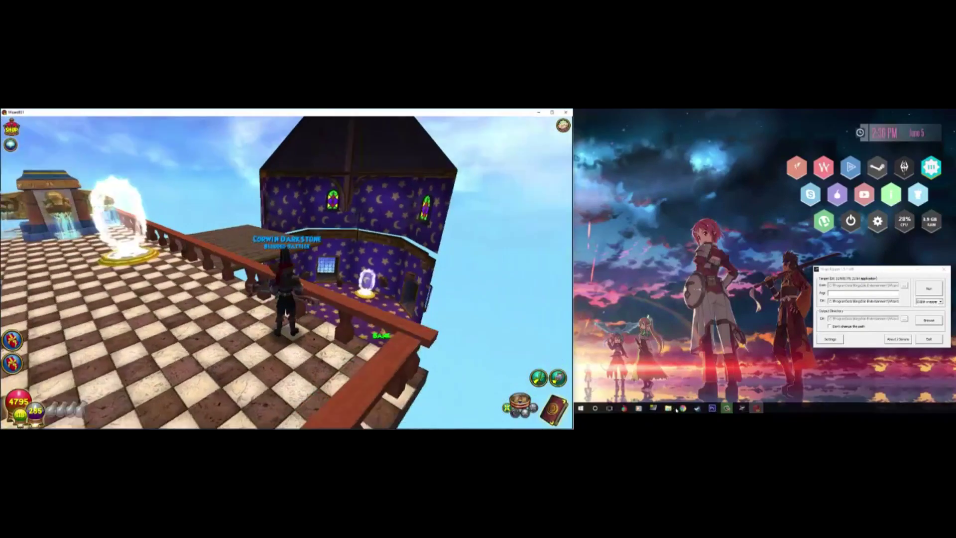
key("d")
left_click(670, 410)
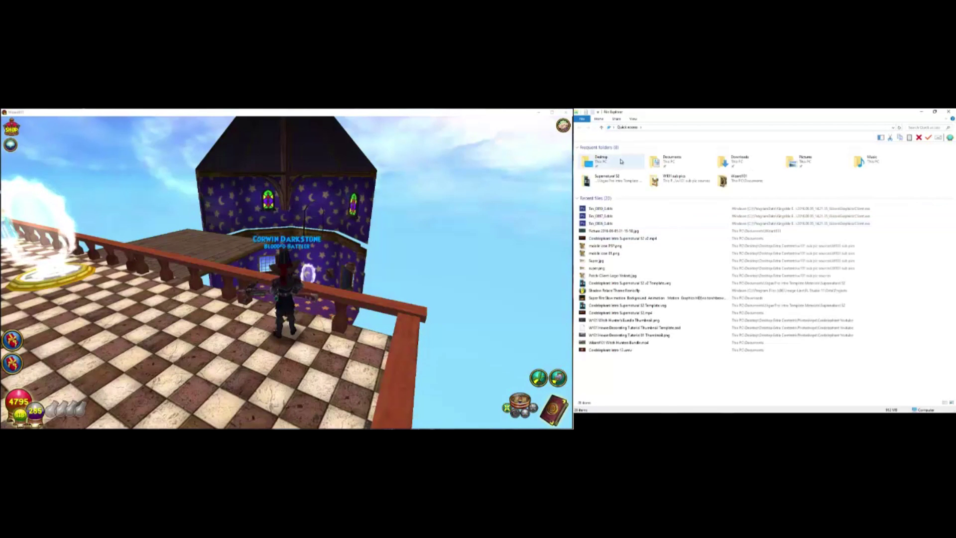
left_click(949, 112)
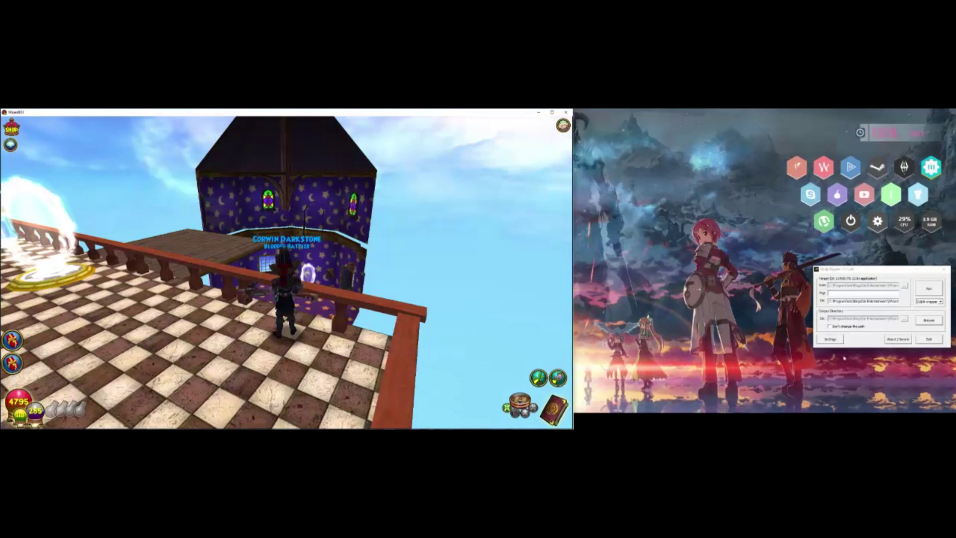
- Browse from Ninja Ripper to its output location, enter the _NinjaRipper folder, copy its path and close the window
left_click(929, 319)
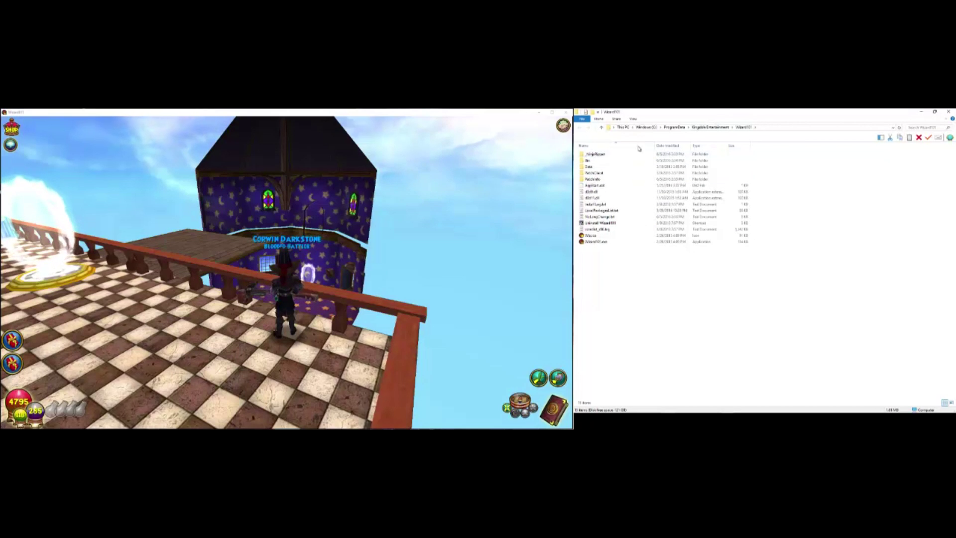
double_click(606, 155)
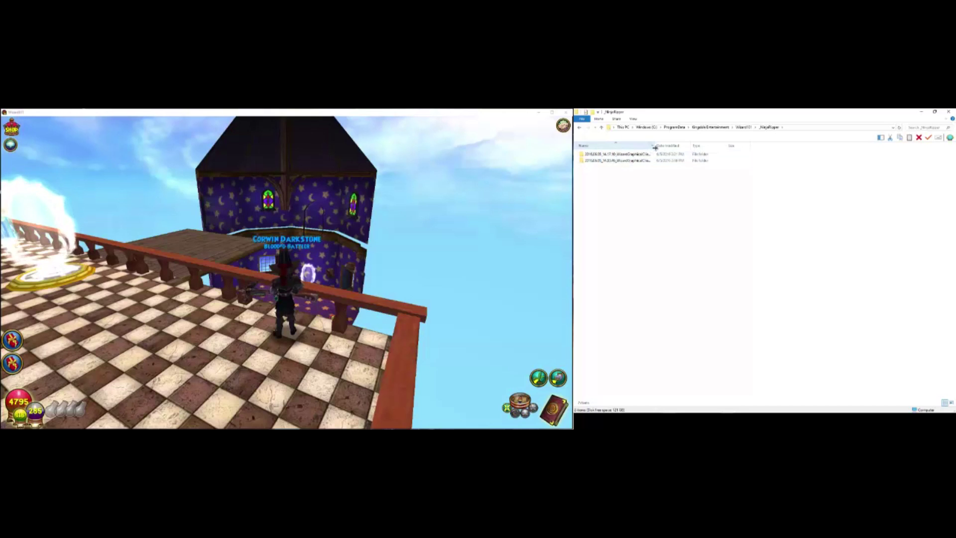
left_click_drag(654, 145, 700, 147)
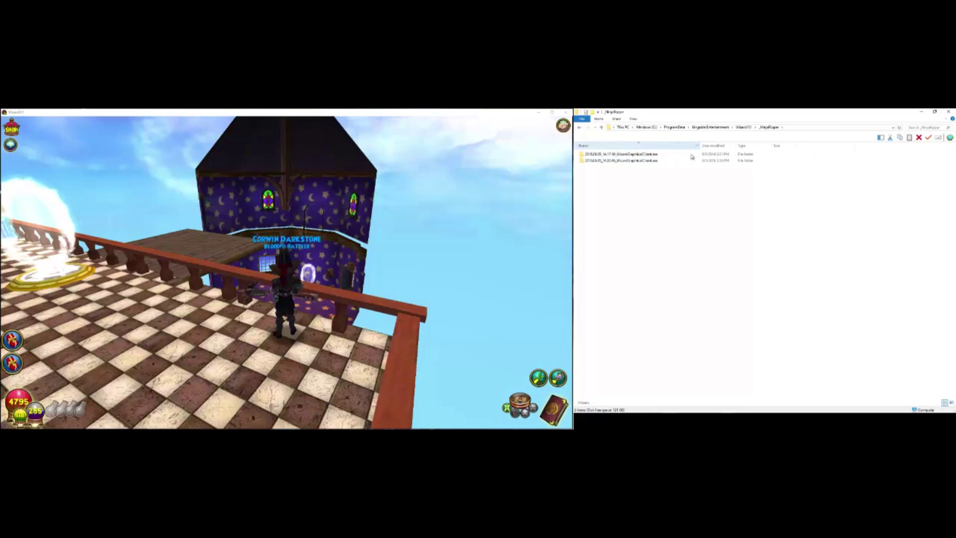
left_click(620, 161)
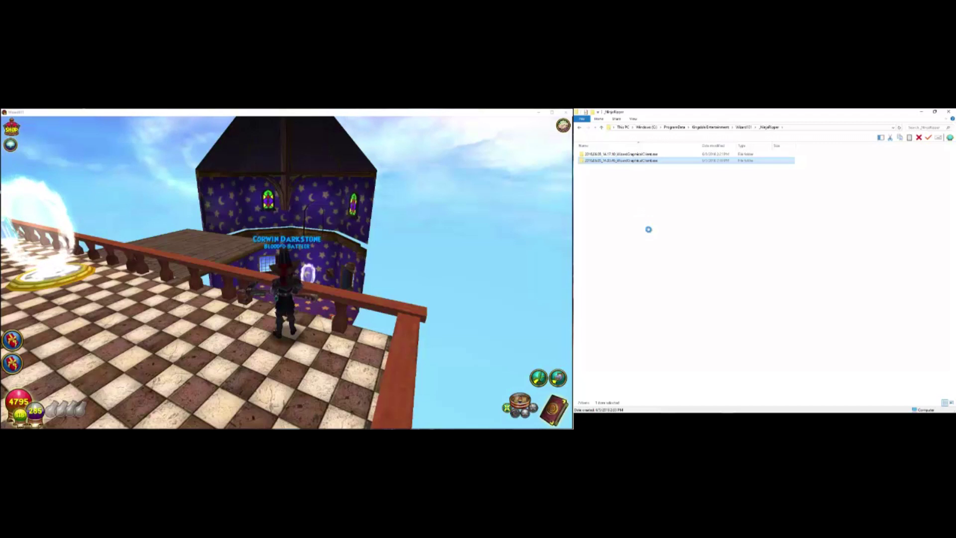
right_click(593, 203)
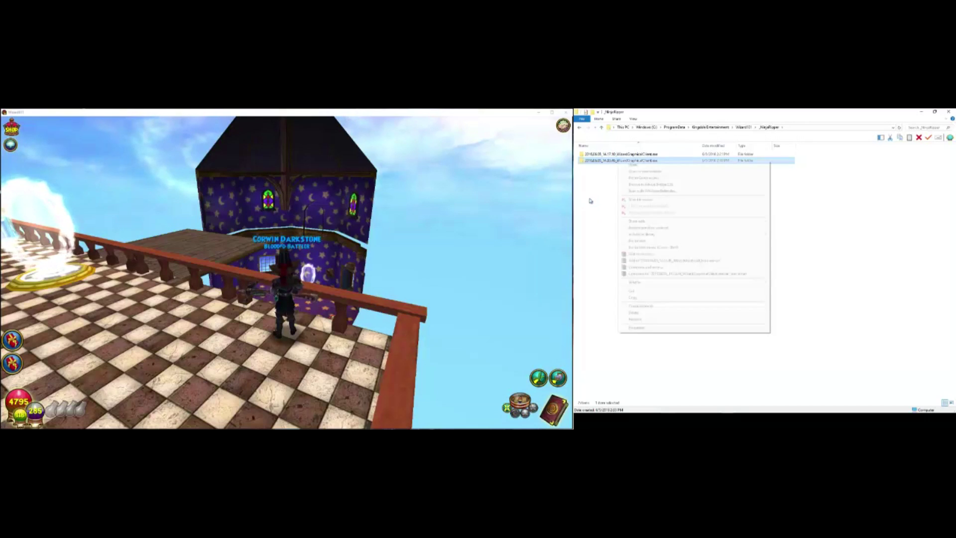
left_click(805, 127)
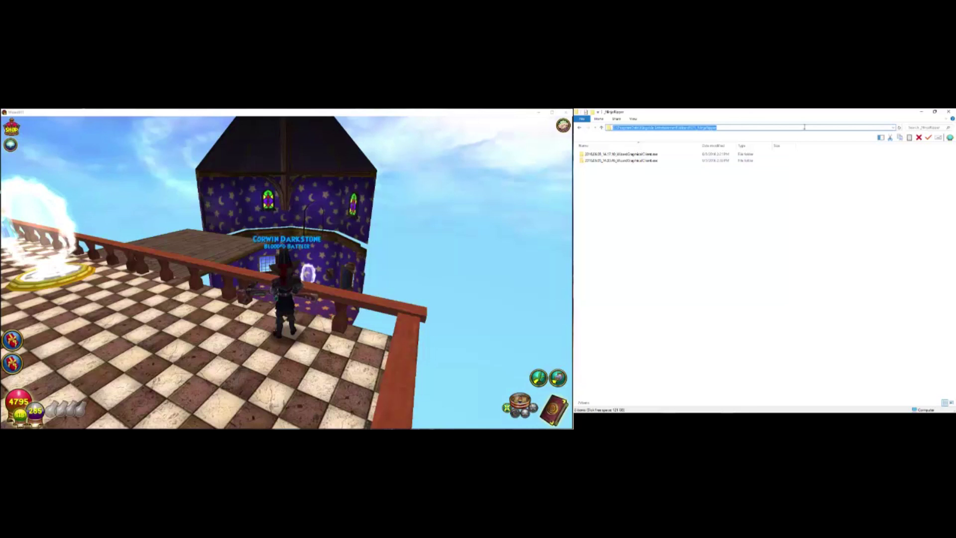
left_click(949, 112)
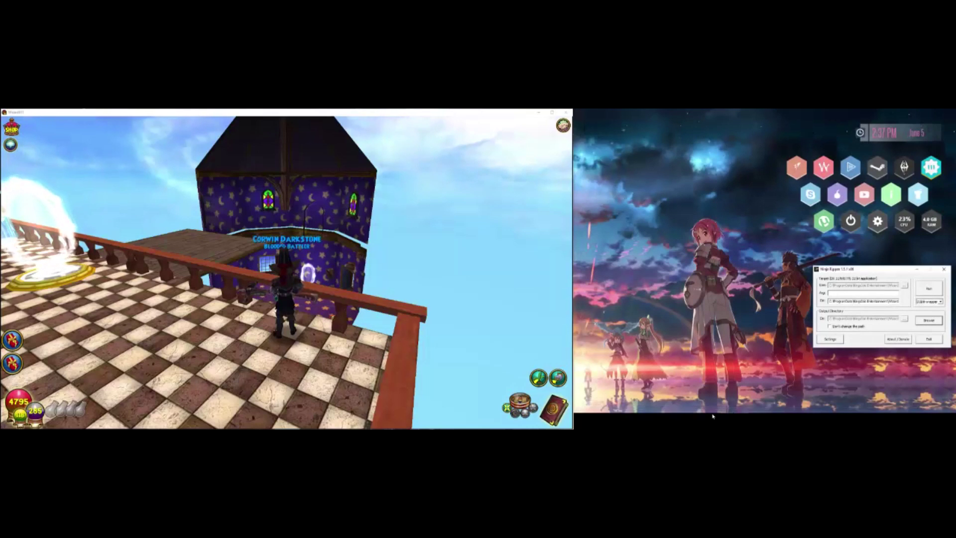
- Go to C:\ProgramData\KingsIsle Entertainment\Wizard101\_NinjaRipper in a new File Explorer window and open the latest session folder
left_click(668, 407)
left_click(668, 408)
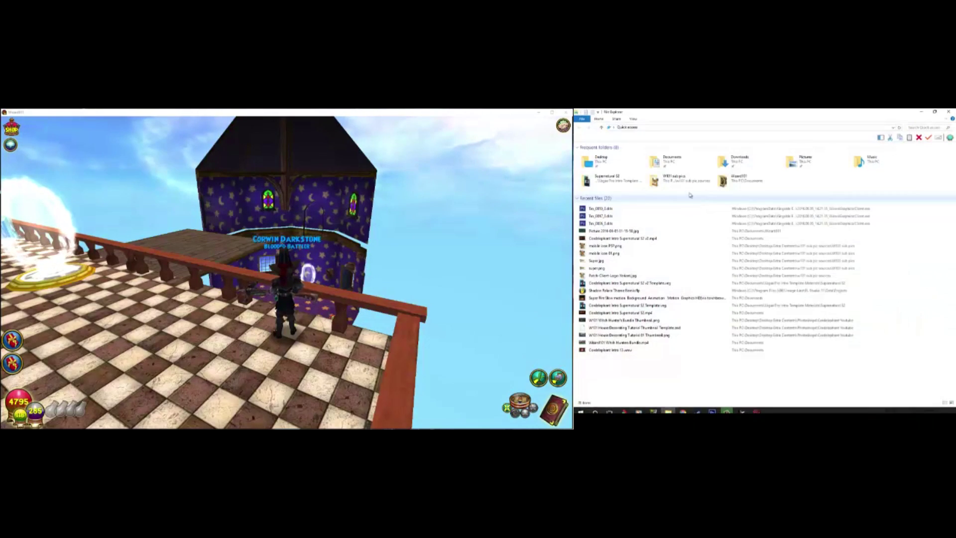
left_click(649, 128)
type("C:\\ProgramData\\KingsIsle Entertainment\\Wizard101\\_NinjaRipper")
key("Return")
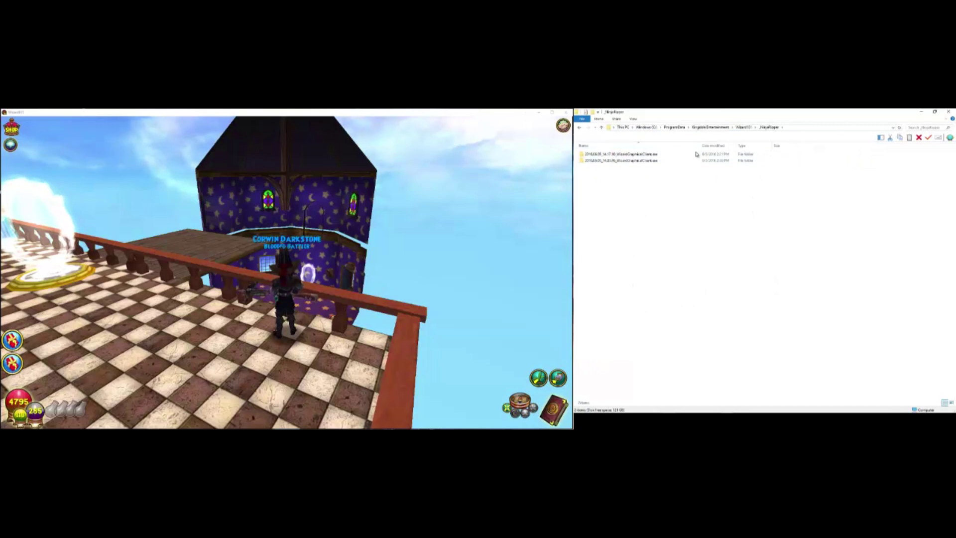
double_click(639, 161)
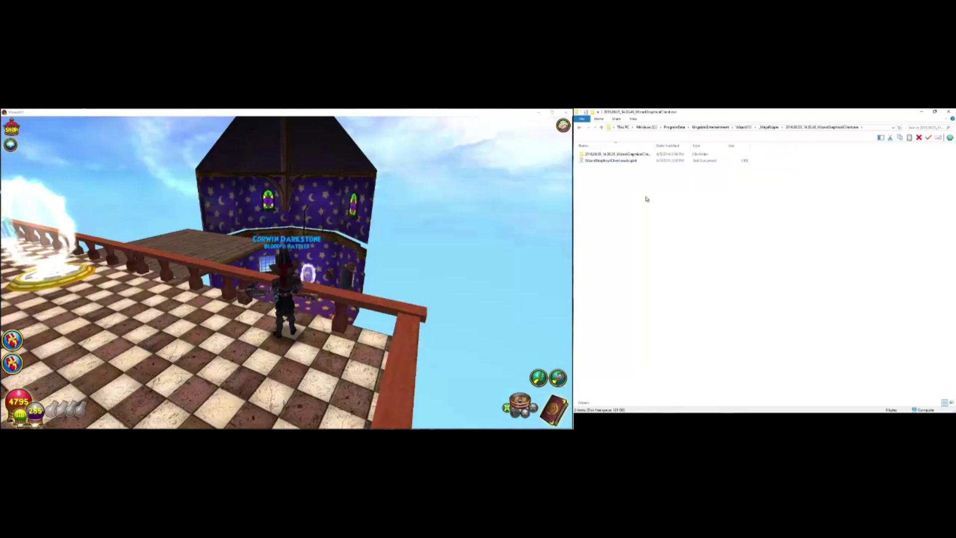
- Open the session's WizardGraphicalClient text log in Notepad and close it again
left_click(622, 162)
double_click(623, 162)
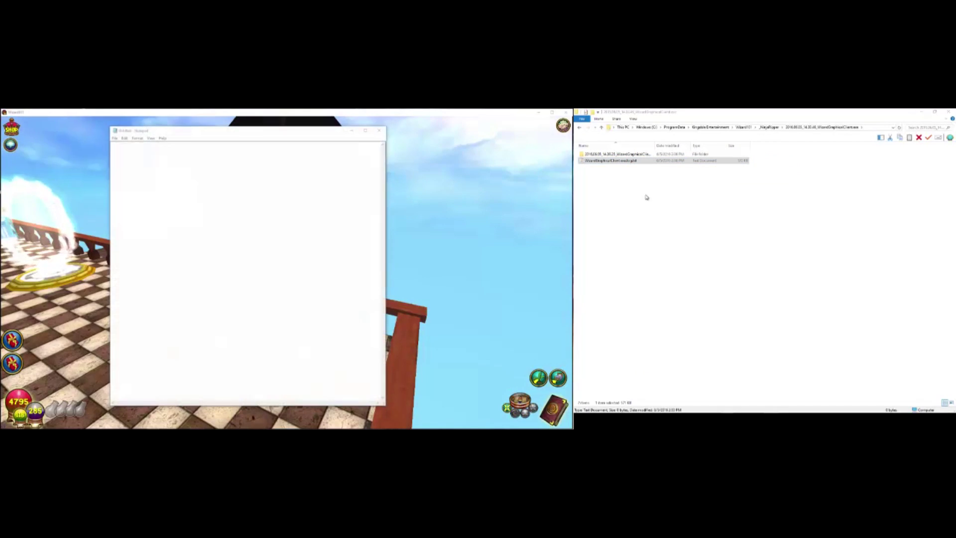
left_click(340, 295)
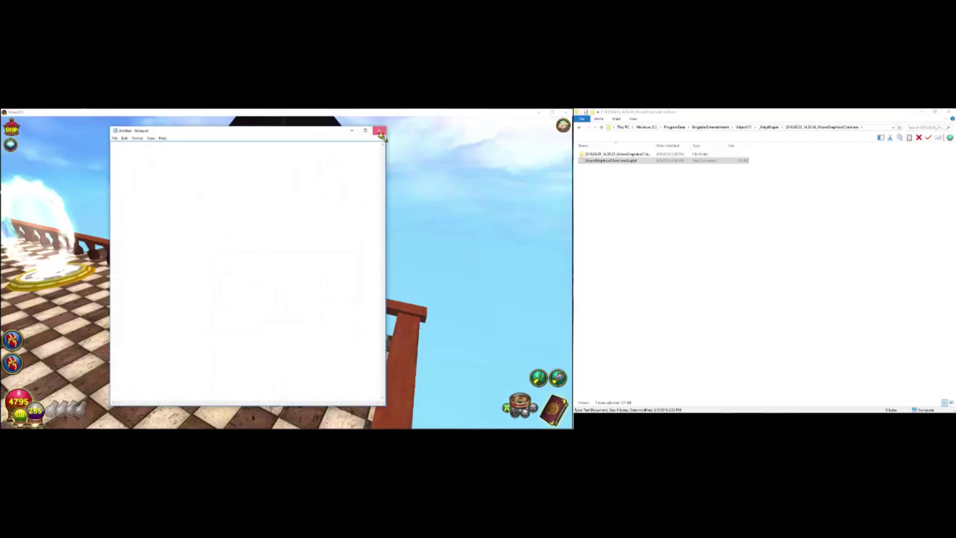
left_click(379, 130)
- Close the Wizard101 game and Ninja Ripper
left_click(743, 408)
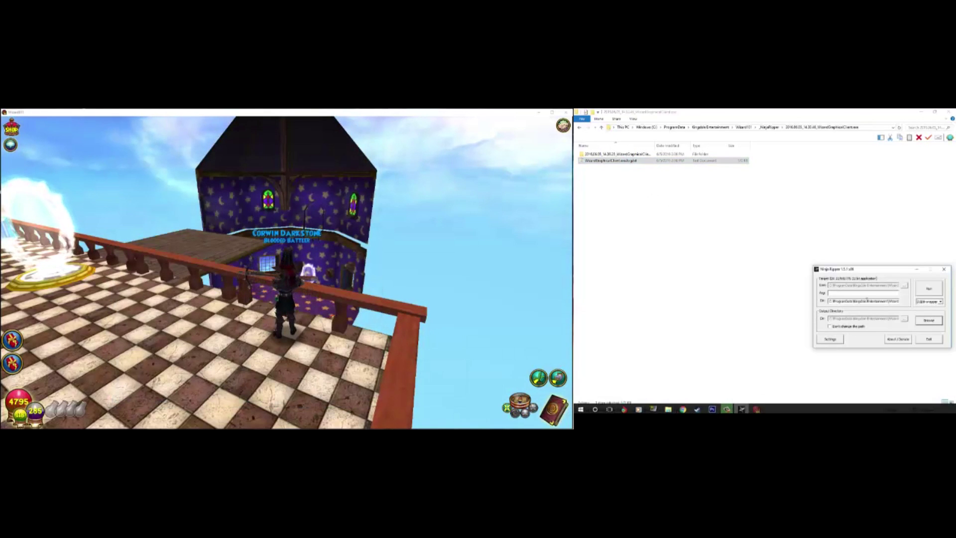
left_click(438, 197)
left_click(566, 113)
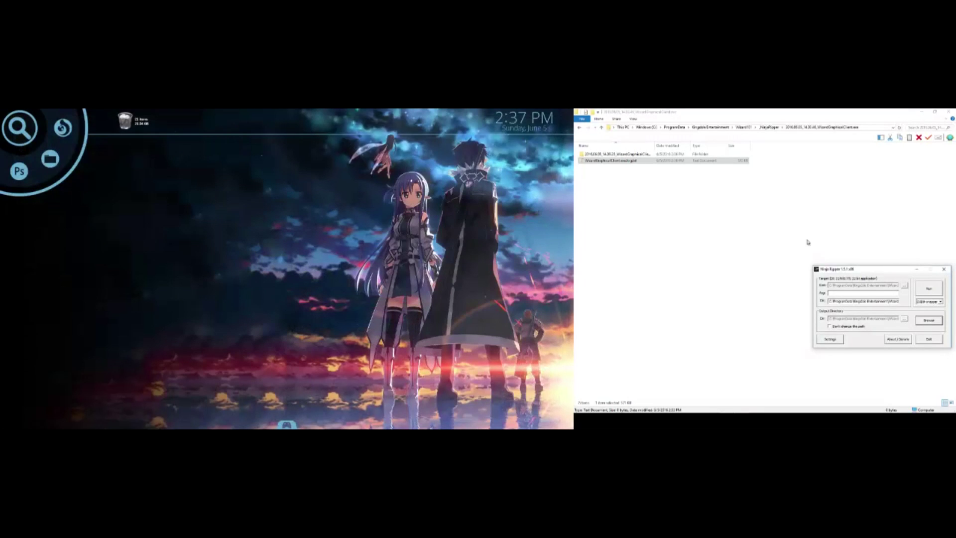
left_click(944, 270)
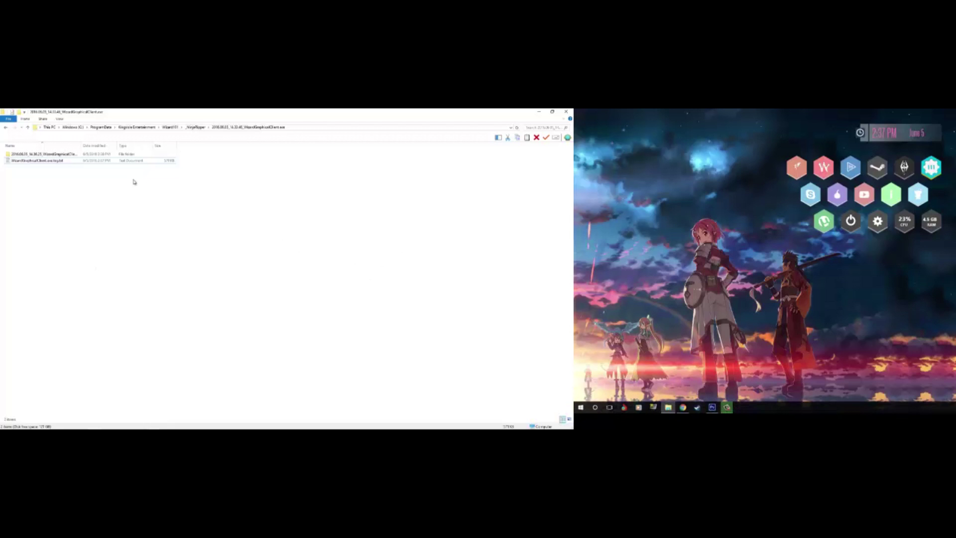
- Open the session's ripped-files subfolder and place its window on the other monitor beside Photoshop
left_click(36, 155)
double_click(37, 160)
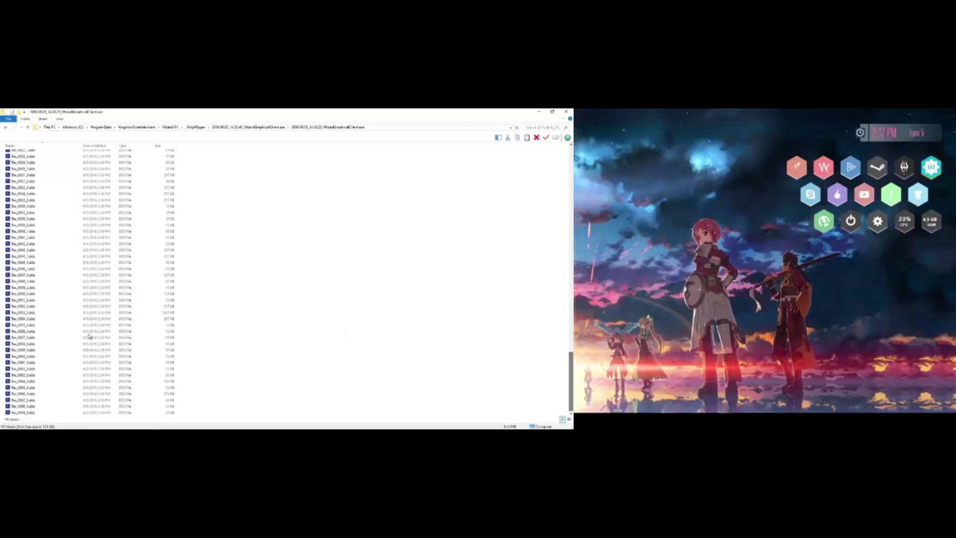
left_click(138, 424)
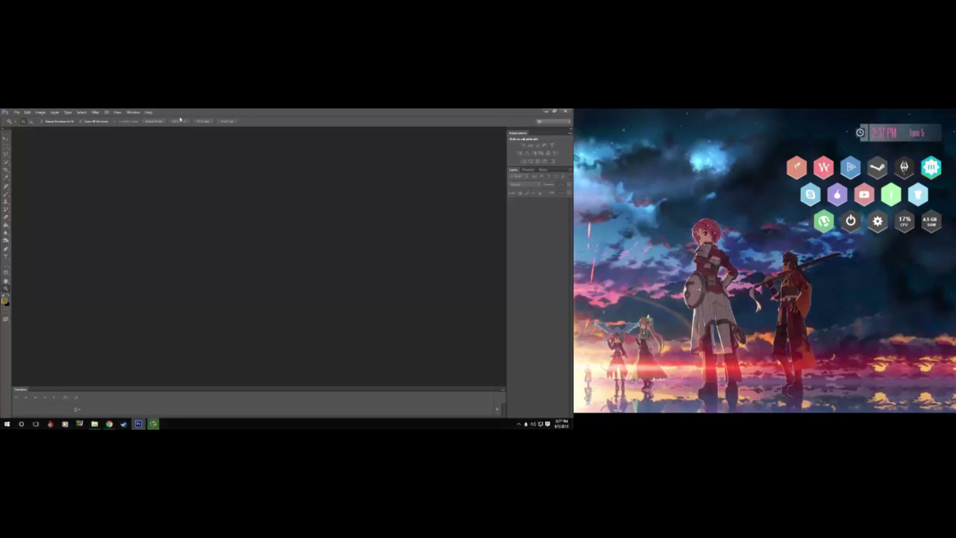
left_click(95, 424)
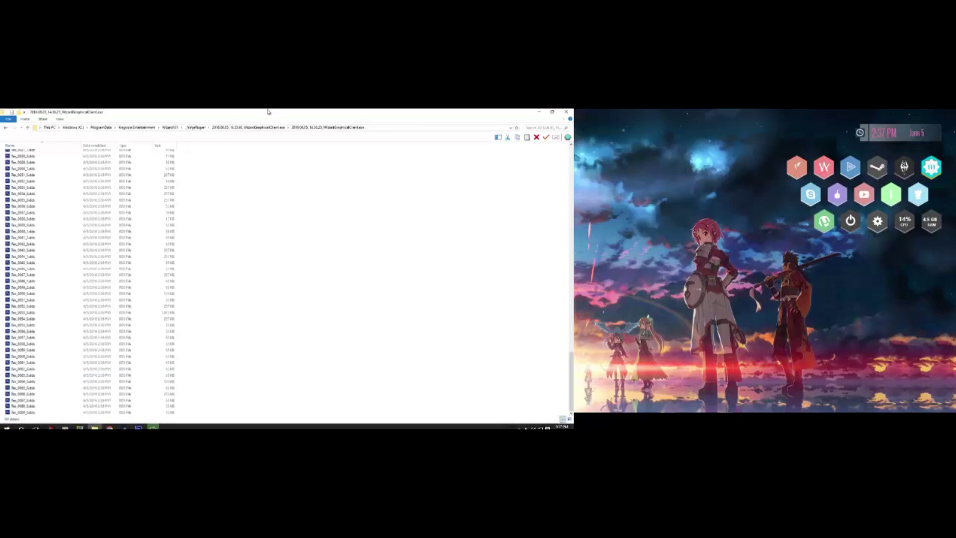
key("super+shift+Right")
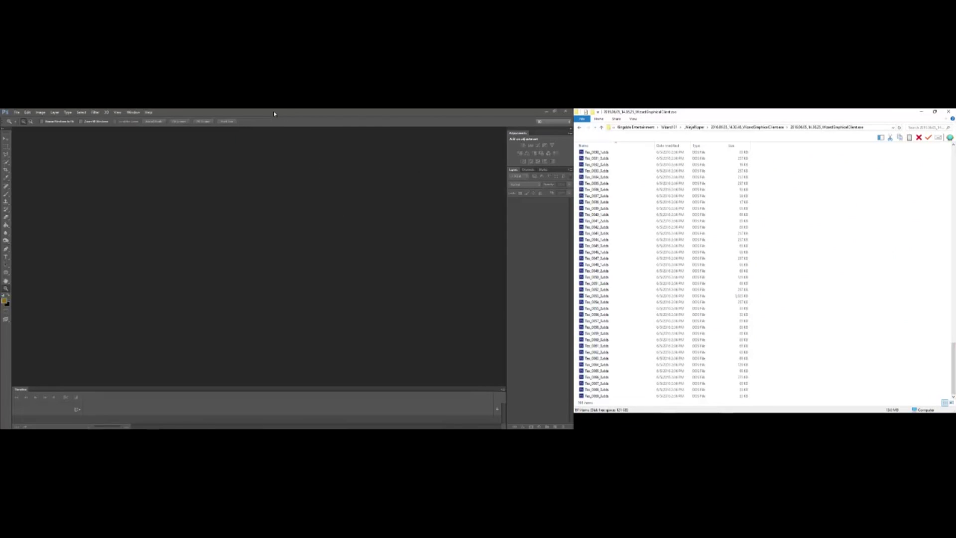
left_click(274, 114)
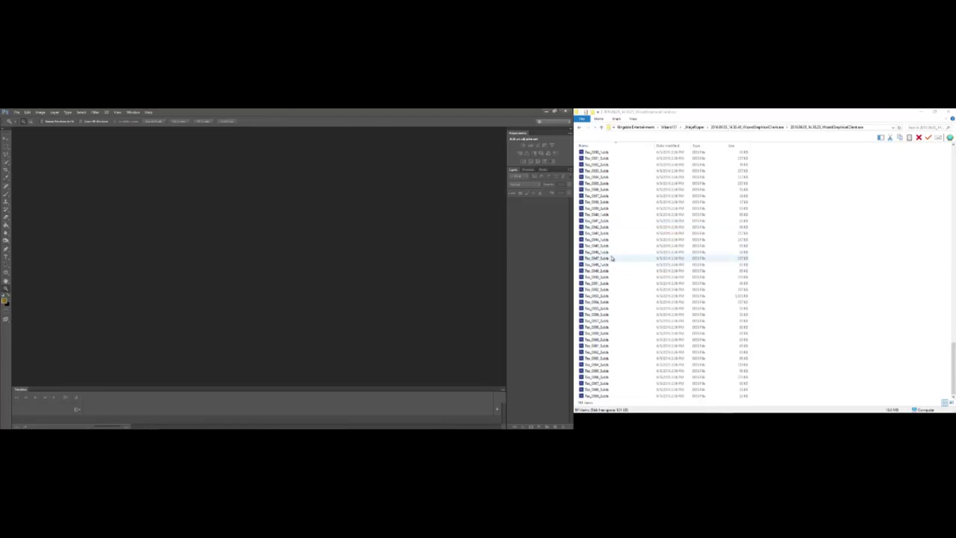
- Bring up Photoshop's Open dialog and browse through _NinjaRipper to the latest session's ripped-files subfolder
left_click(18, 113)
left_click(23, 127)
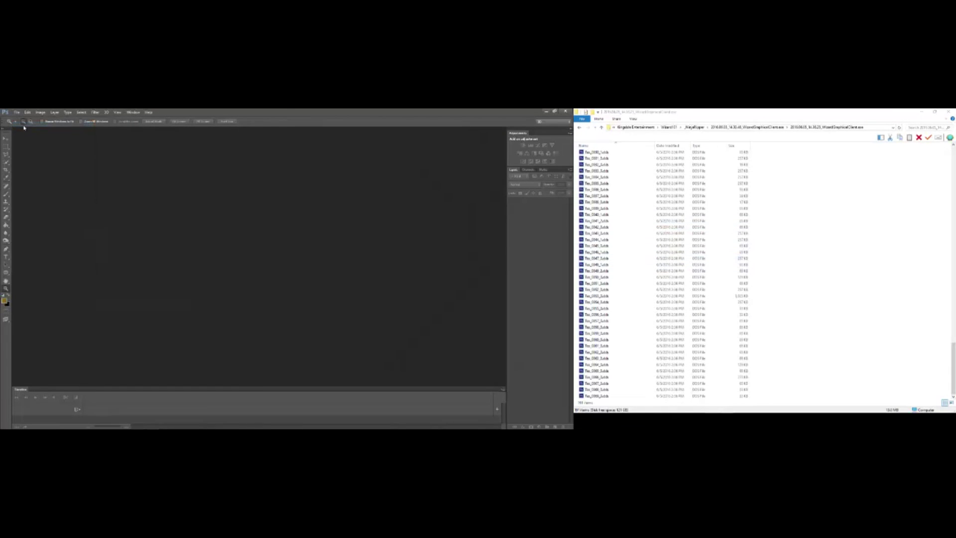
left_click_drag(253, 234, 251, 307)
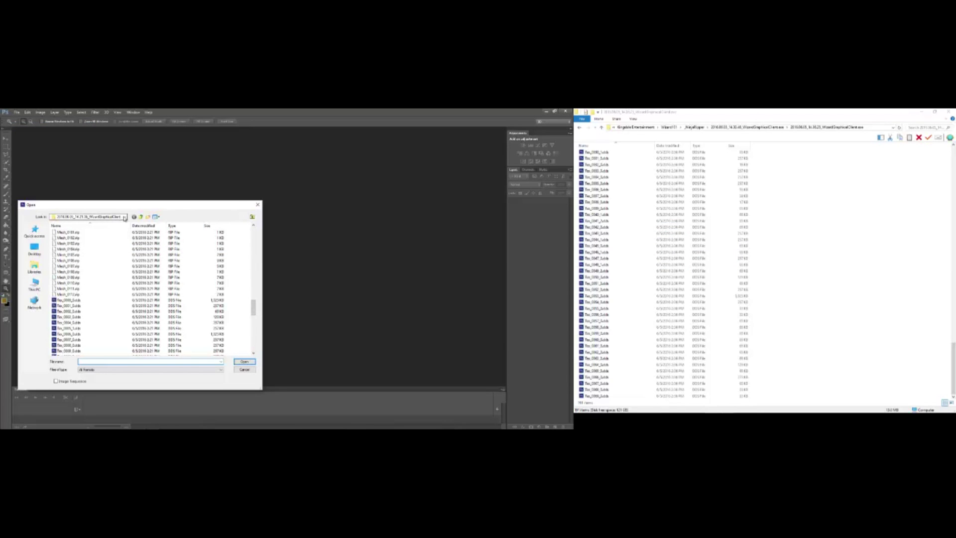
left_click(125, 217)
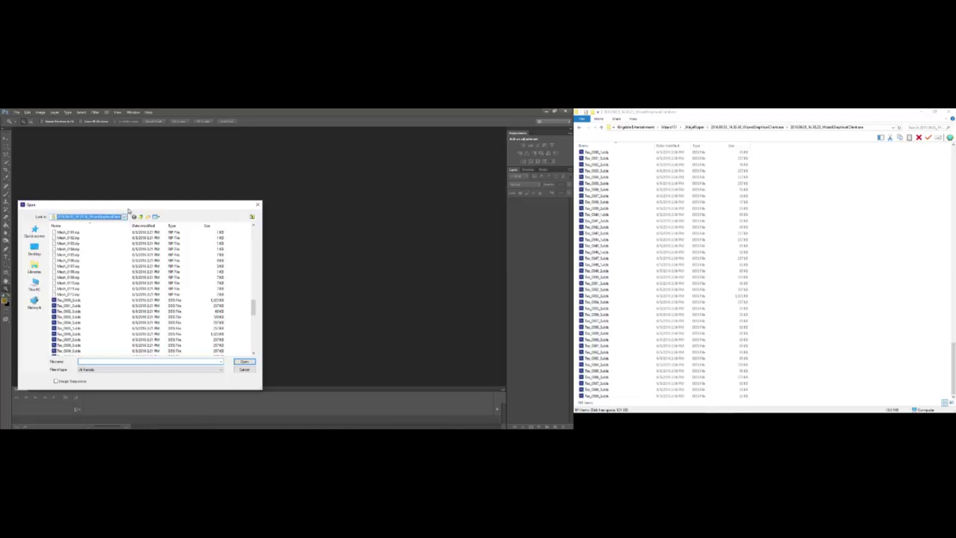
left_click(125, 217)
left_click(125, 217)
left_click(124, 217)
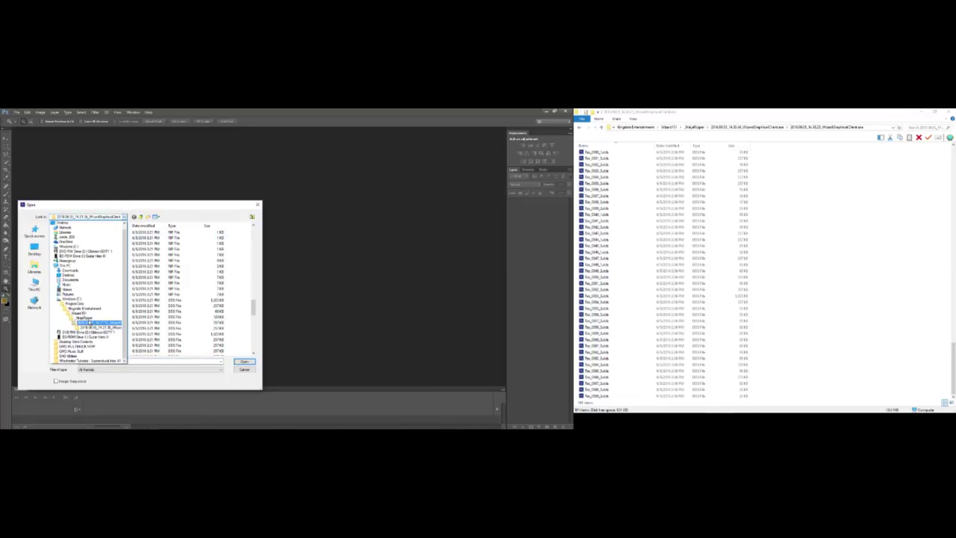
left_click(89, 323)
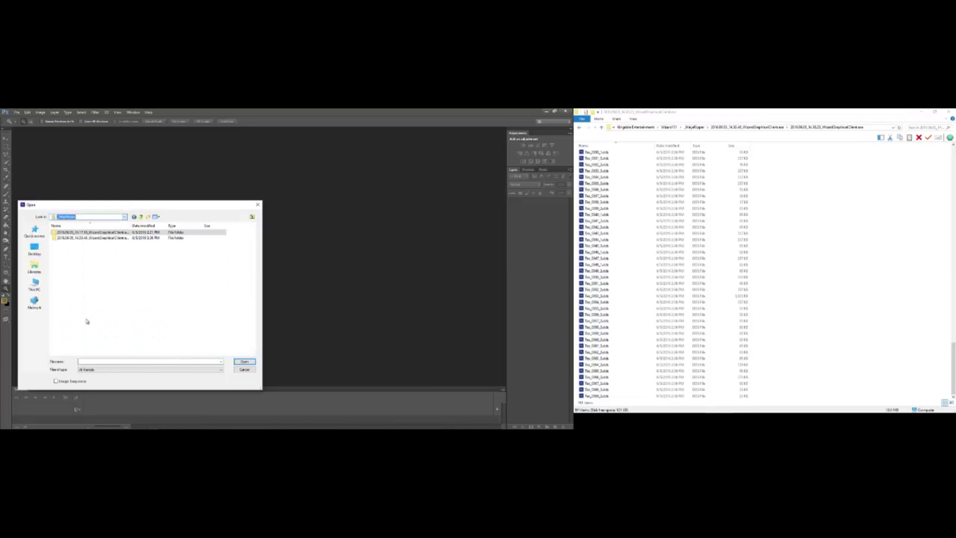
double_click(88, 238)
double_click(88, 232)
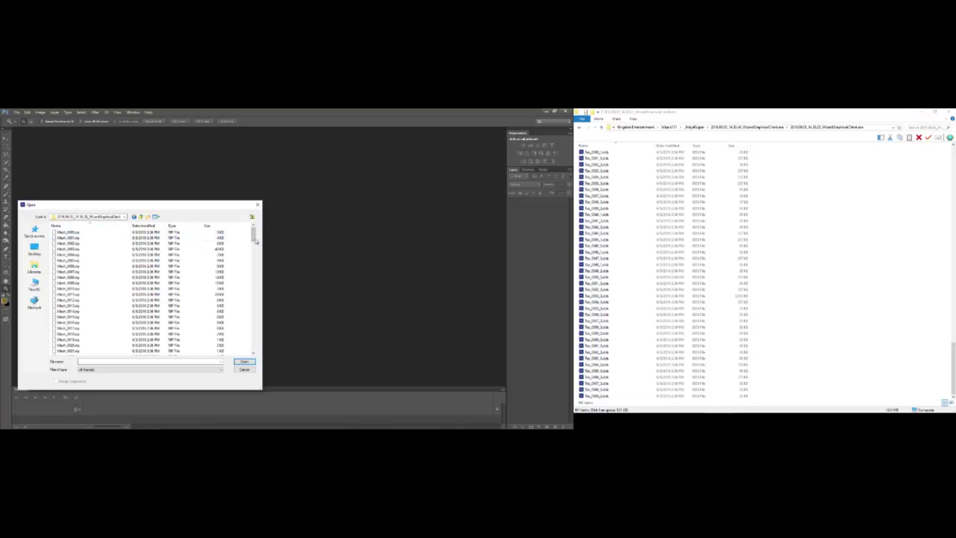
- Open the first ripped texture, Tex_0000_0.dds, and enlarge its view
left_click_drag(255, 241, 252, 309)
left_click(65, 268)
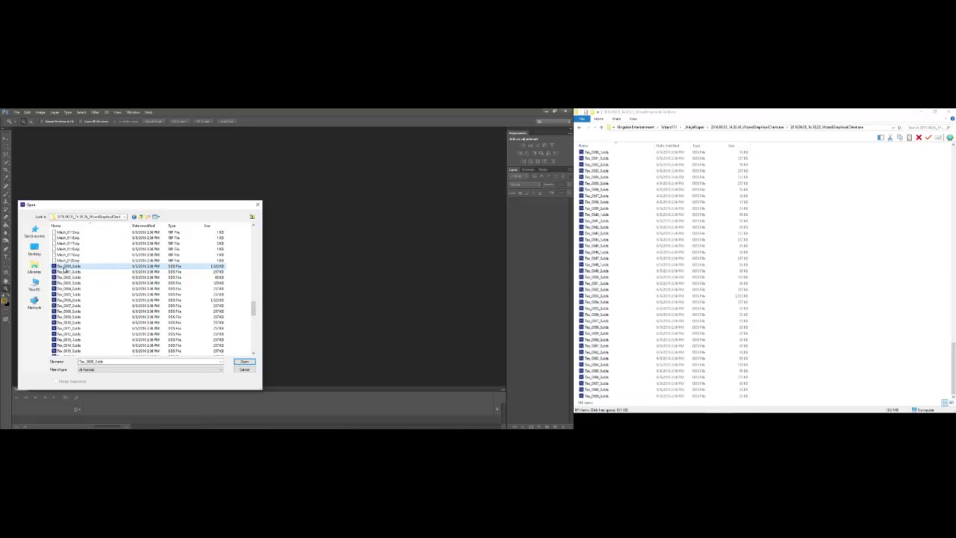
double_click(65, 267)
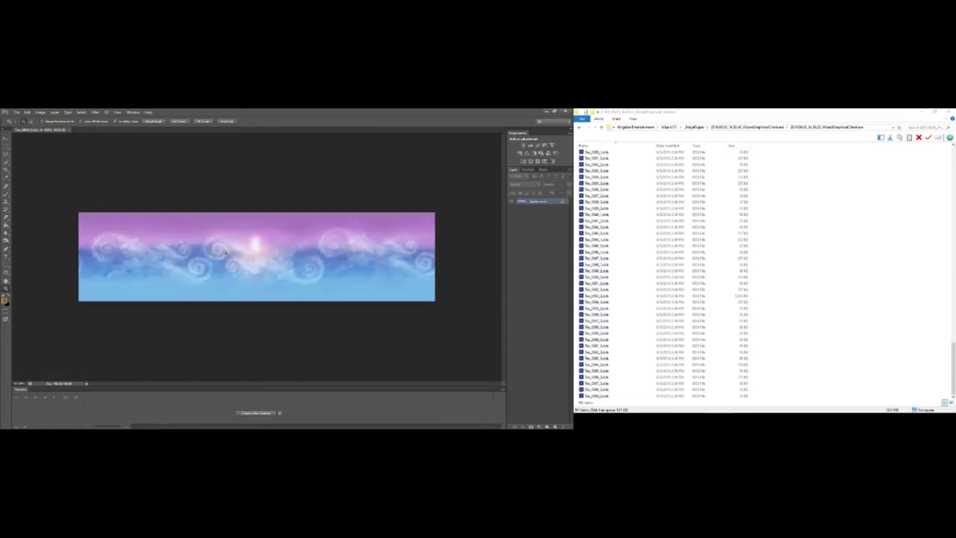
left_click(224, 253)
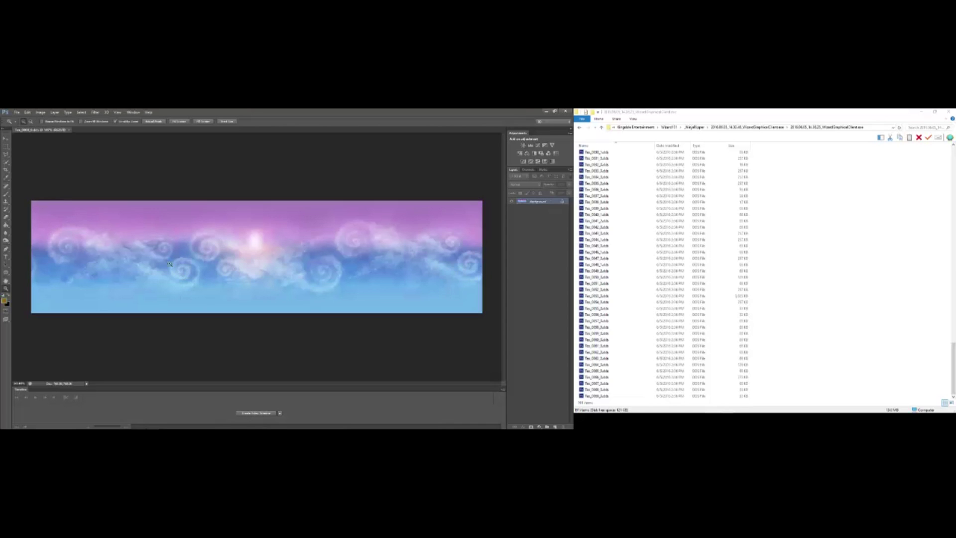
- Open the second ripped texture, Tex_0001_0.dds, to check its content, and close it again
left_click(17, 112)
left_click(30, 124)
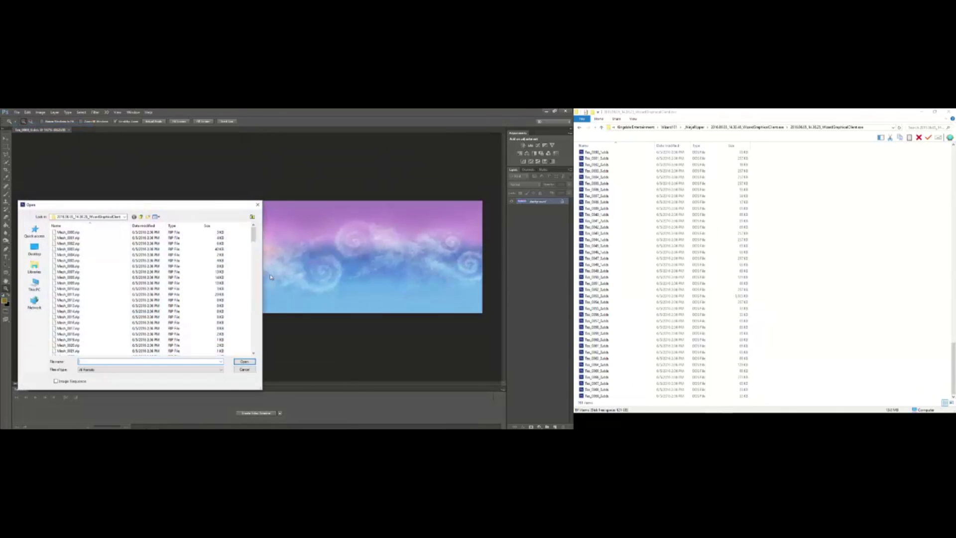
left_click_drag(253, 236, 252, 312)
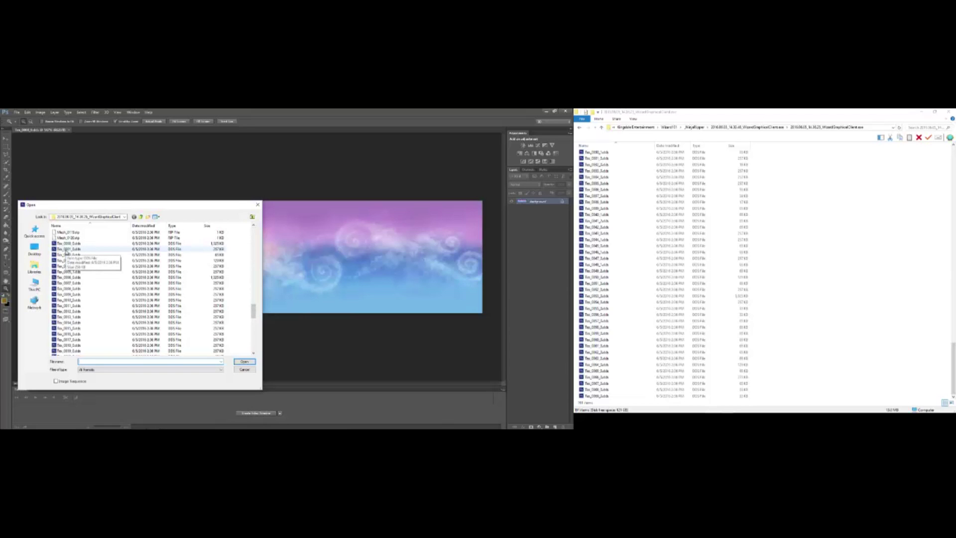
double_click(68, 249)
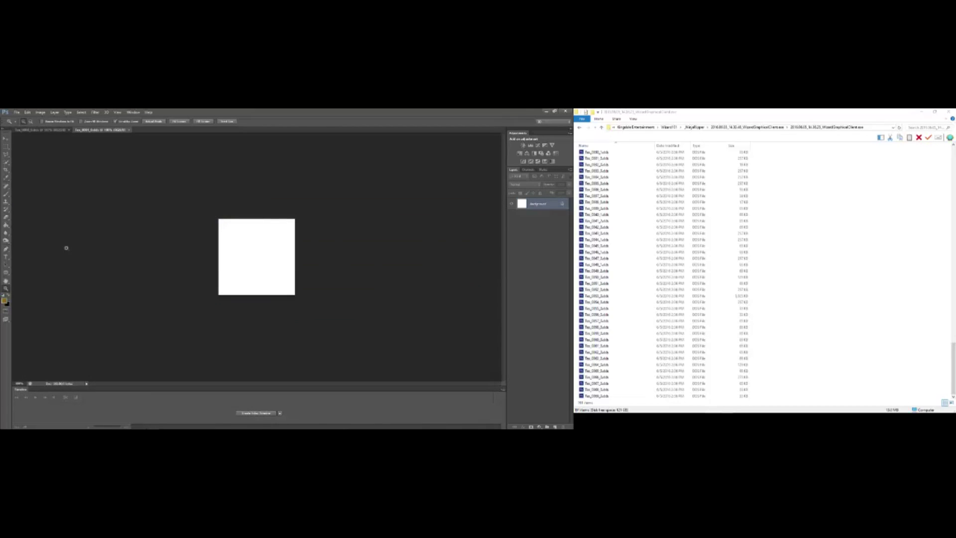
left_click(129, 130)
- Open the checkered tile texture Tex_0017_0.dds and inspect it enlarged
left_click(17, 112)
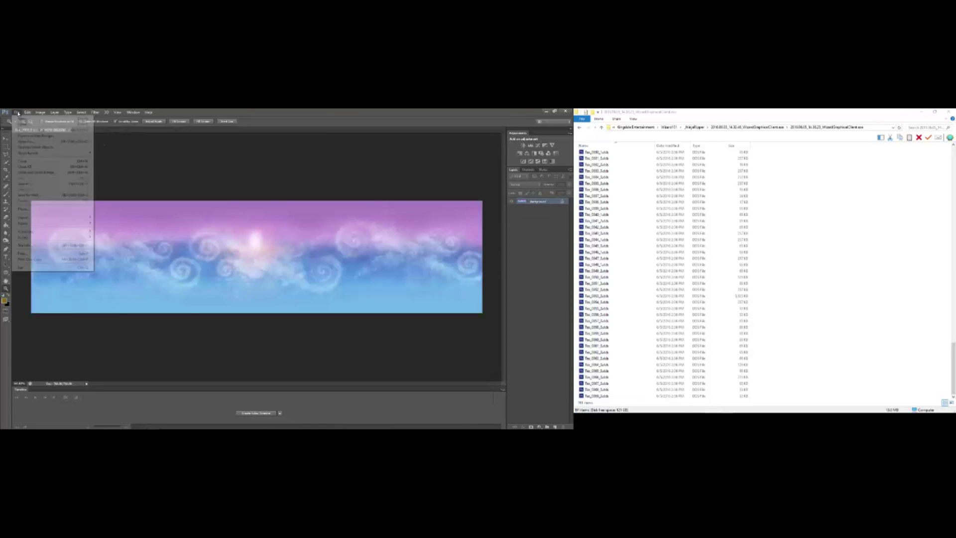
left_click(31, 123)
left_click_drag(253, 234, 256, 309)
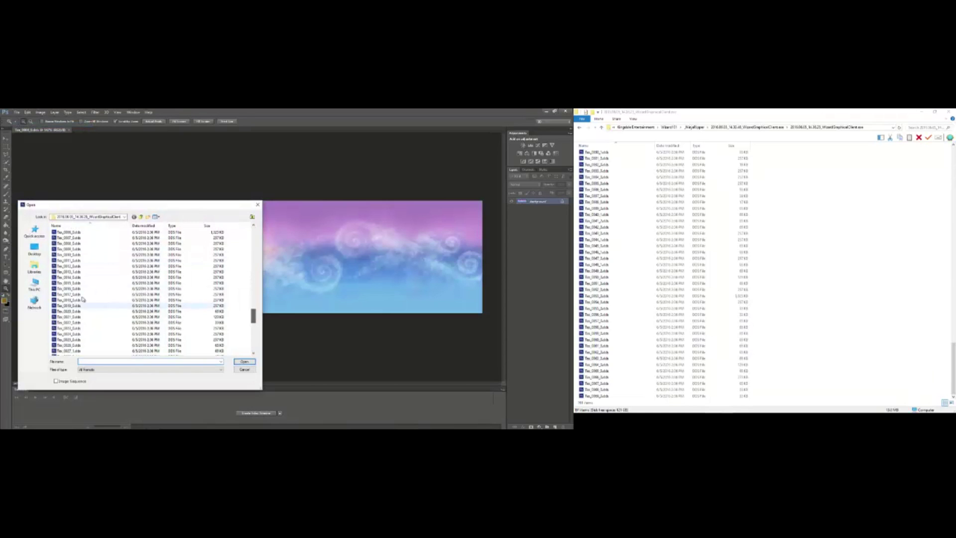
double_click(69, 295)
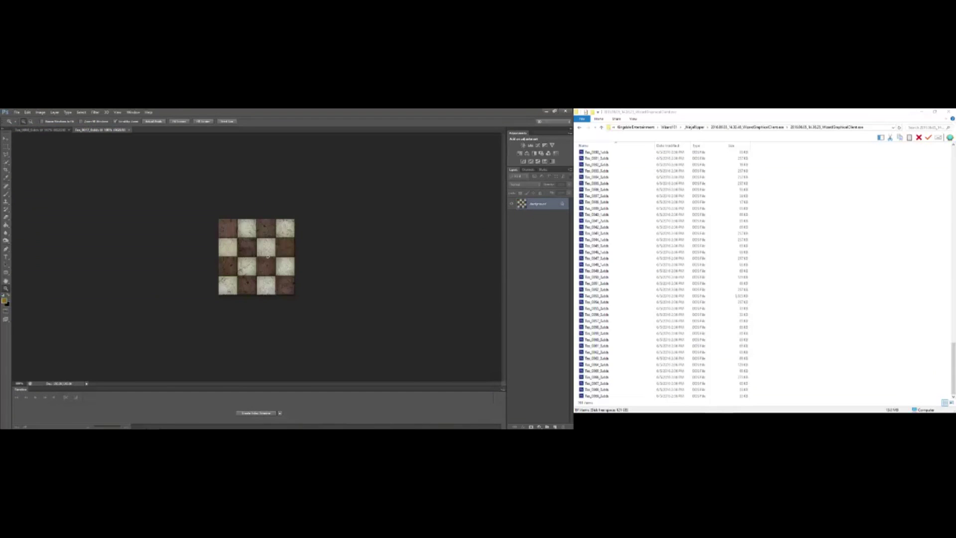
mouse_move(268, 257)
left_mouse_down()
mouse_move(277, 247)
mouse_move(264, 252)
mouse_move(268, 273)
left_mouse_up()
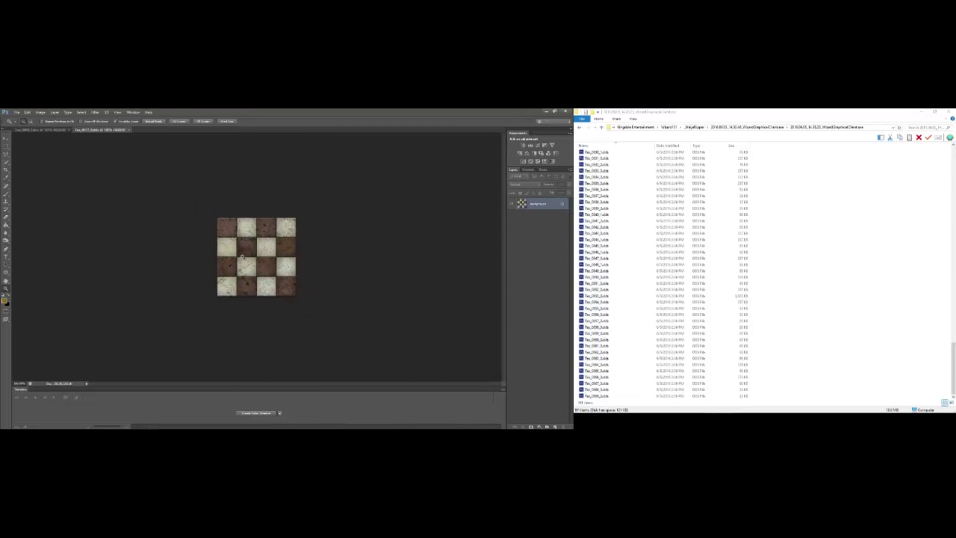
scroll(242, 257, "up", 2, "alt")
scroll(259, 261, "down", 2, "alt")
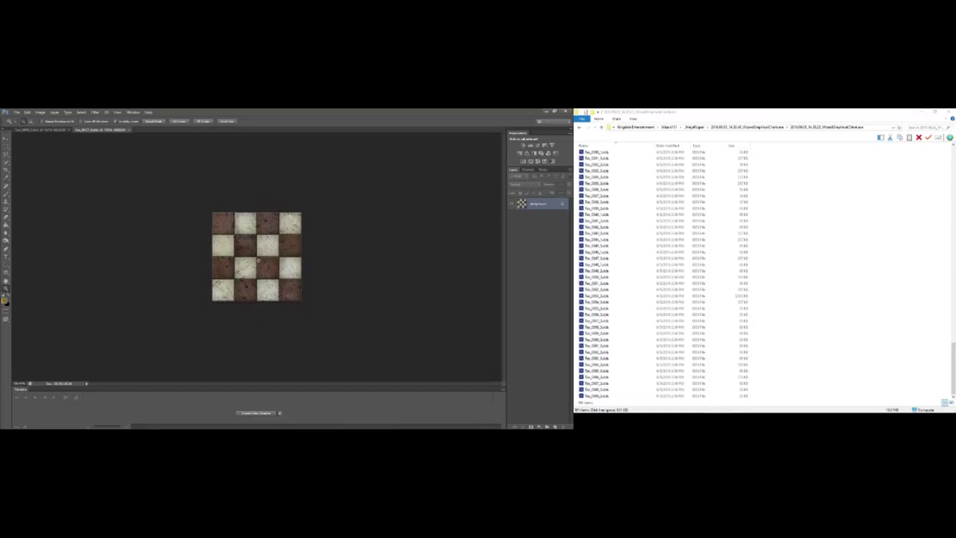
scroll(268, 255, "up", 1, "alt")
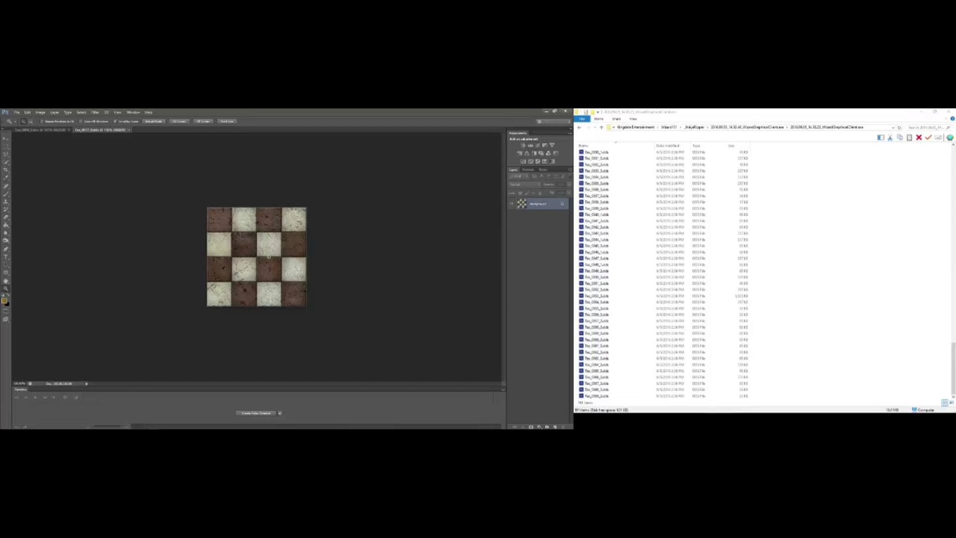
- Open one of the textures further down the ripped-files list, examine it enlarged and close it
left_click(16, 112)
left_click(25, 124)
left_click_drag(253, 233, 254, 332)
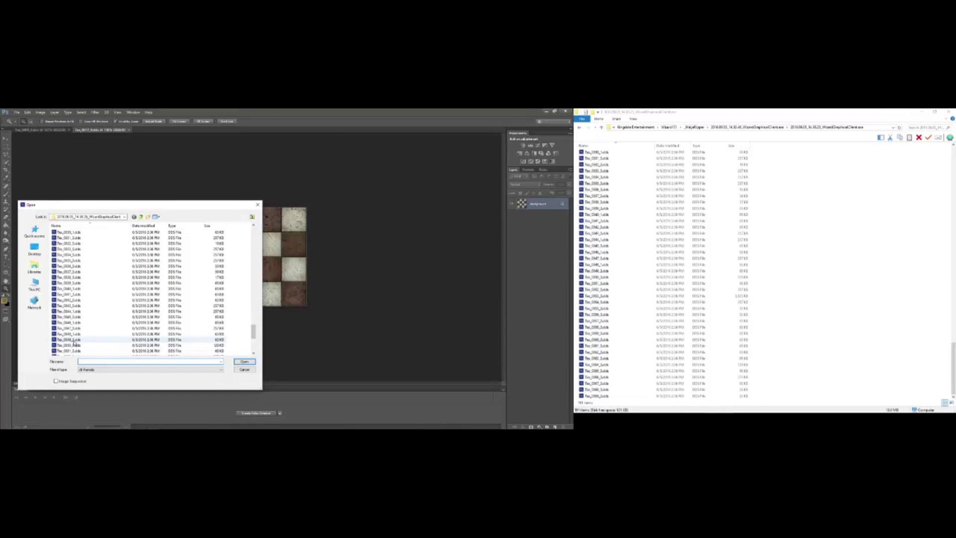
double_click(117, 341)
left_click(268, 263)
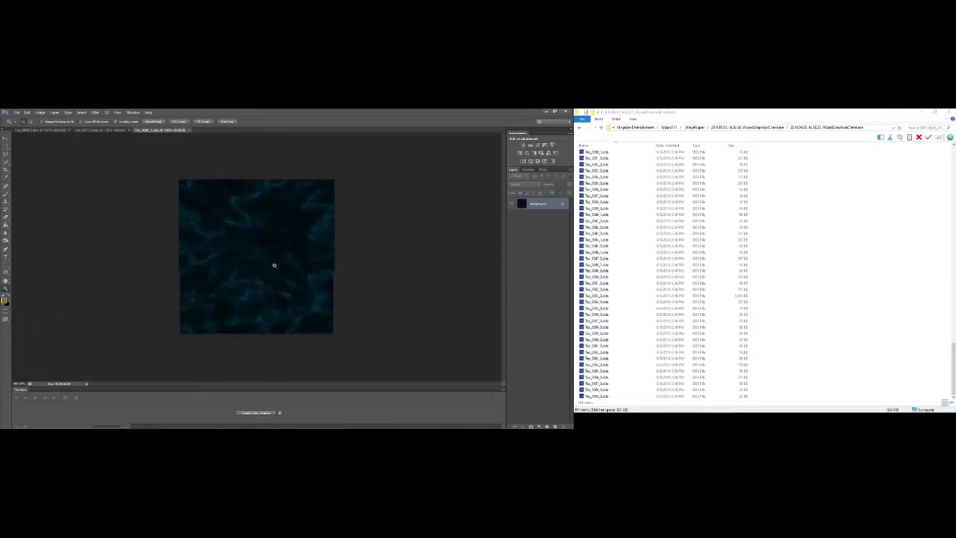
left_click(190, 130)
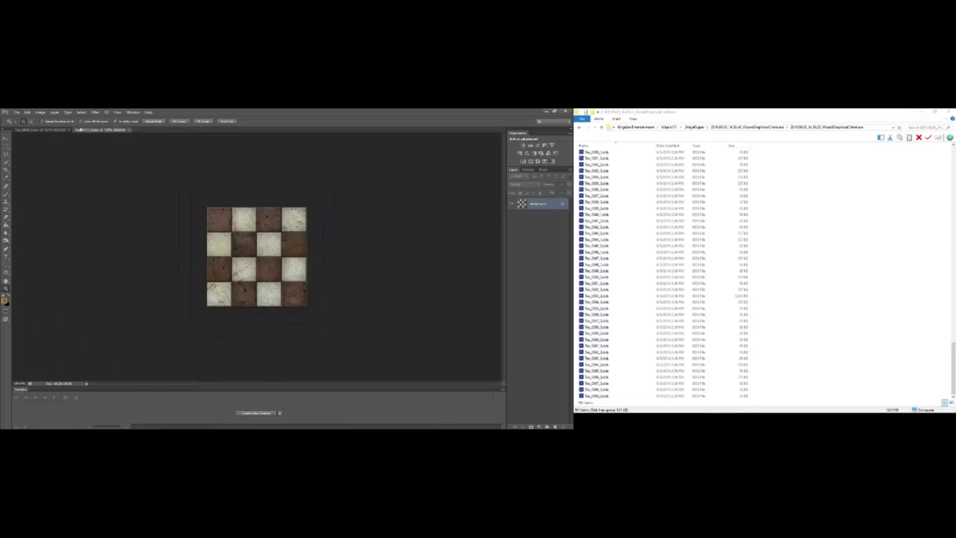
left_click(16, 112)
left_click(22, 125)
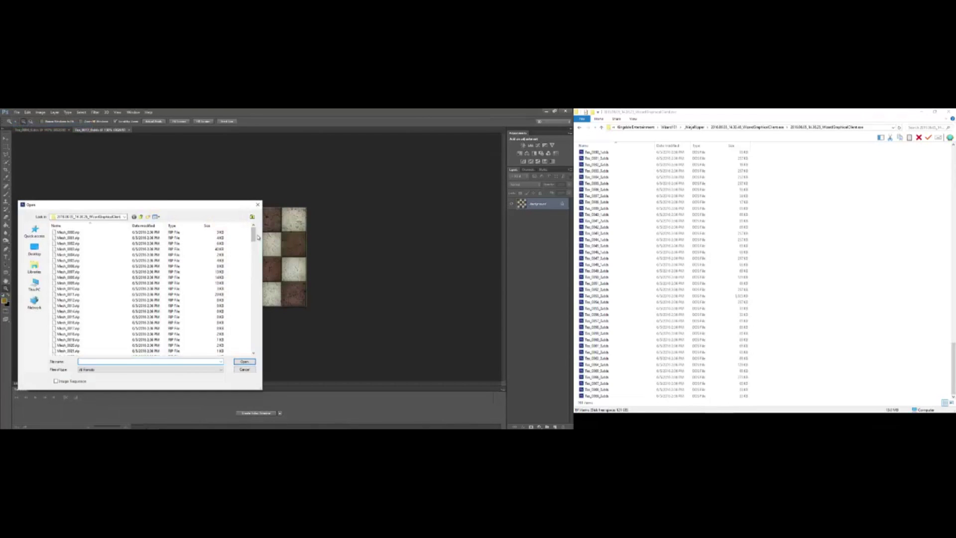
left_click(250, 368)
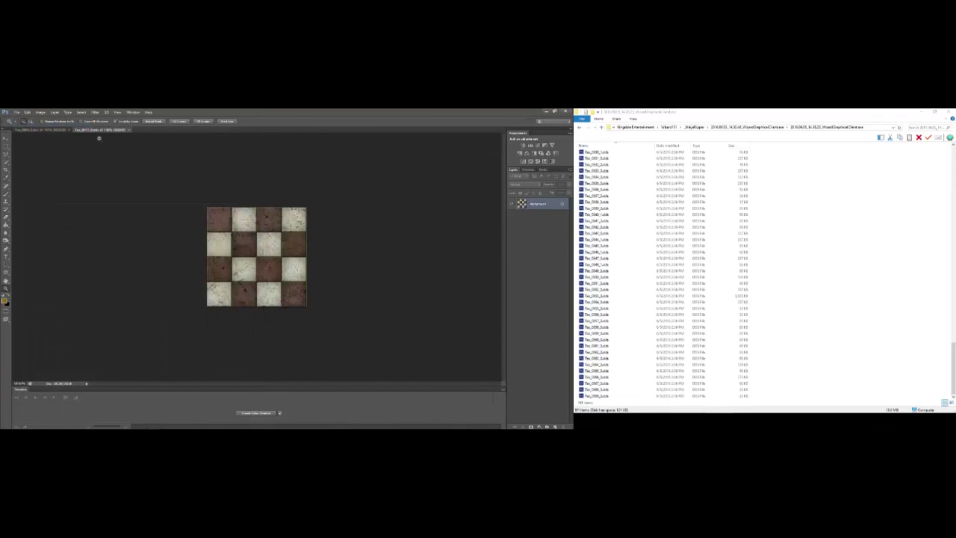
- Compare the open sky texture with the checkered tile texture and examine the tiles at a larger zoom
left_click(45, 131)
left_click(111, 130)
left_click(288, 262)
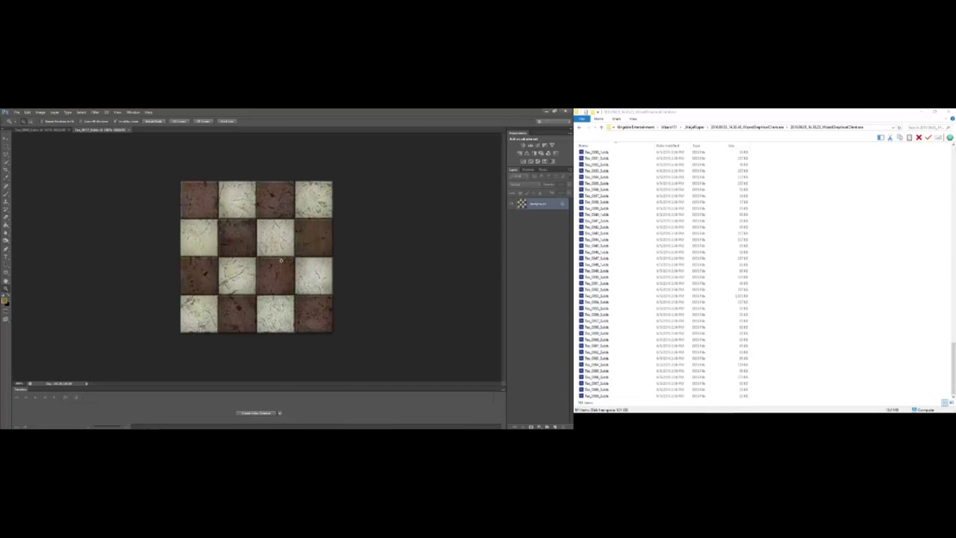
- Launch 3ds Max 2016 and look through the ripped mesh files in the session folder while it loads
left_click(7, 424)
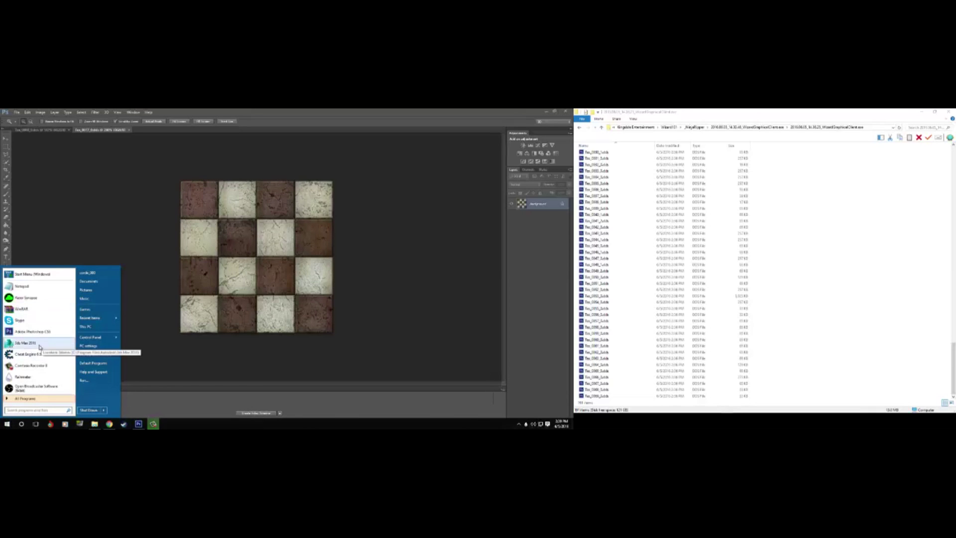
left_click(270, 114)
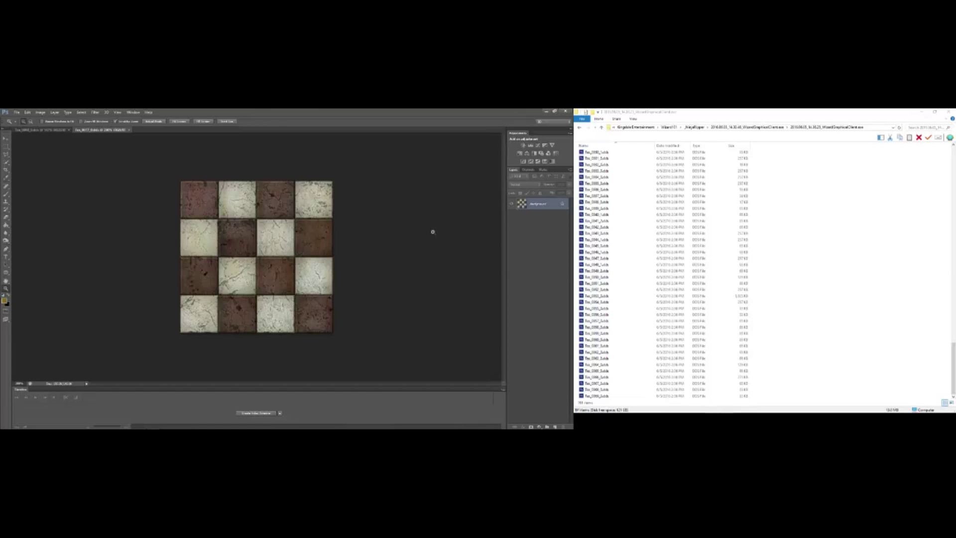
scroll(828, 264, "up", 20)
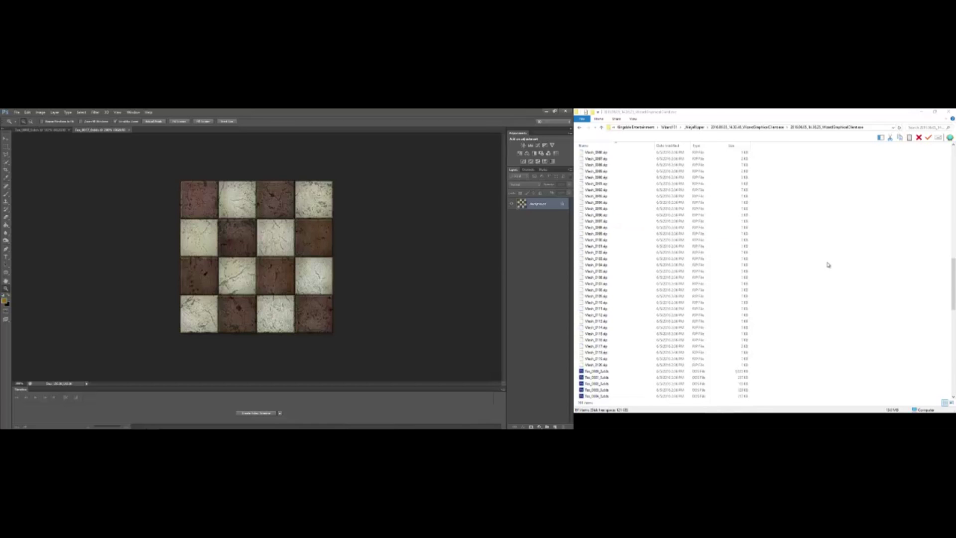
scroll(828, 265, "up", 11)
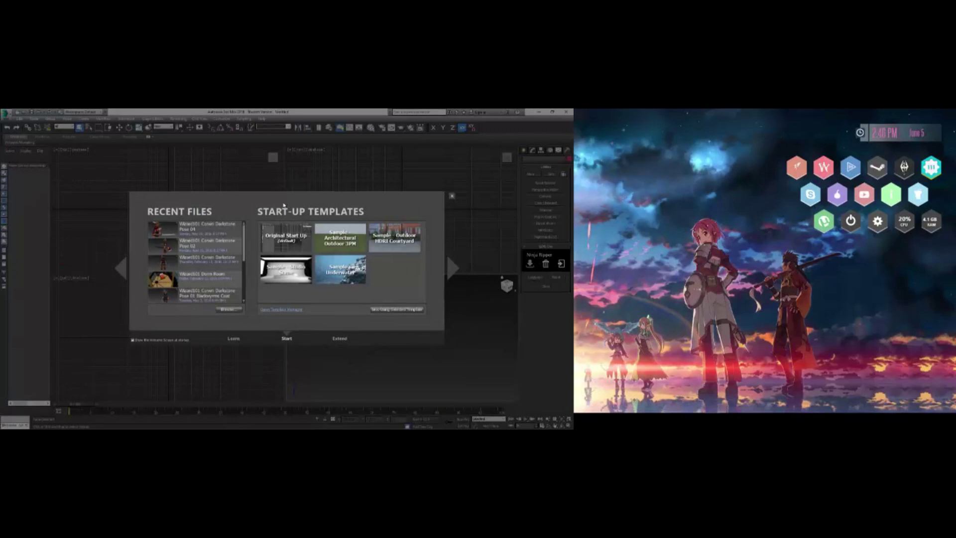
- Start a new 3ds Max scene from the Original Start Up template and enlarge the Perspective viewport
left_click(280, 244)
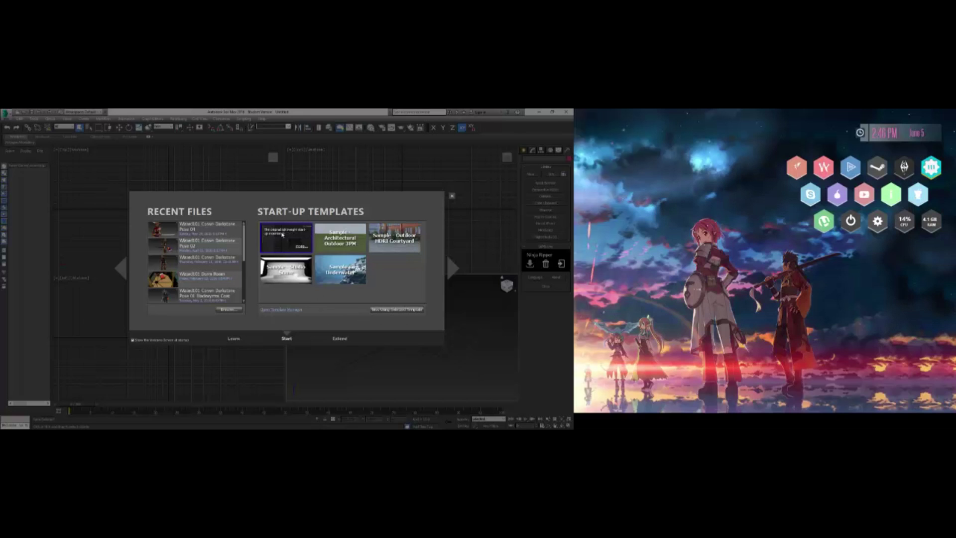
left_click(397, 309)
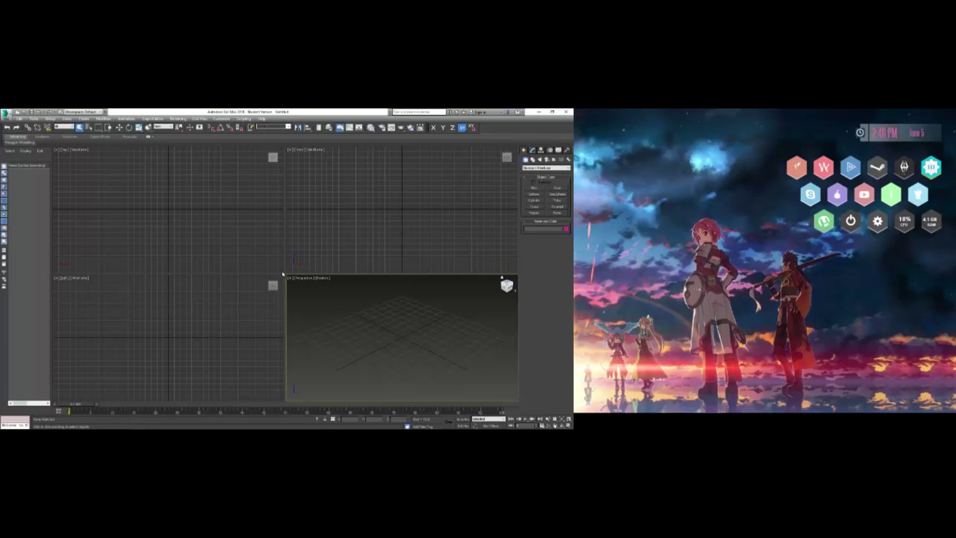
left_click_drag(202, 230, 215, 232)
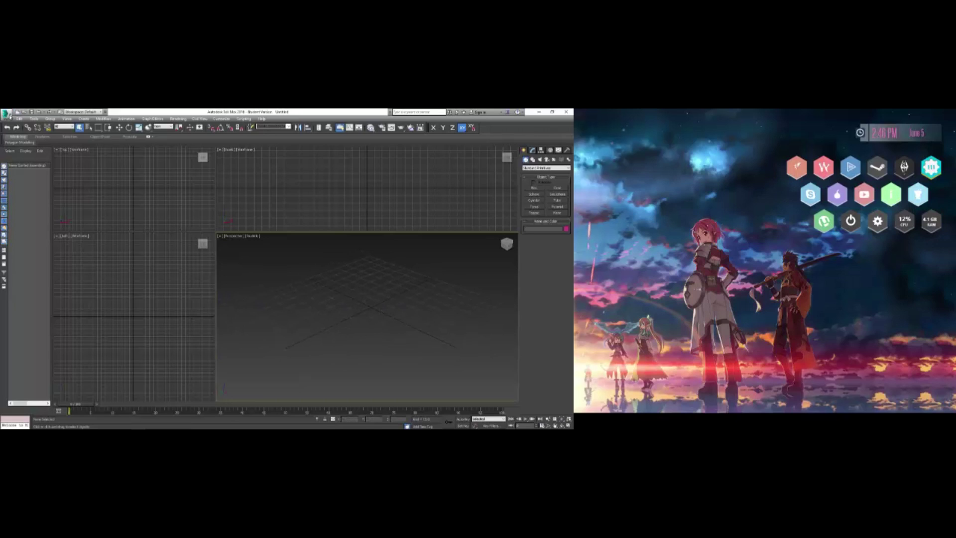
- Use the Run Script command to bring up the Ninja Ripper importer utility
left_click(8, 116)
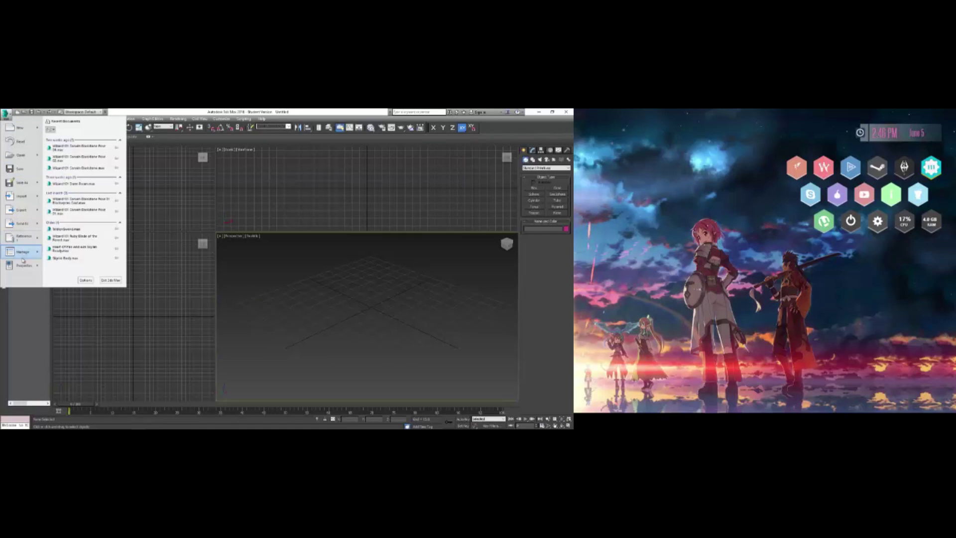
left_click(264, 112)
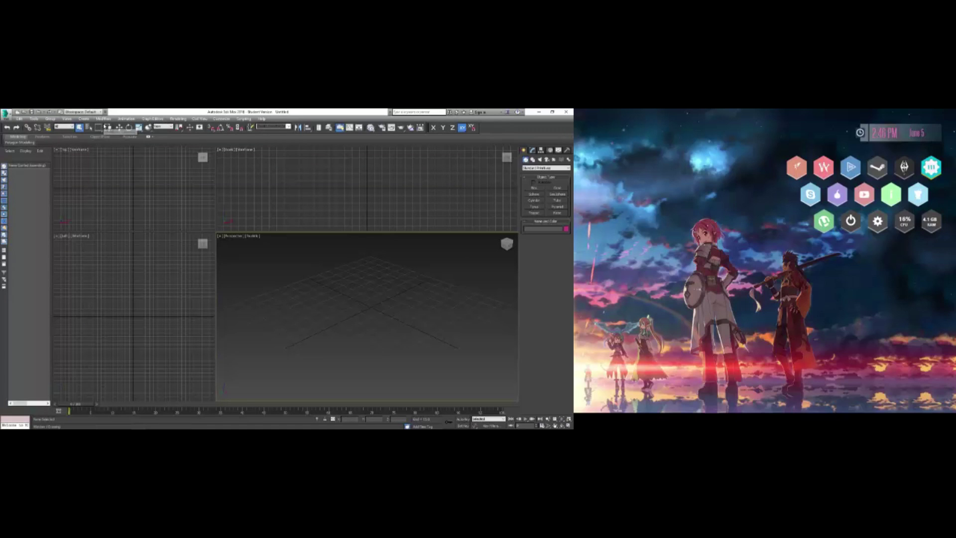
left_click(244, 119)
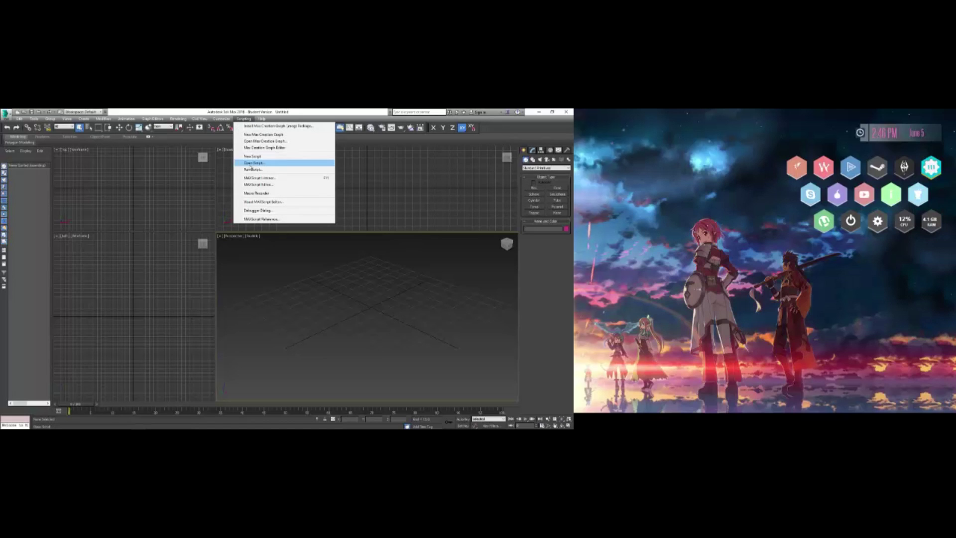
left_click(258, 171)
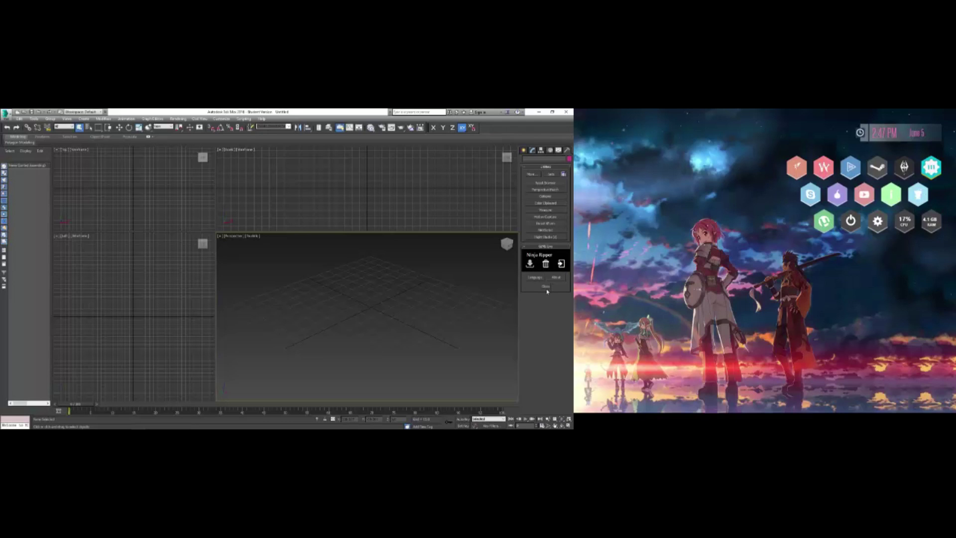
left_click(534, 246)
left_click(525, 247)
left_click(546, 264)
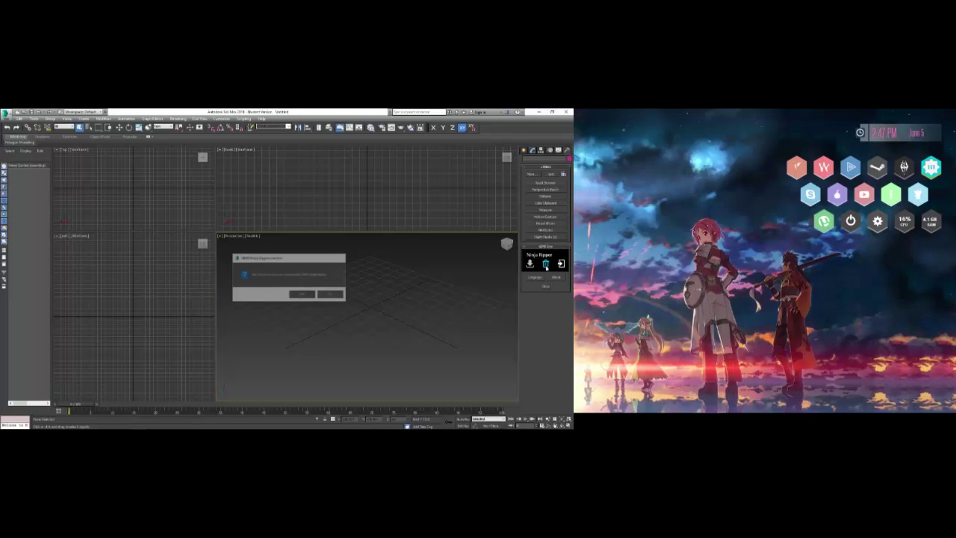
left_click(332, 295)
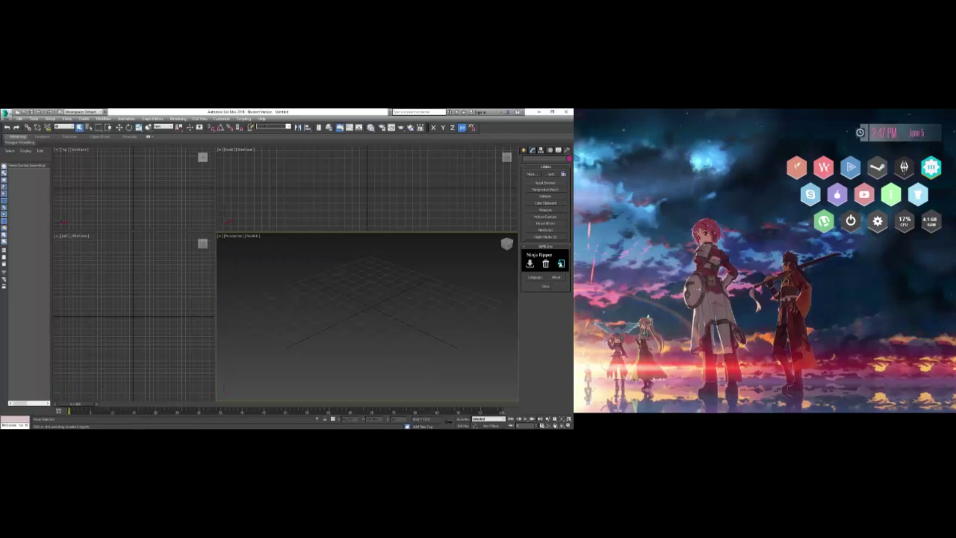
- Open the Ninja Ripper importer and import the mesh file at its preset path
left_click(562, 264)
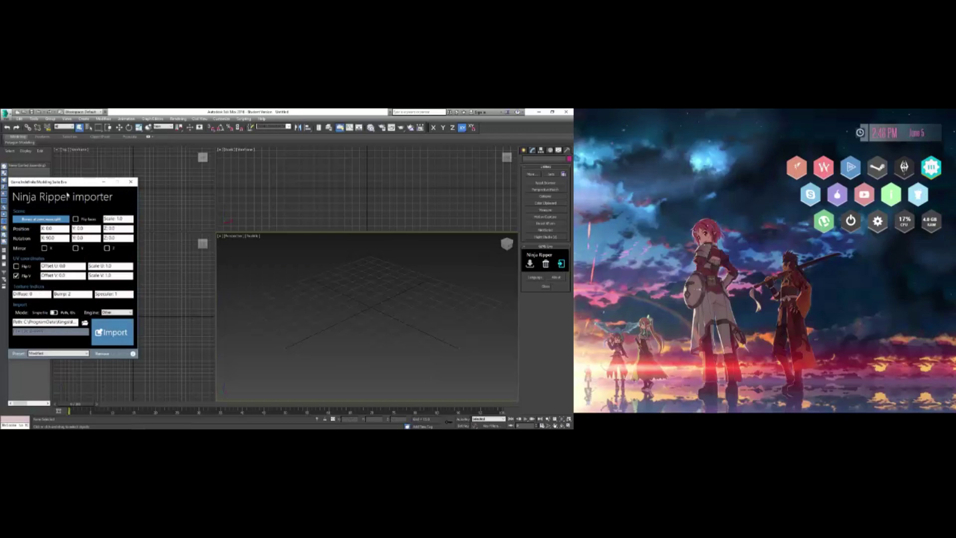
left_click_drag(60, 185, 85, 190)
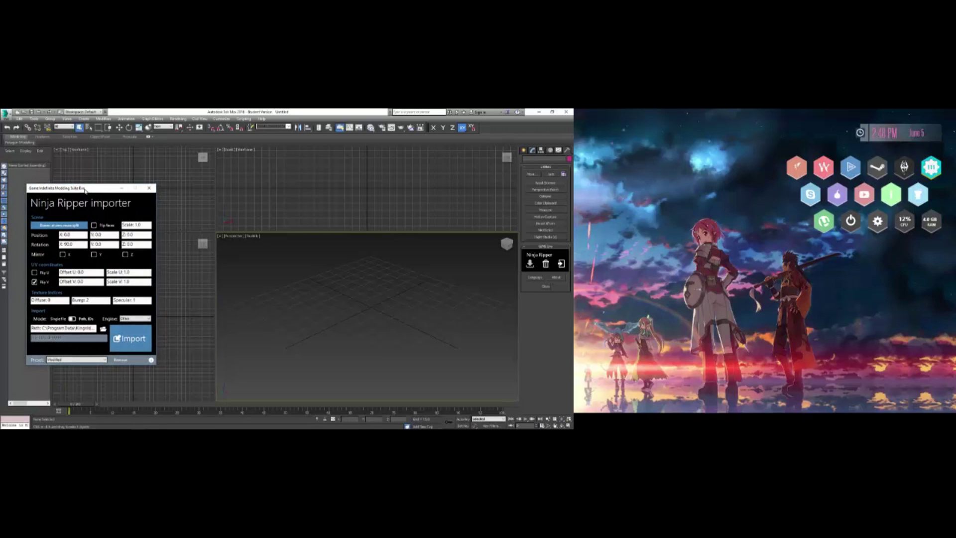
left_click(130, 339)
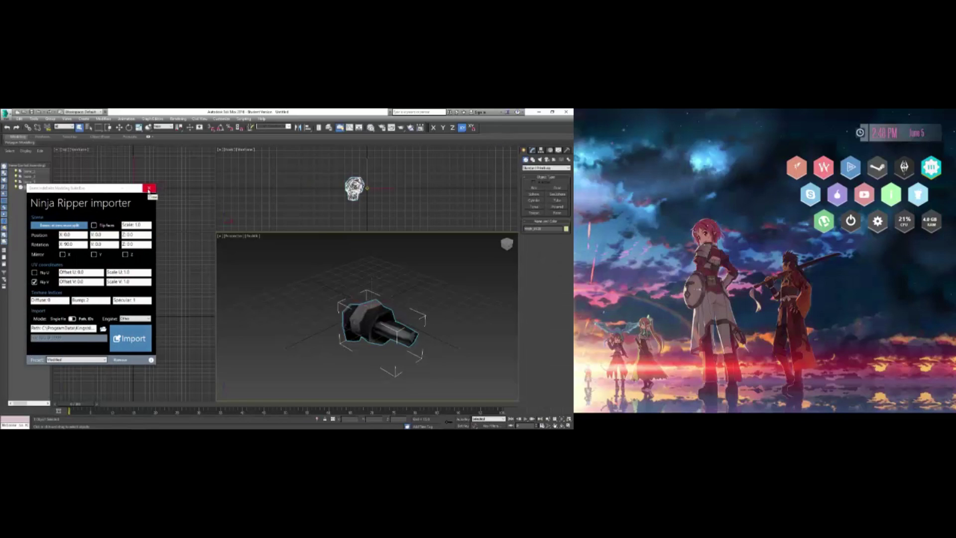
- Delete the imported mesh and its three leftover bones to empty the scene
middle_click_drag(368, 287, 369, 322)
key("Delete")
left_click_drag(48, 188, 84, 199)
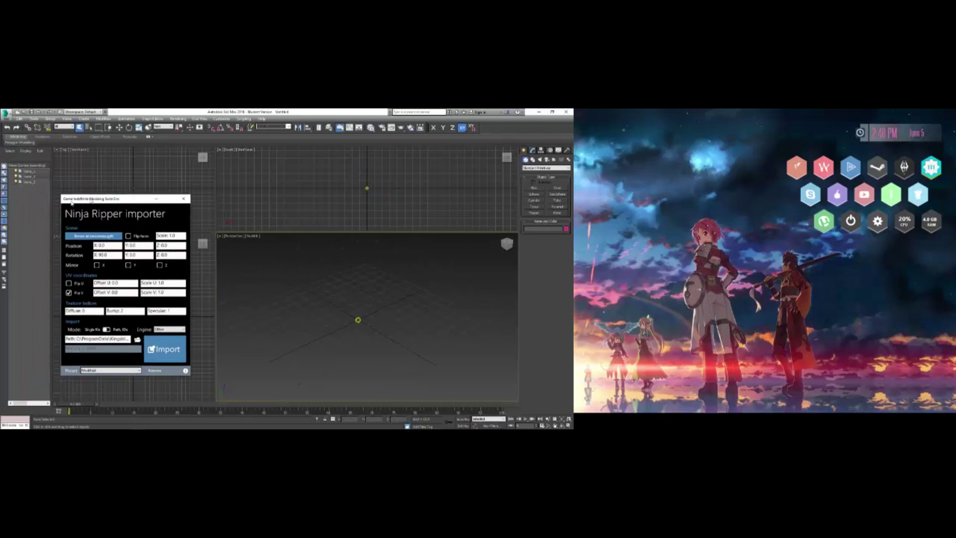
left_click(29, 171)
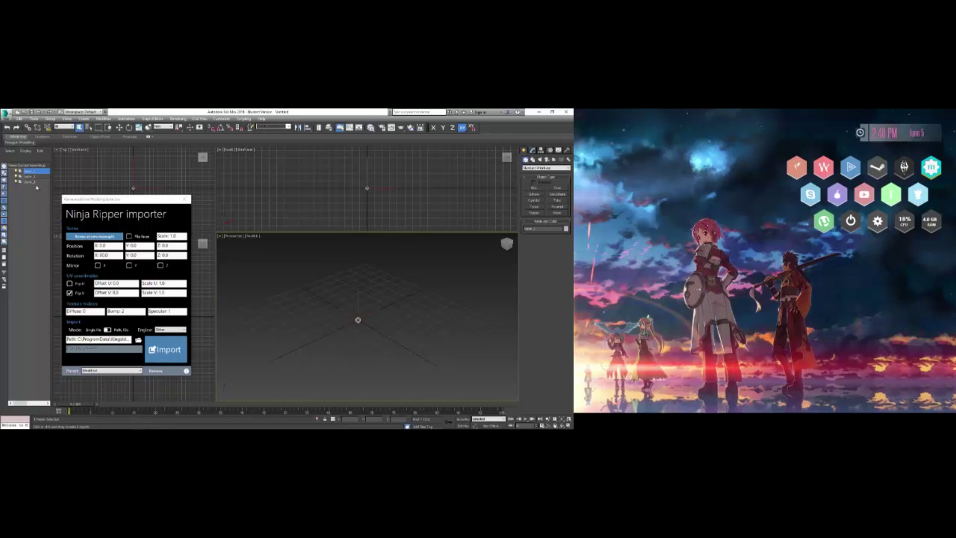
left_click(30, 182, "shift")
key("Delete")
left_click_drag(112, 205, 103, 203)
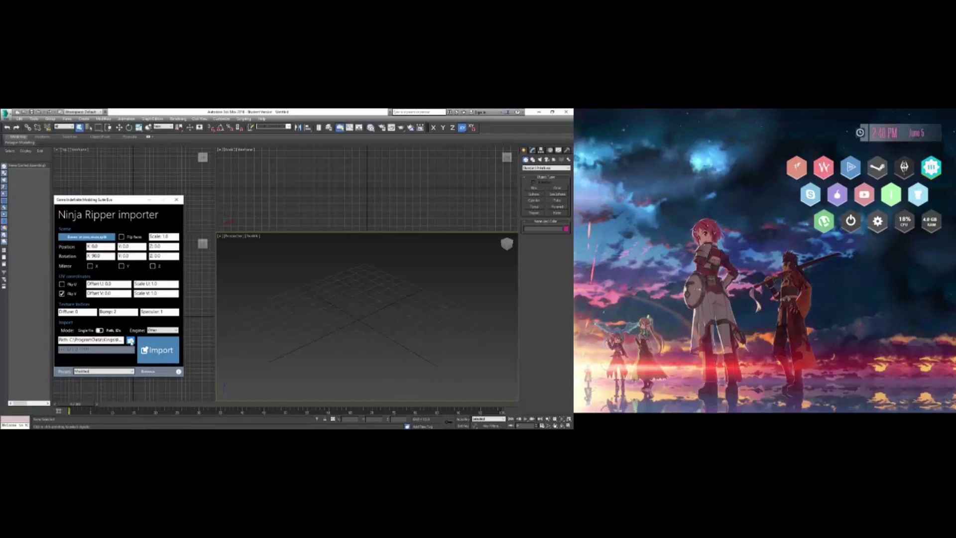
- Browse from the importer's path setting to the June 5 Wizard101 rip session folder inside _NinjaRipper
left_click(130, 340)
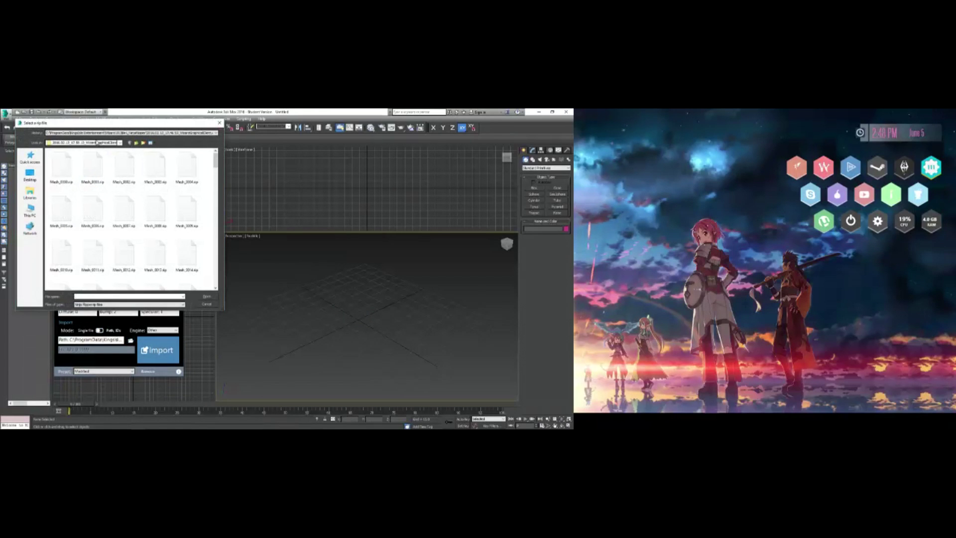
left_click(120, 143)
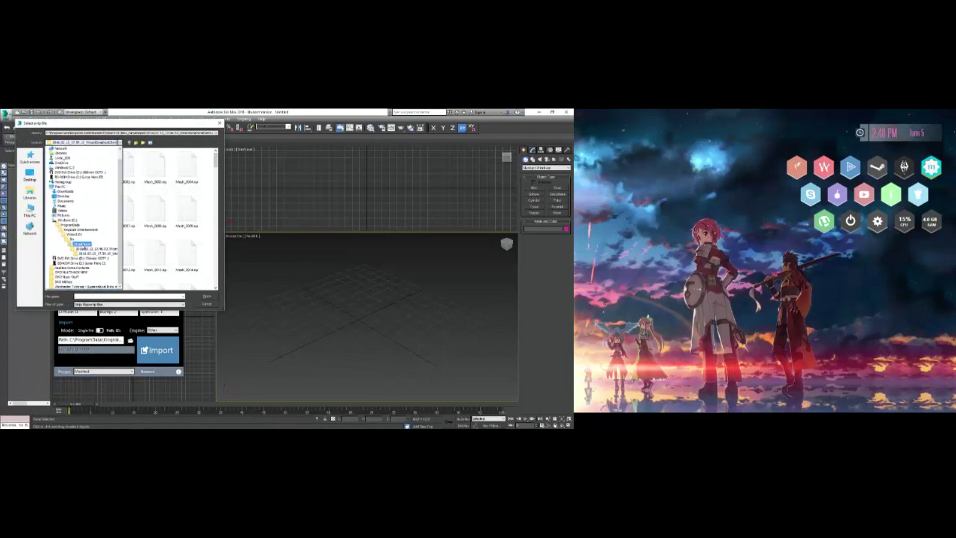
left_click(74, 235)
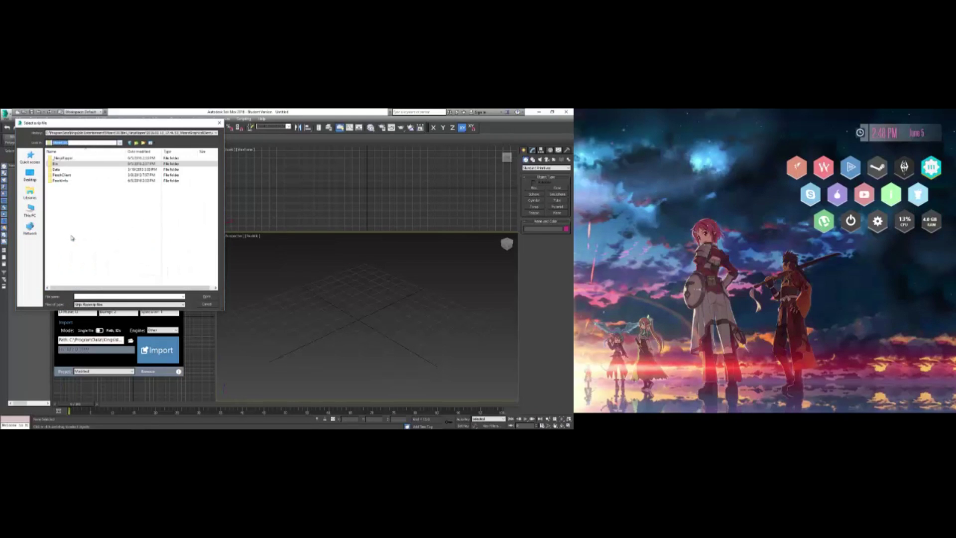
double_click(64, 158)
double_click(70, 163)
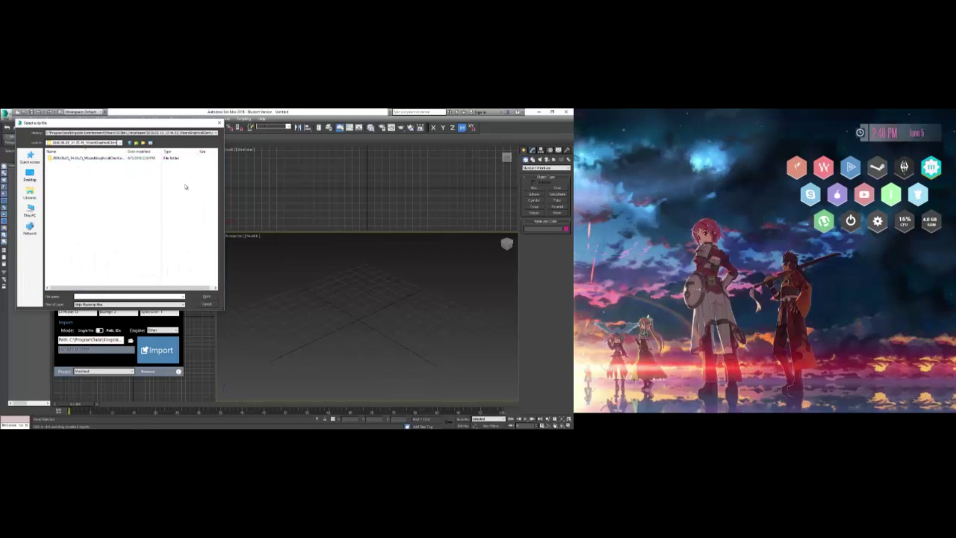
double_click(78, 159)
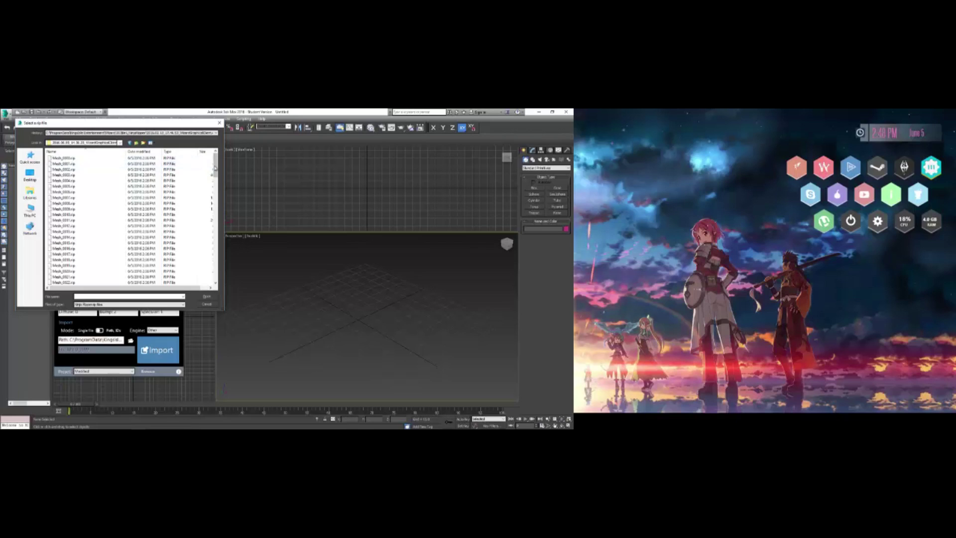
- Choose a single mesh file from the session folder and import it into the scene
left_click_drag(217, 189, 212, 152)
left_click(68, 158)
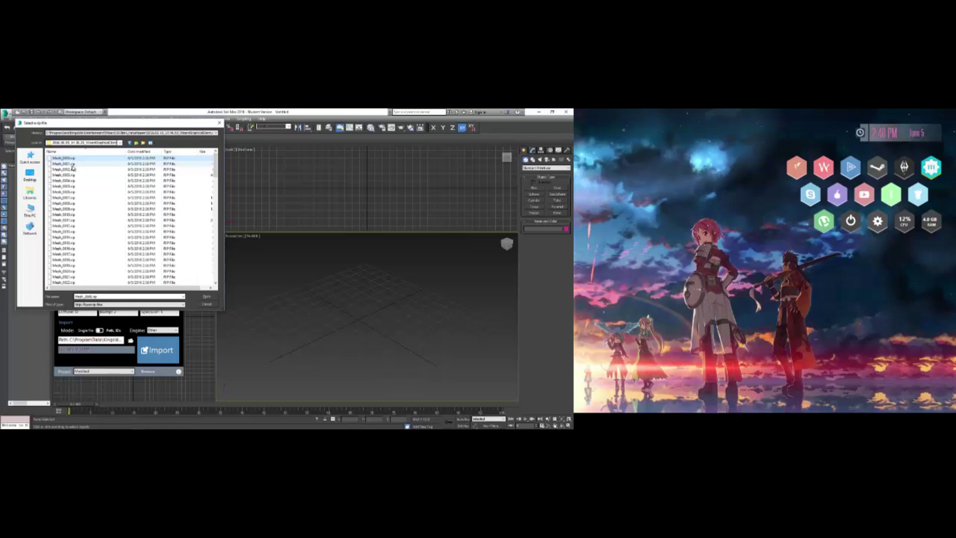
left_click(70, 174)
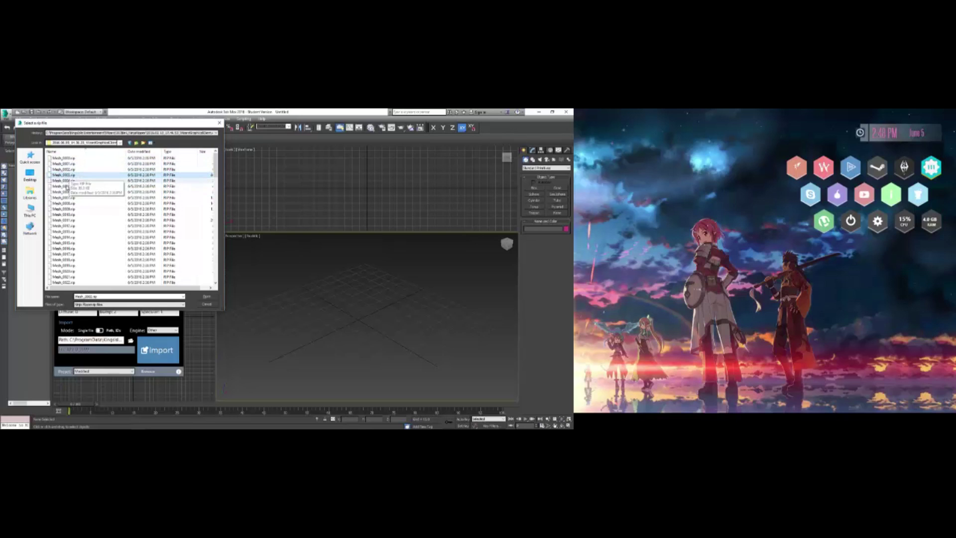
double_click(63, 259)
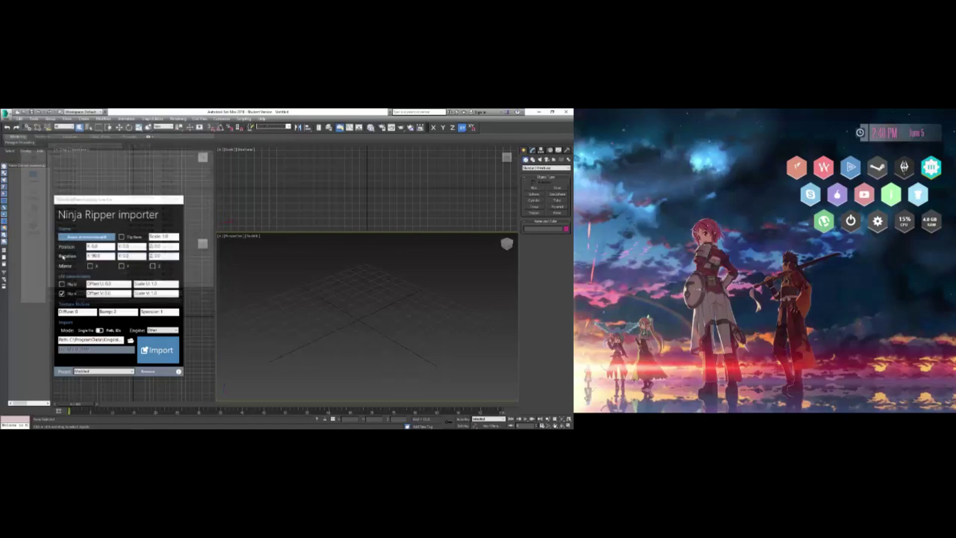
left_click(158, 350)
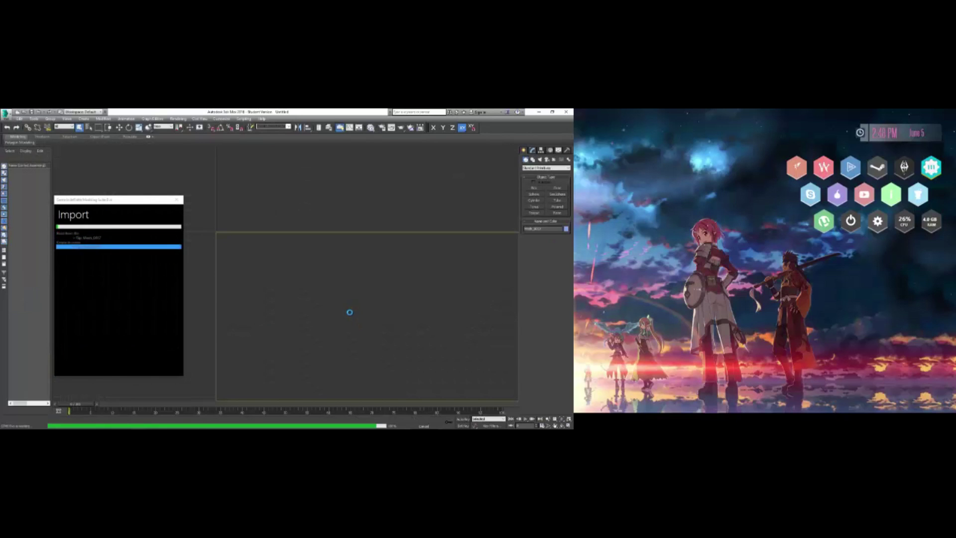
- Examine the imported bracket-shaped mesh from another side and delete it
scroll(392, 315, "down", 5)
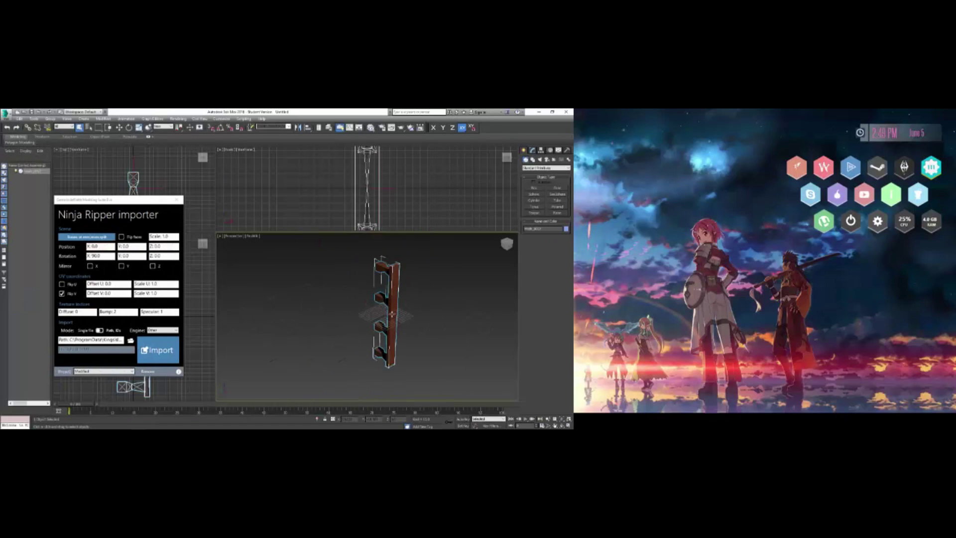
scroll(392, 324, "up", 2)
middle_click_drag(391, 329, 296, 343, "alt")
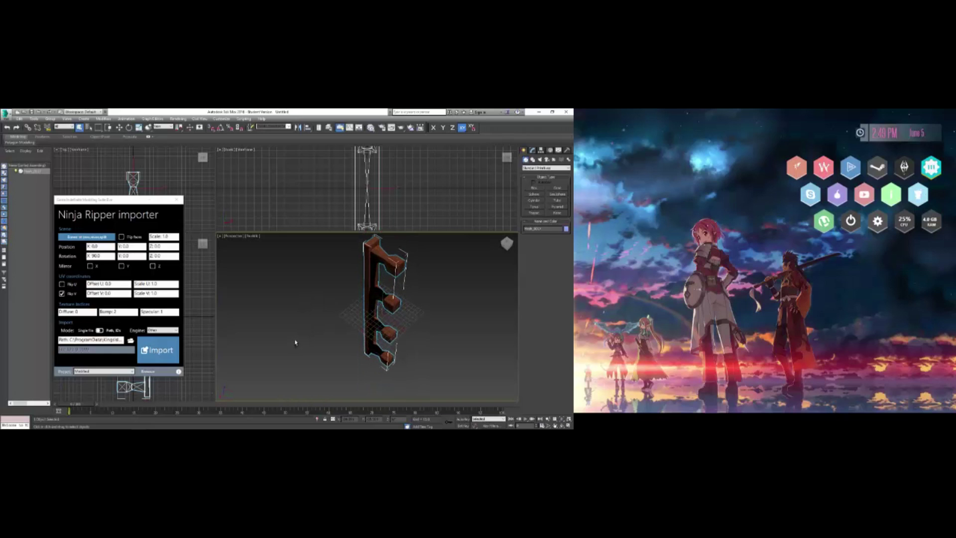
key("Delete")
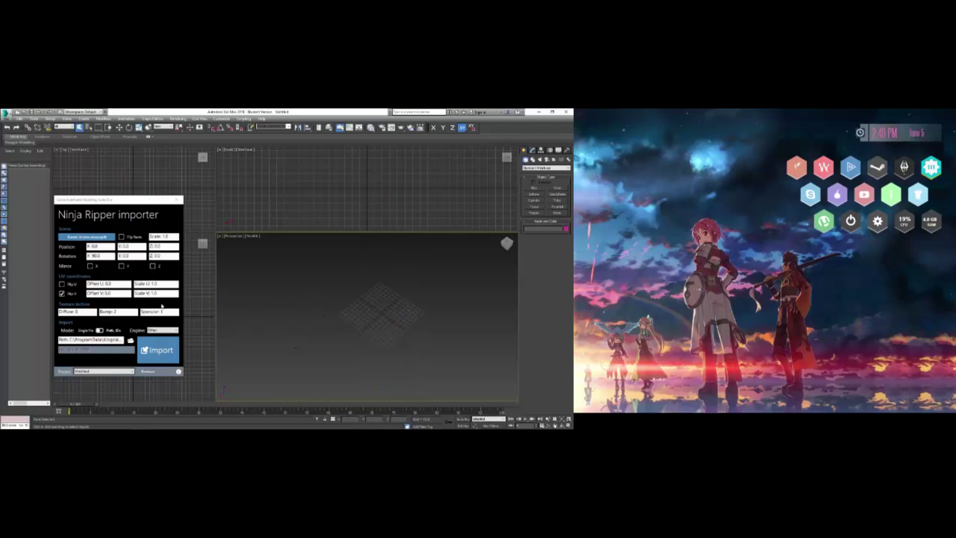
- Choose a different ripped mesh file from the session folder and import it
left_click(131, 340)
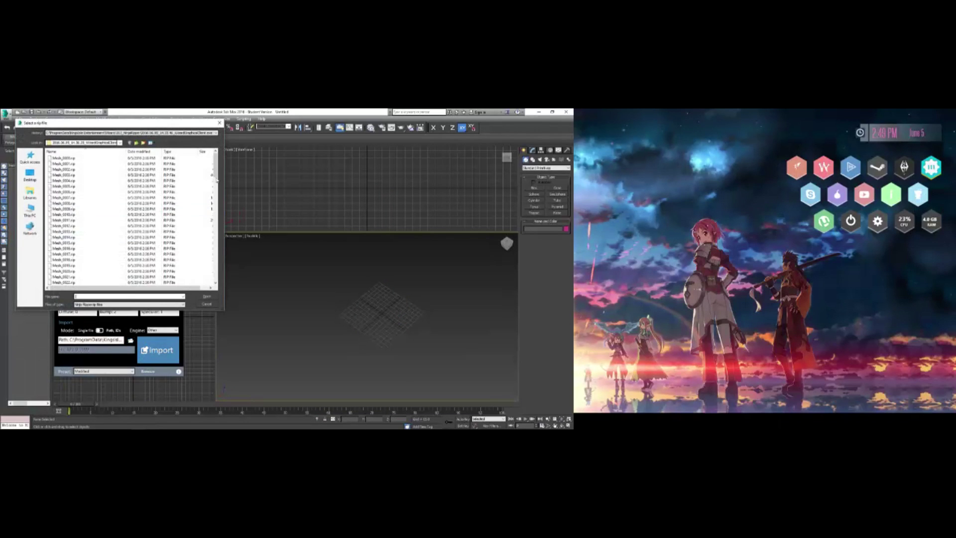
double_click(68, 244)
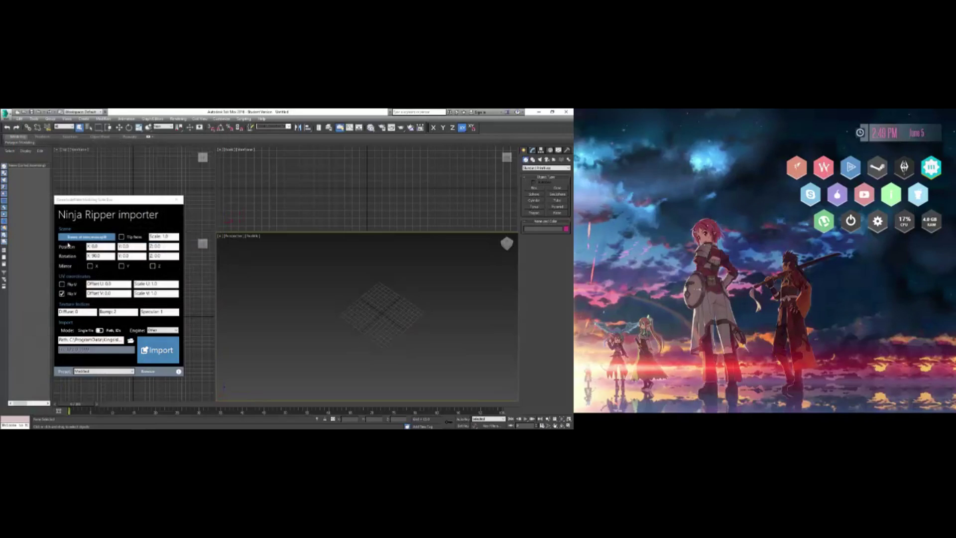
left_click(164, 352)
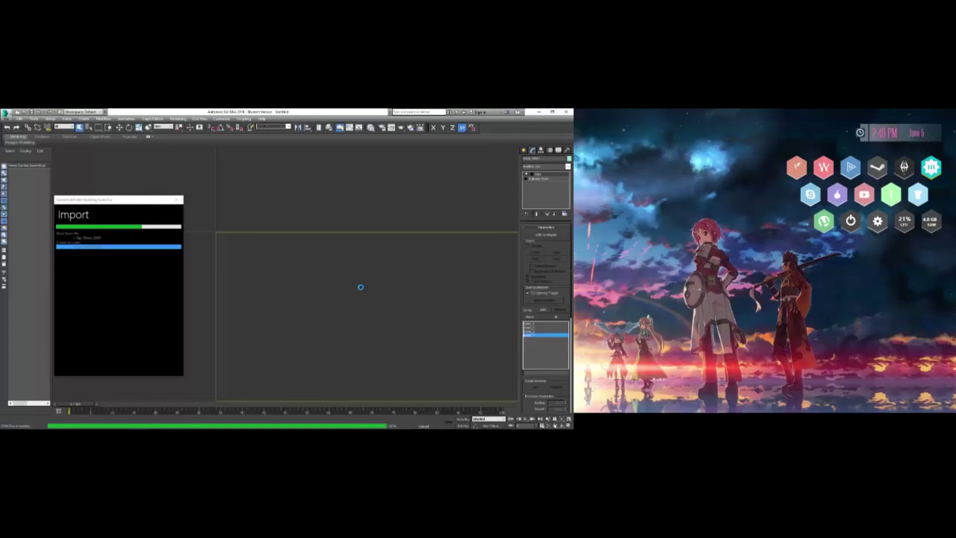
- Select the newly imported mesh together with its bones and examine it up close in the Perspective viewport
middle_click_drag(402, 332, 380, 266, "alt")
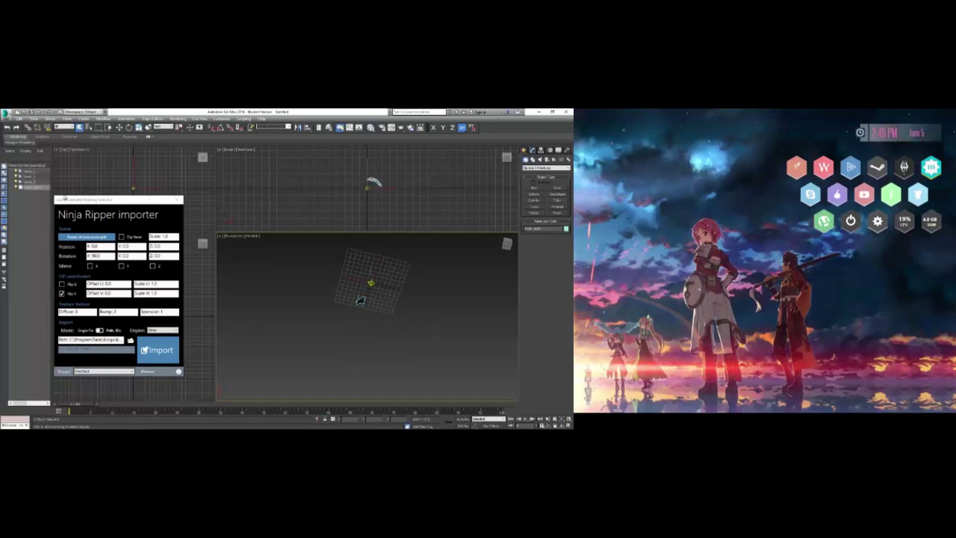
left_click(29, 172, "shift")
scroll(398, 315, "up", 8)
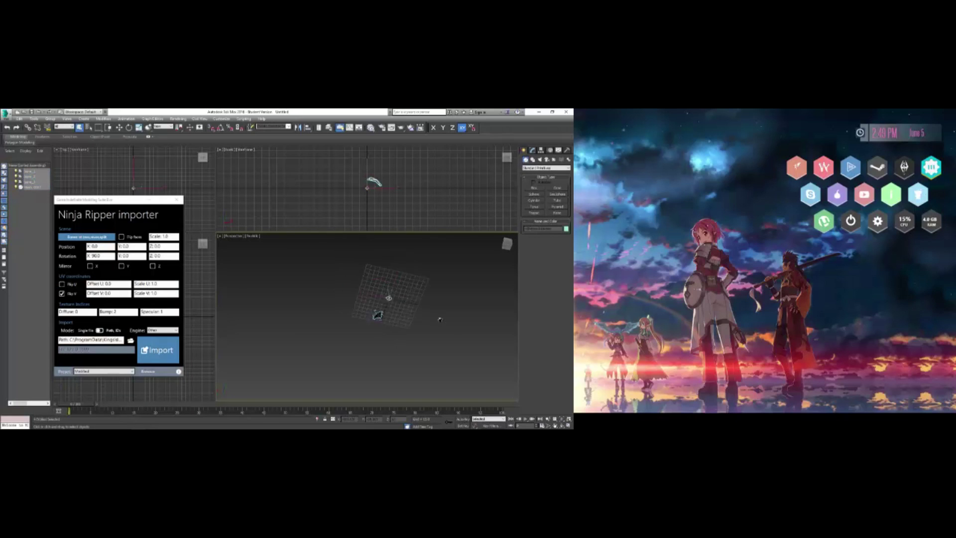
middle_click_drag(309, 296, 417, 353, "alt")
key("z")
scroll(396, 329, "down", 6)
scroll(384, 323, "up", 3)
middle_click_drag(382, 309, 382, 299)
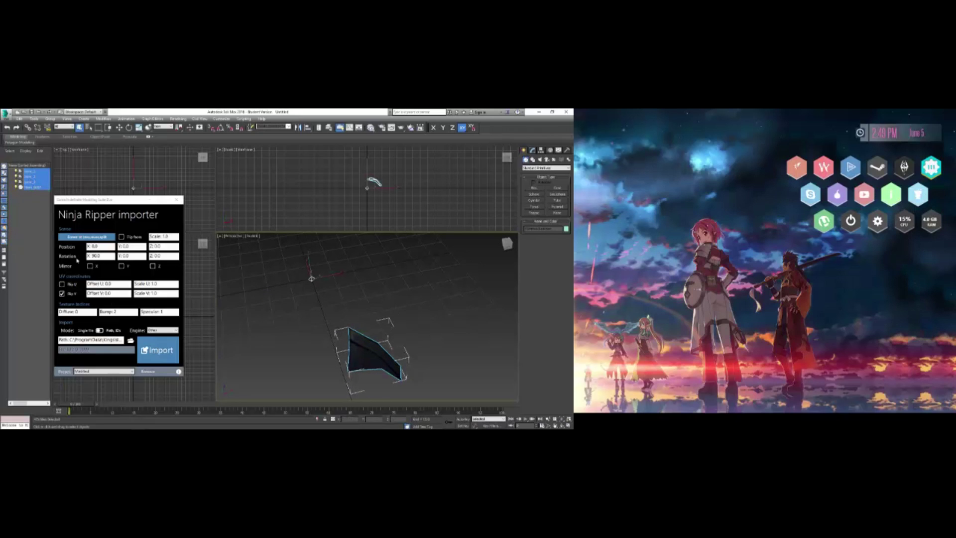
- Look further down the session's ripped mesh files for more pieces to import
left_click(131, 340)
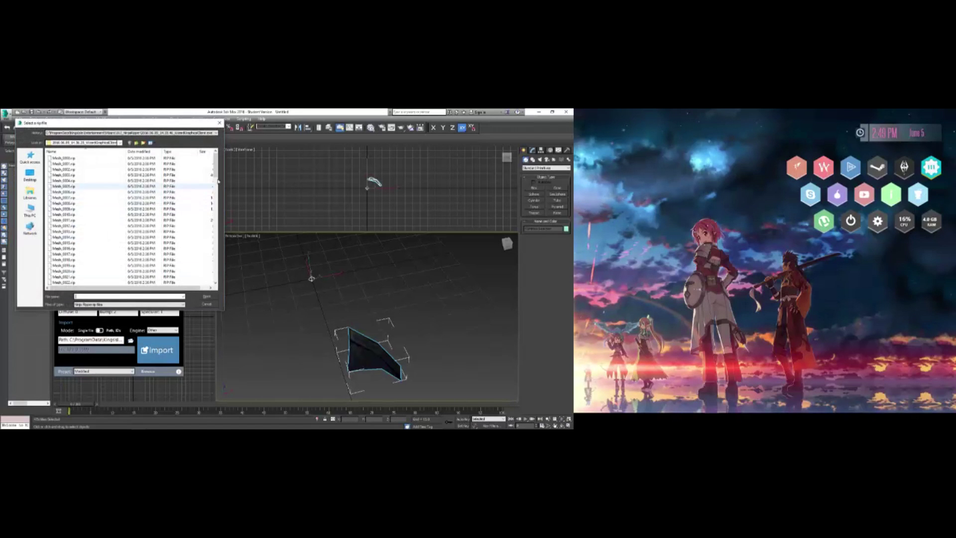
left_click_drag(216, 167, 216, 237)
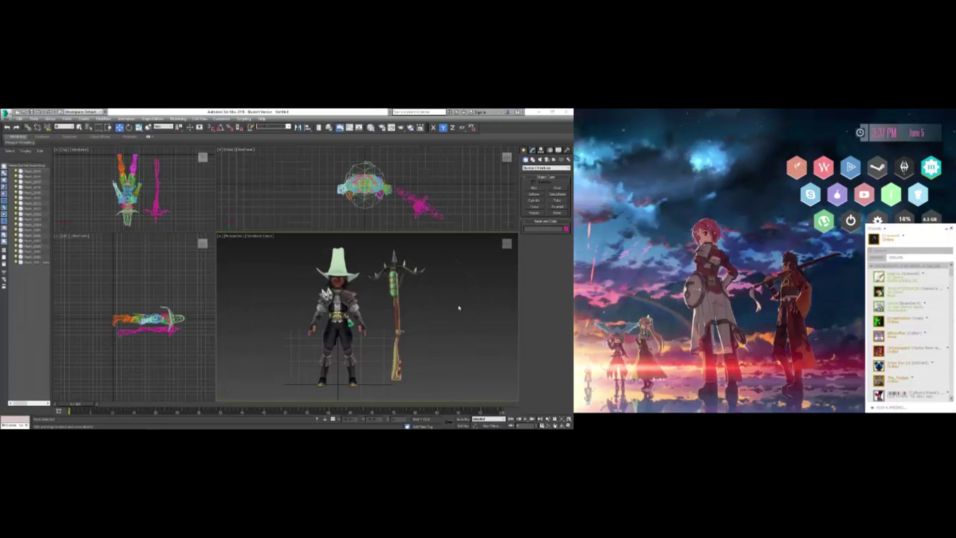
- Examine the assembled wizard character and staff, selecting the staff and several character meshes one at a time to identify each piece
middle_click_drag(457, 307, 455, 306)
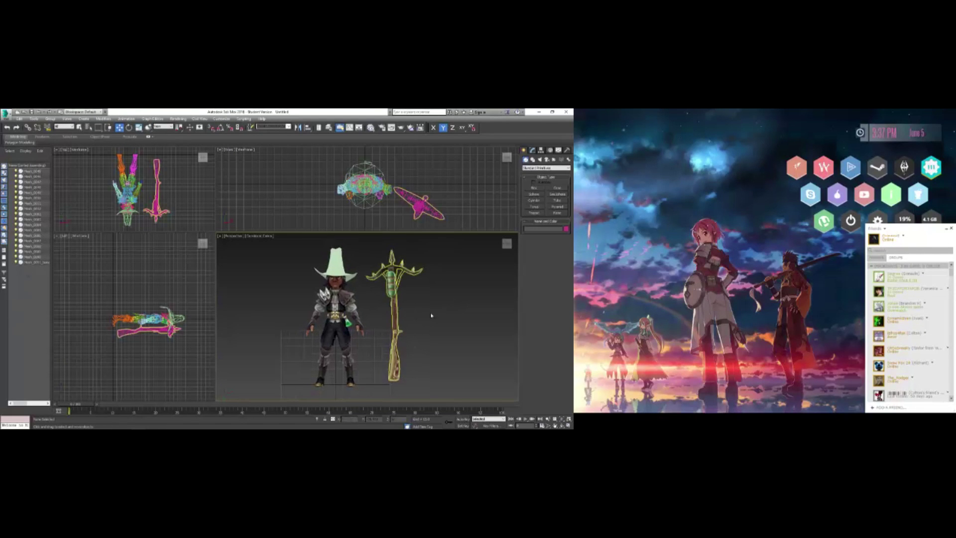
middle_click_drag(431, 315, 443, 314)
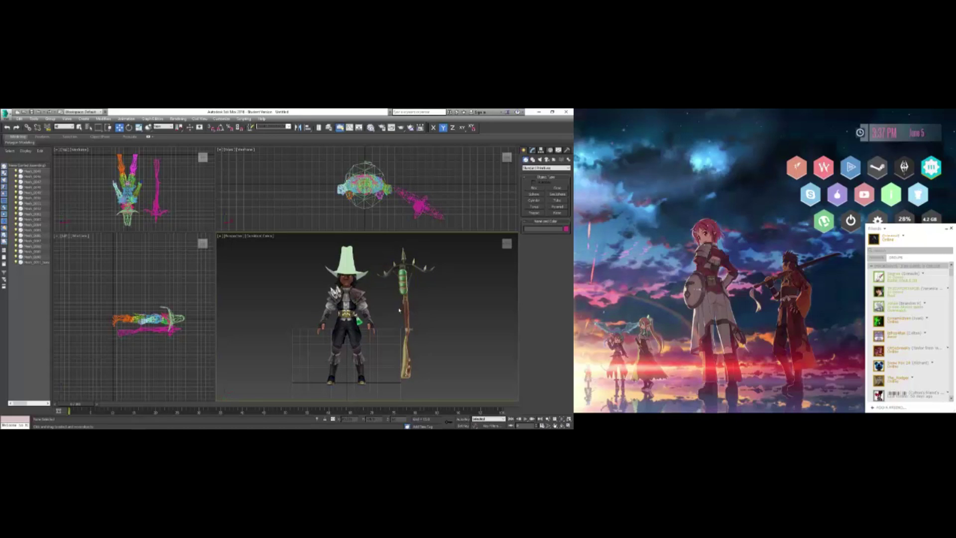
middle_click_drag(387, 304, 423, 312)
left_click(33, 172)
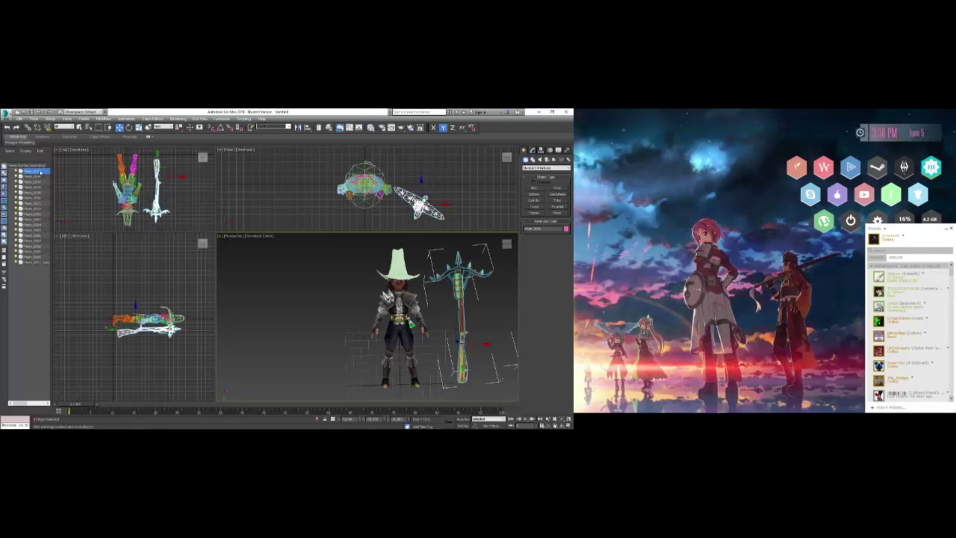
left_click(42, 177)
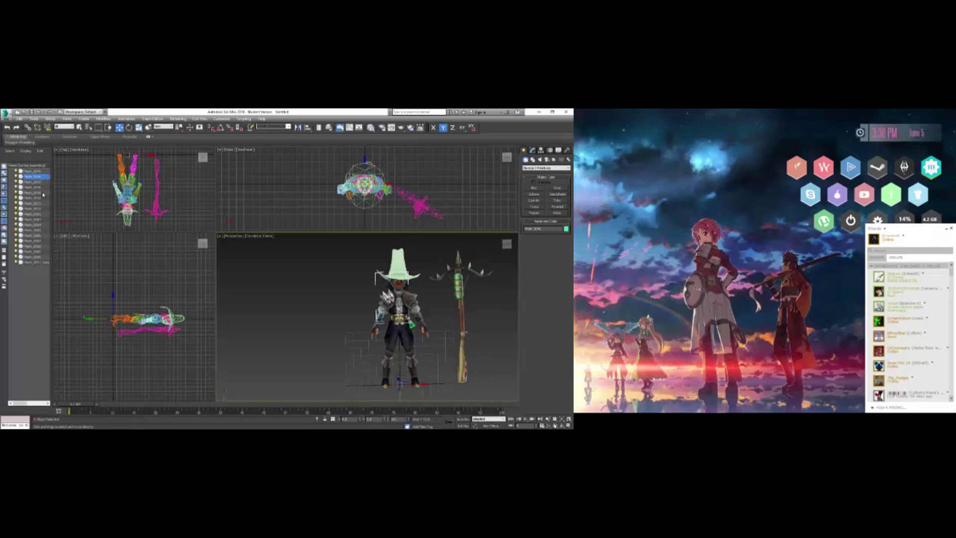
left_click(41, 199)
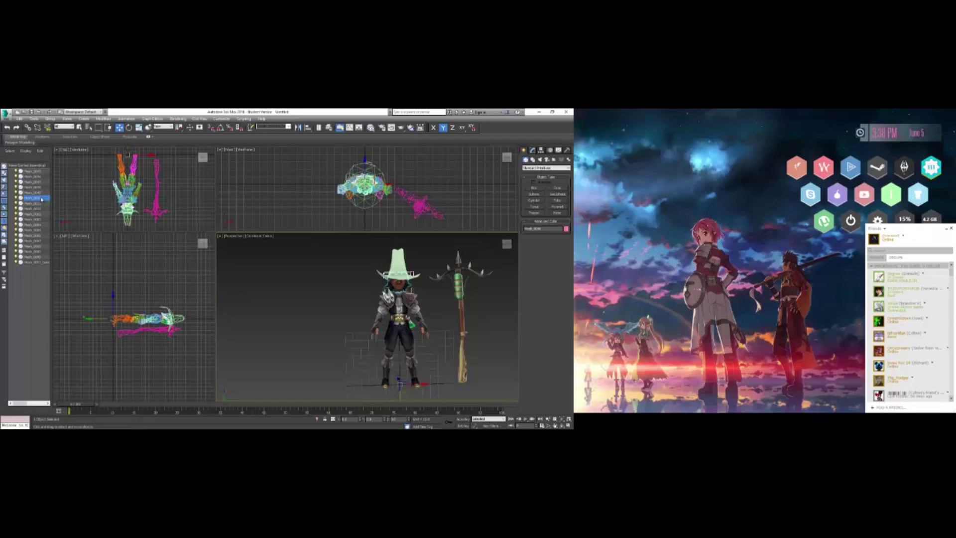
left_click(41, 193)
left_click(40, 187)
left_click(39, 182)
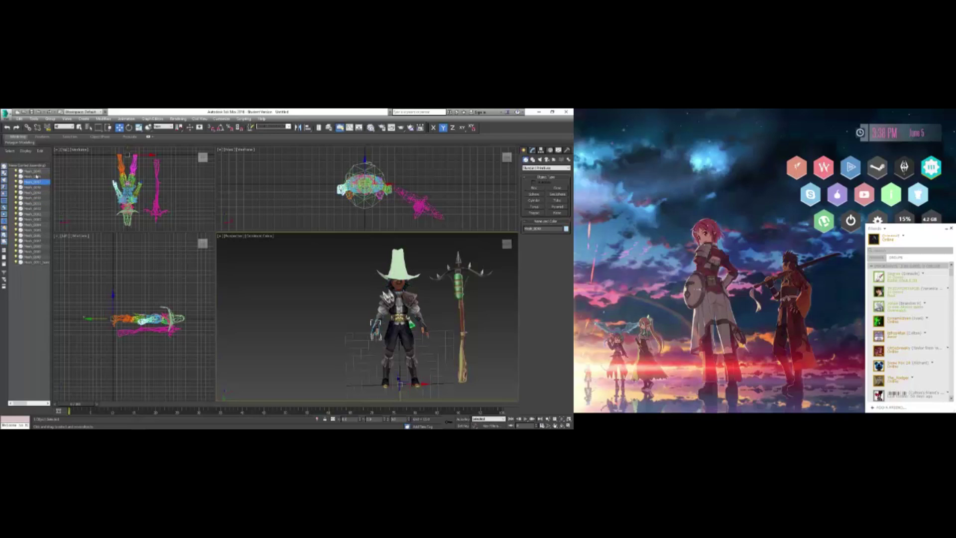
left_click(36, 177)
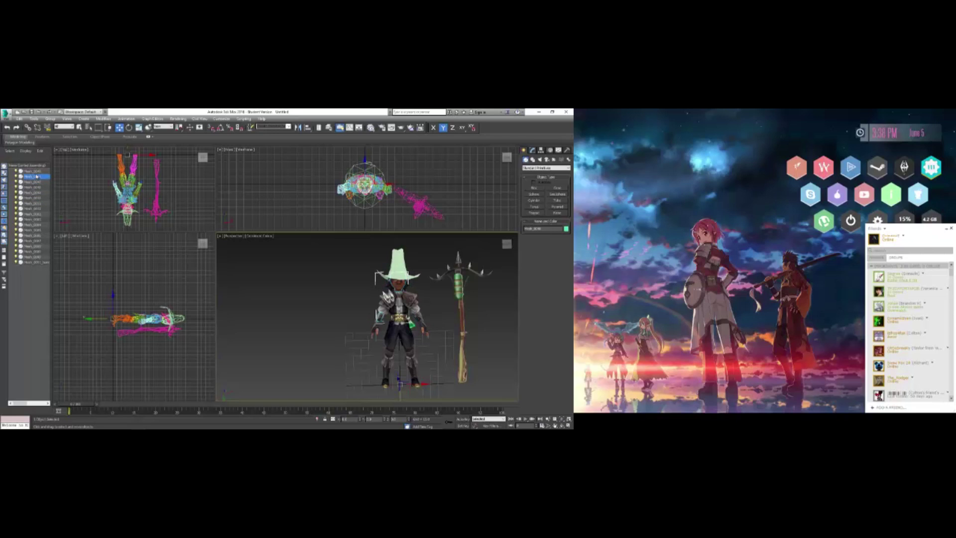
- Select the character meshes one at a time from the scene's object list to identify which body part each one is
left_click(43, 203)
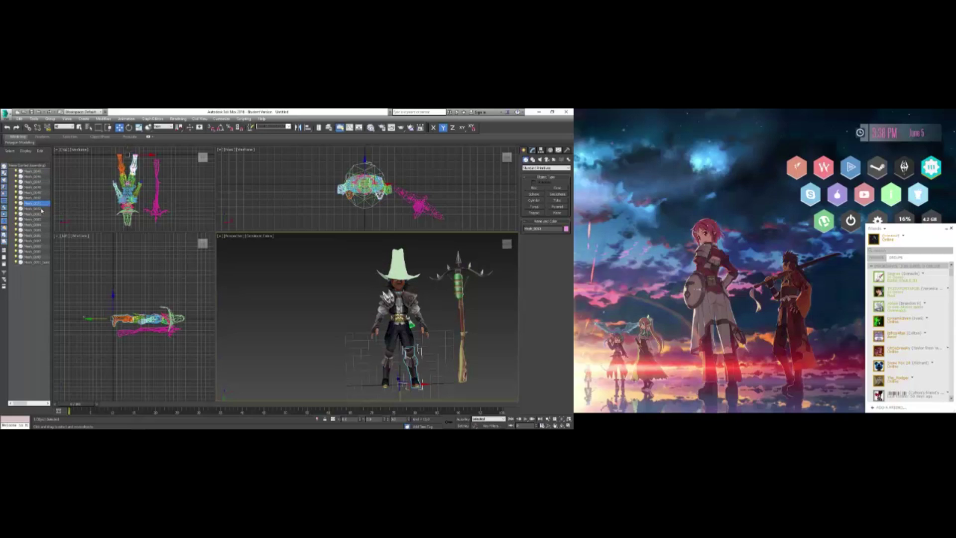
left_click(42, 209)
left_click(45, 214)
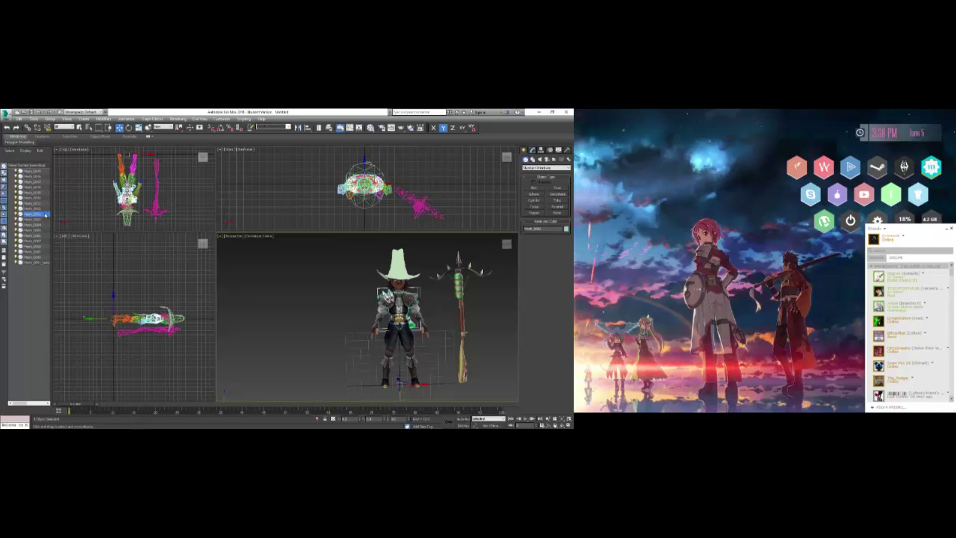
left_click(42, 263)
left_click(43, 252)
left_click(42, 236)
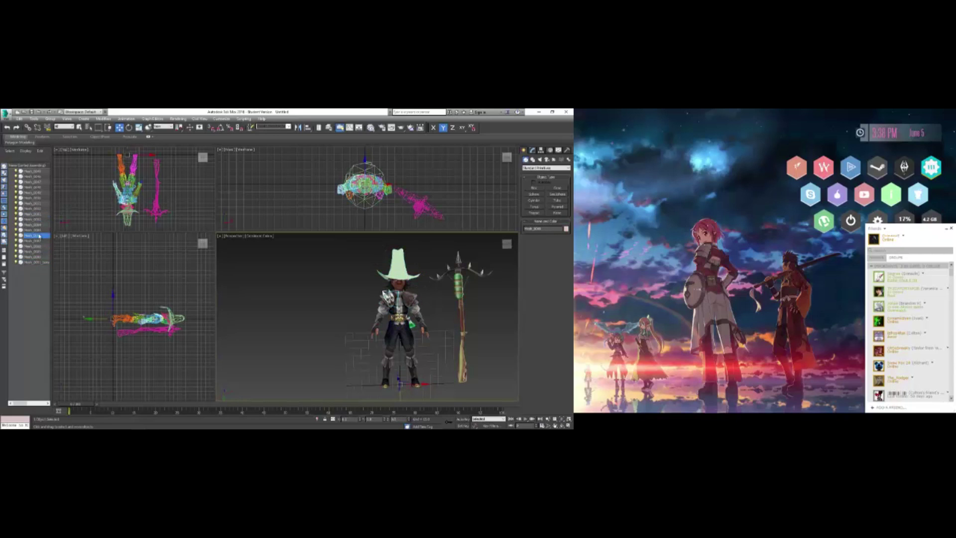
left_click(44, 262)
middle_click_drag(344, 280, 340, 277)
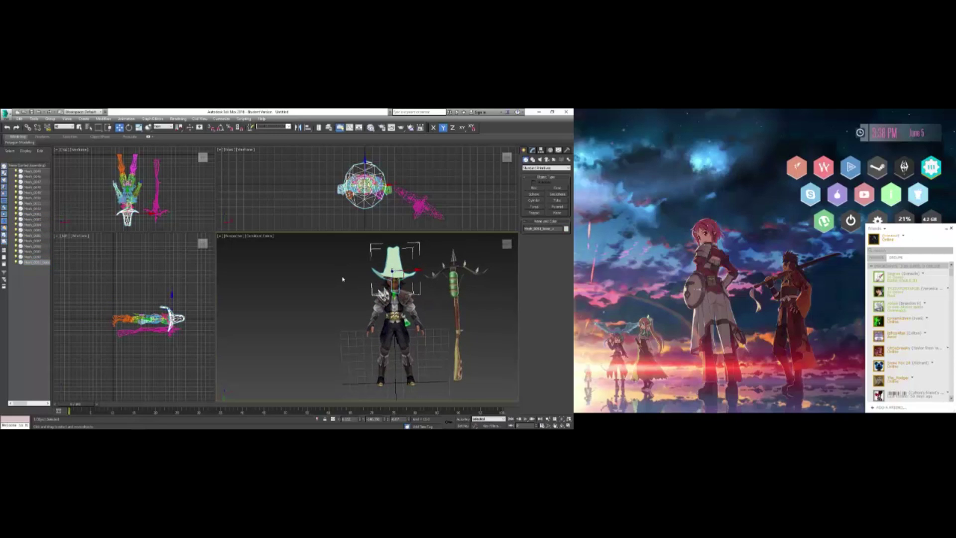
left_click(342, 278)
left_click(398, 258)
key("m")
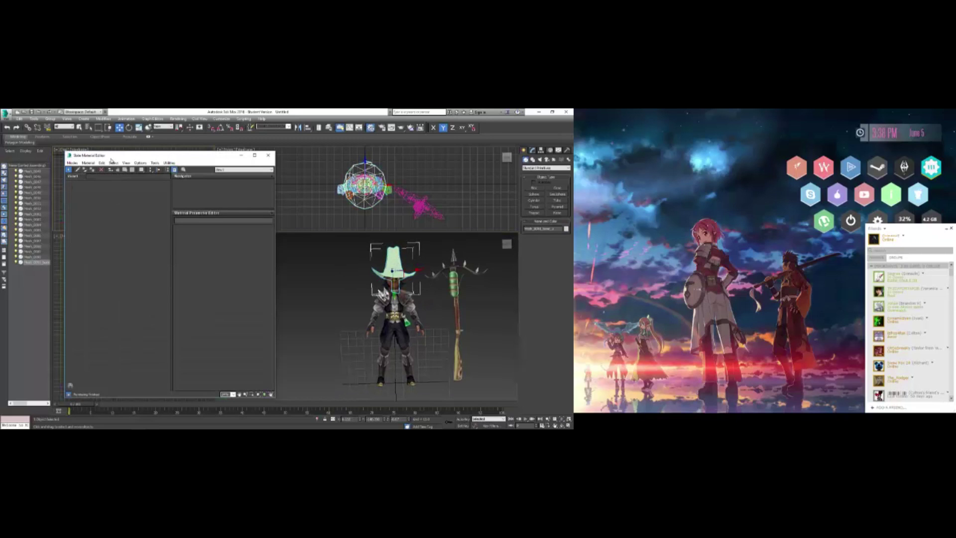
left_click(78, 169)
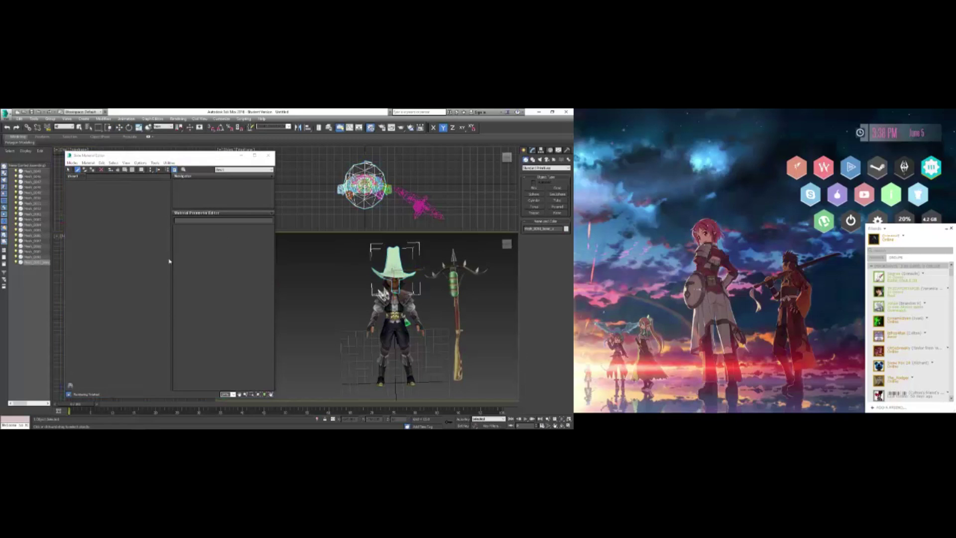
left_click(268, 156)
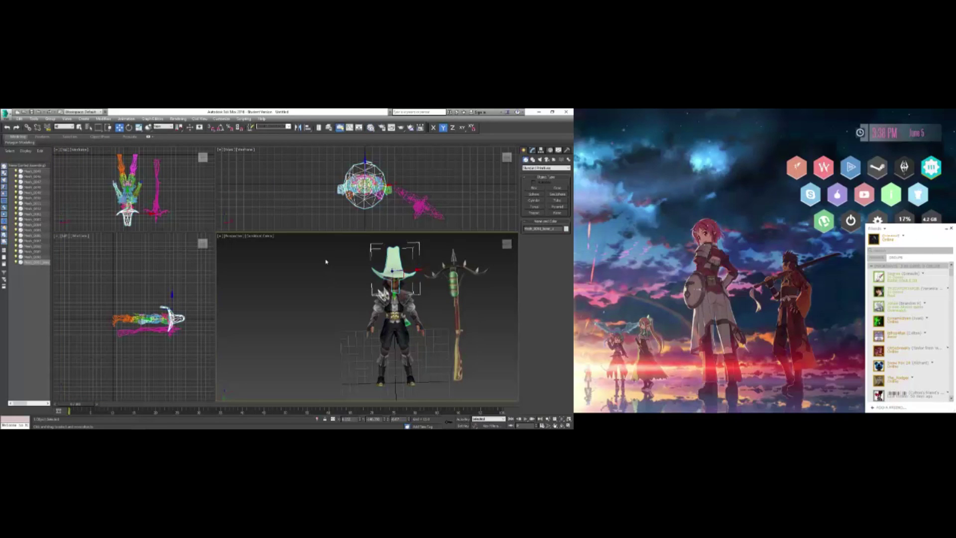
- Deselect the hat and save the scene in the scenes folder under a new name adapted from an existing Wizard101 character file
left_click(506, 245)
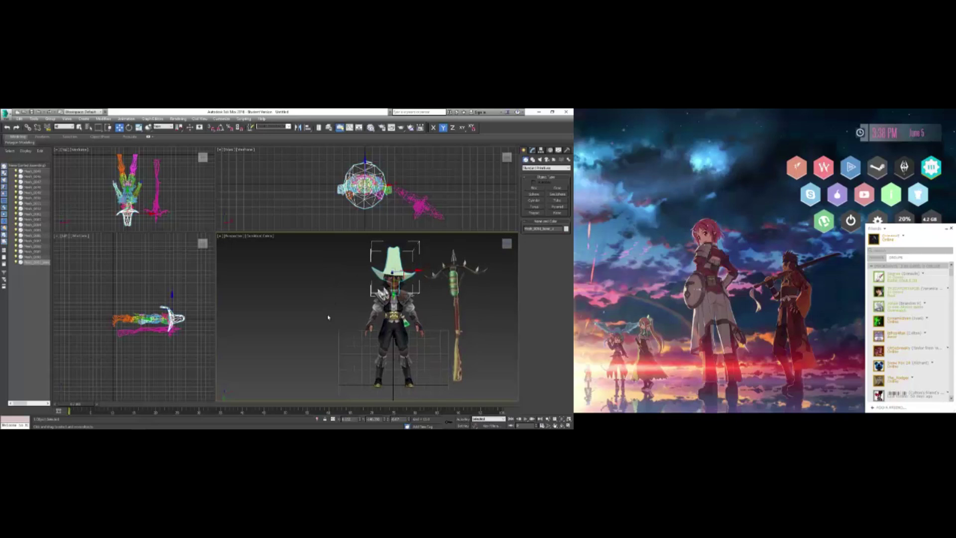
left_click(350, 285)
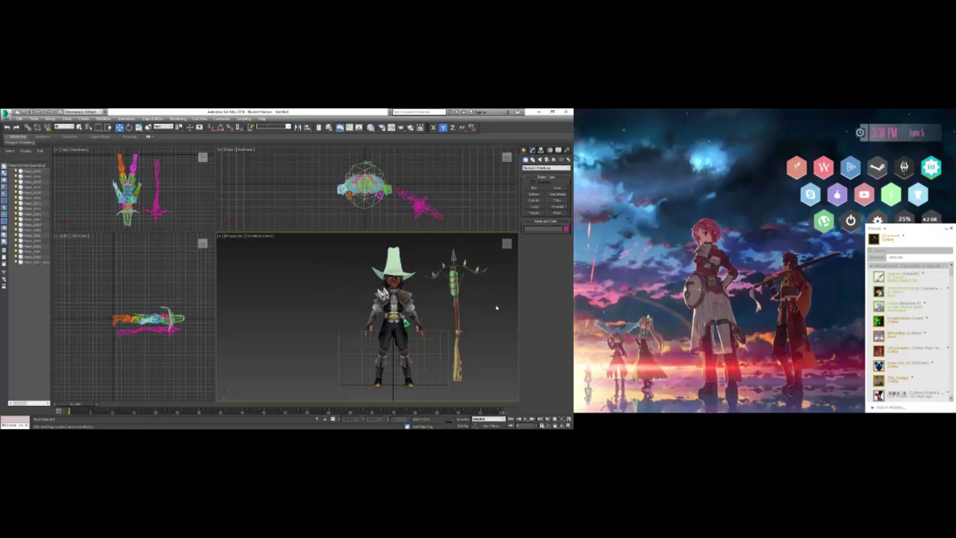
middle_click_drag(496, 308, 464, 310, "alt")
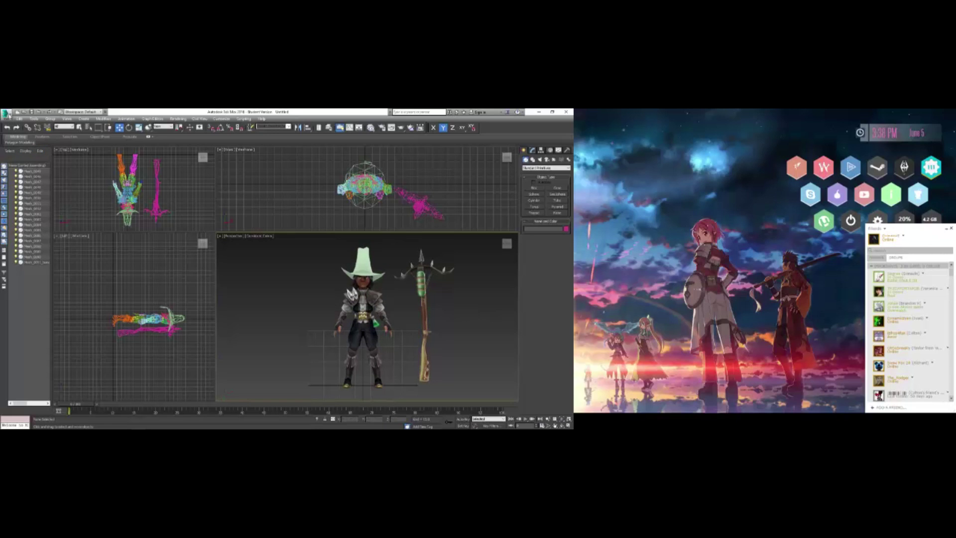
left_click(8, 114)
left_click(20, 184)
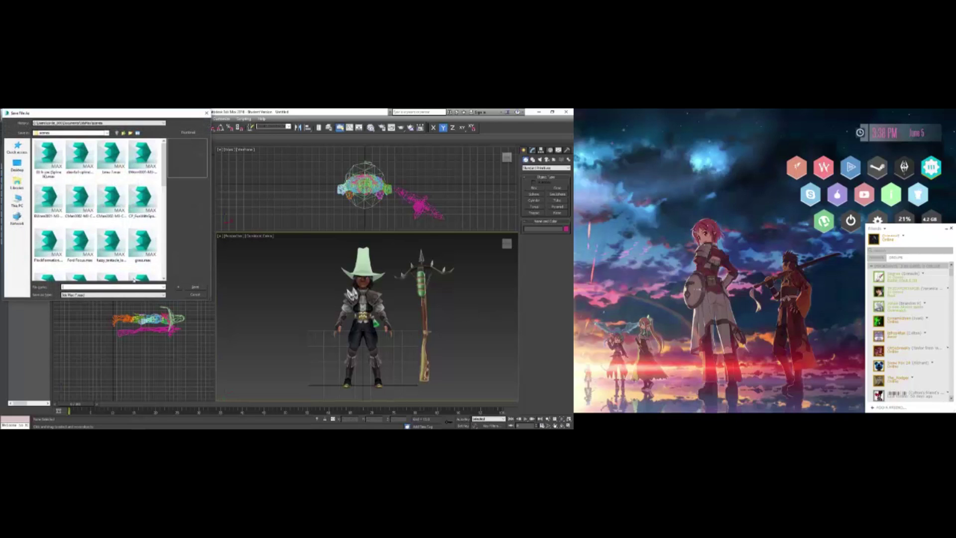
left_click_drag(164, 171, 158, 258)
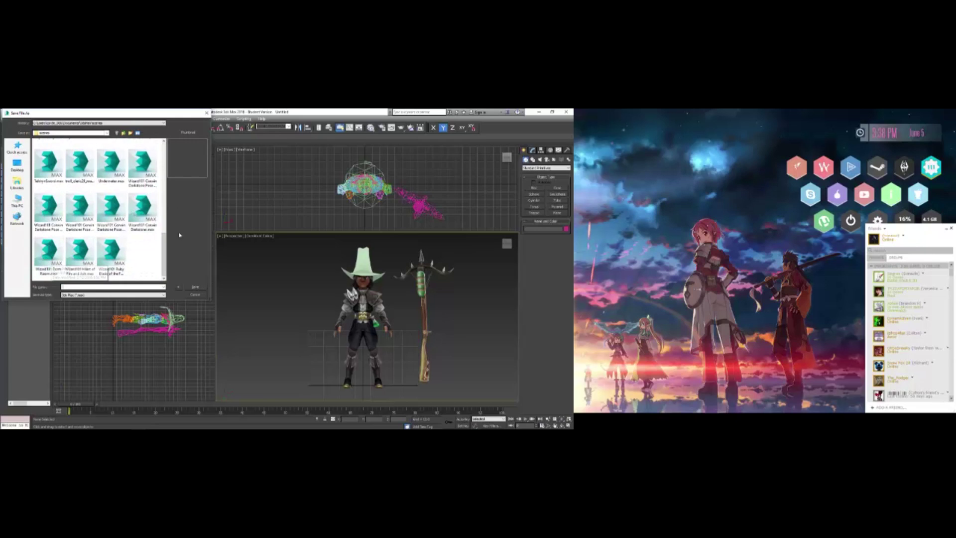
left_click(144, 209)
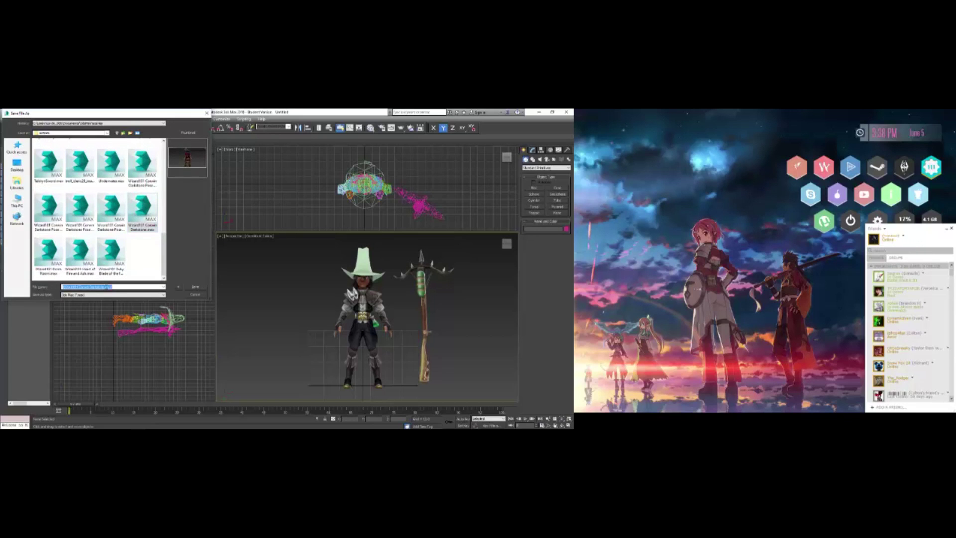
left_click(105, 287)
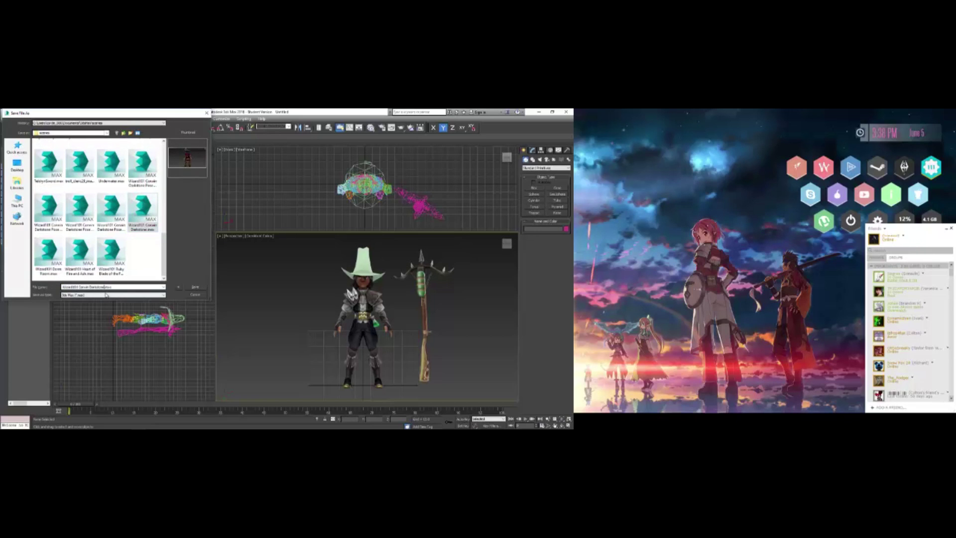
key("Return")
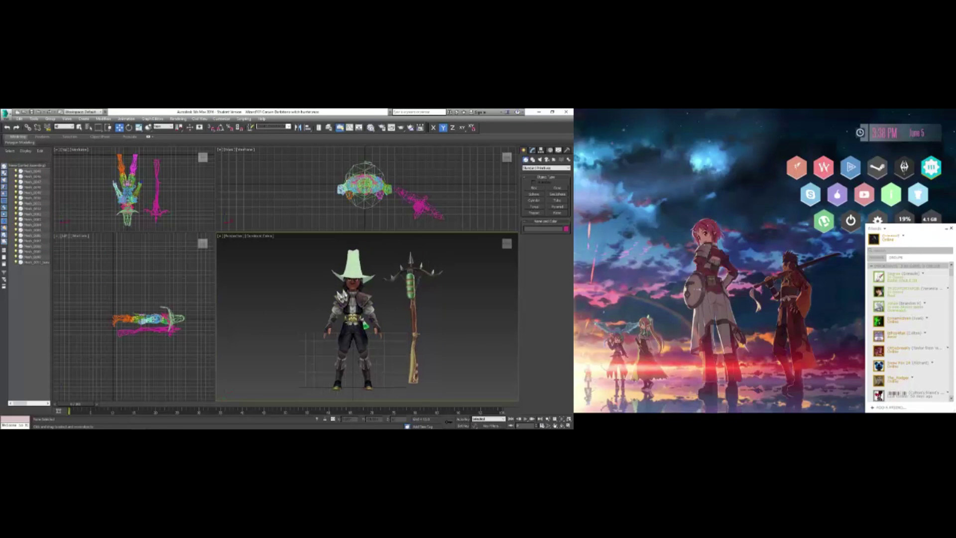
- Preview the saved Wizard101 pose scenes and open the one of the character in the flame-patterned outfit
middle_click_drag(303, 302, 309, 300)
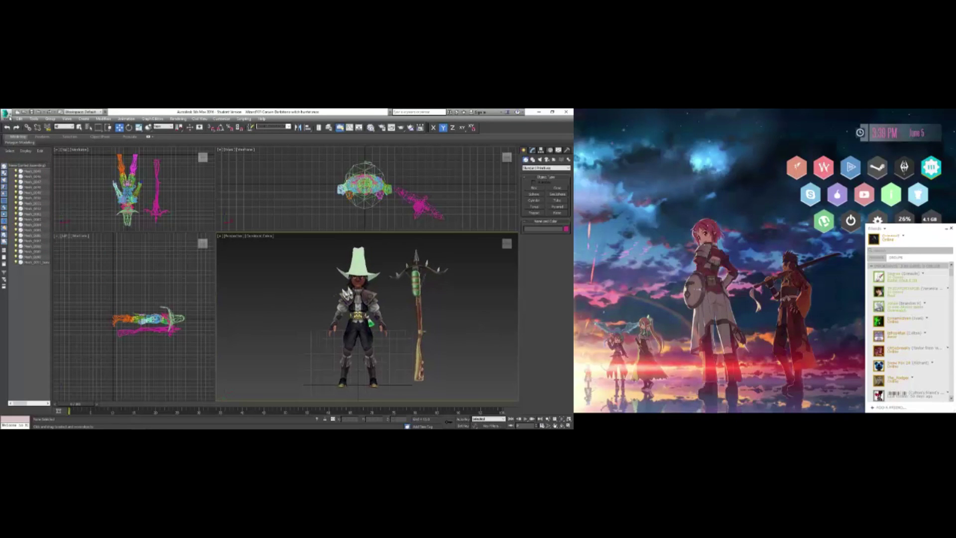
left_click(6, 114)
left_click(17, 156)
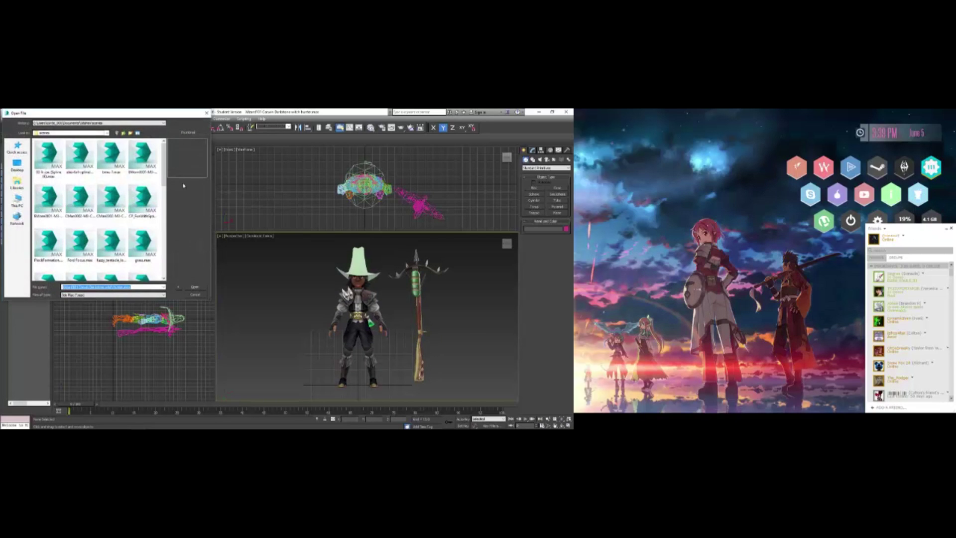
scroll(169, 266, "down", 3)
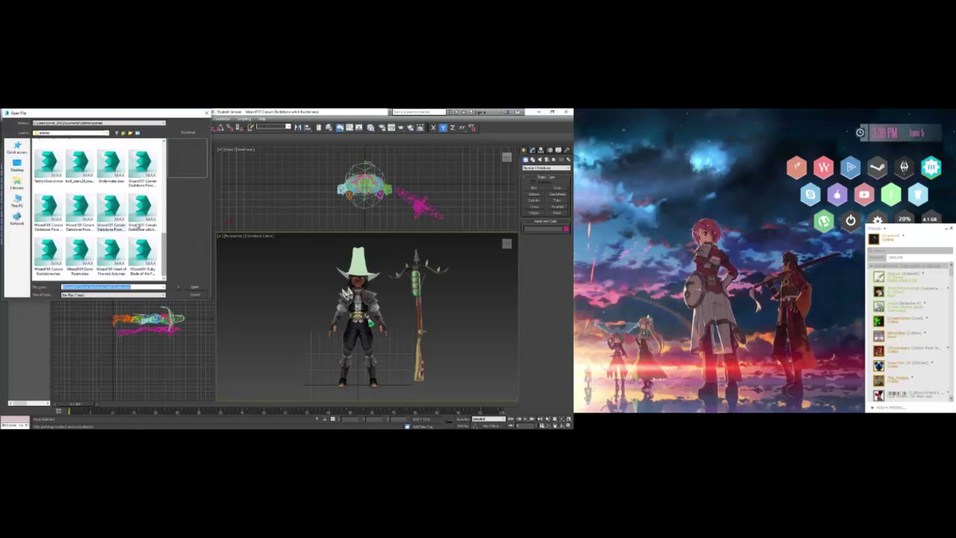
left_click(110, 217)
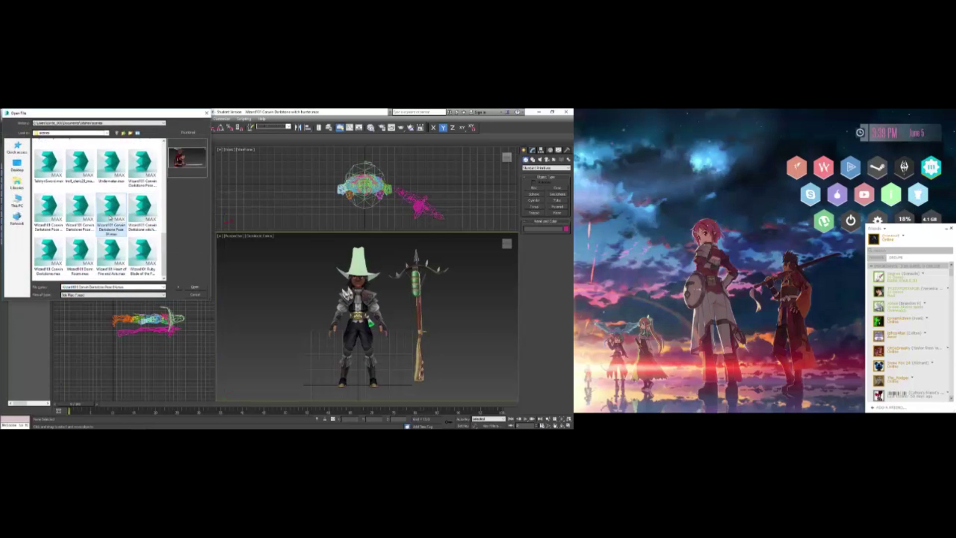
left_click(82, 215)
left_click(46, 211)
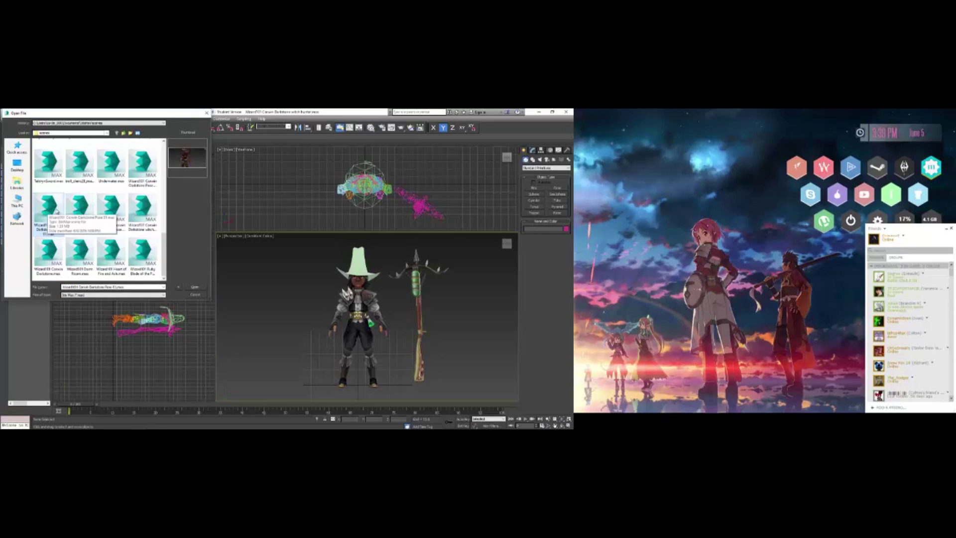
double_click(46, 211)
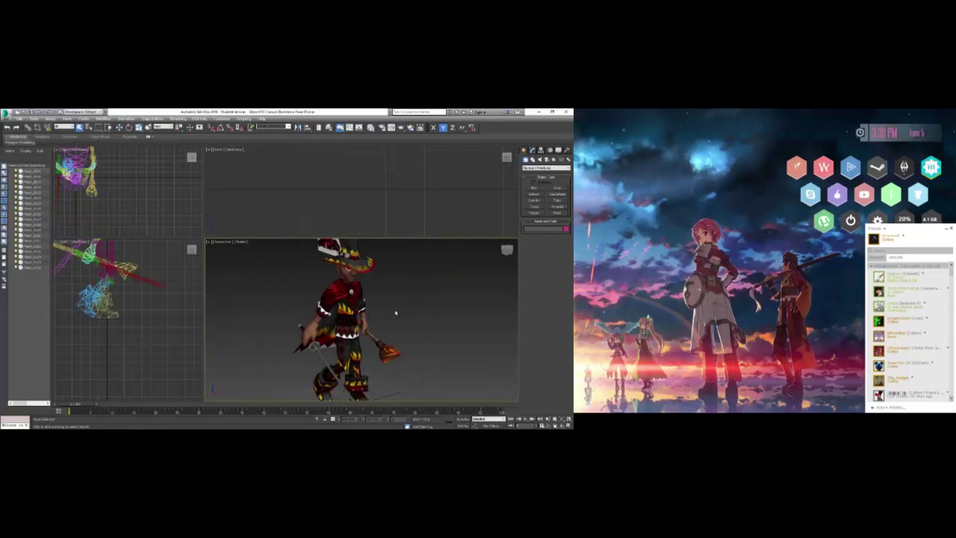
- Try the Realistic and Shaded display styles in the Perspective viewport and set it to Consistent Colors
left_click(240, 242)
left_click(255, 261)
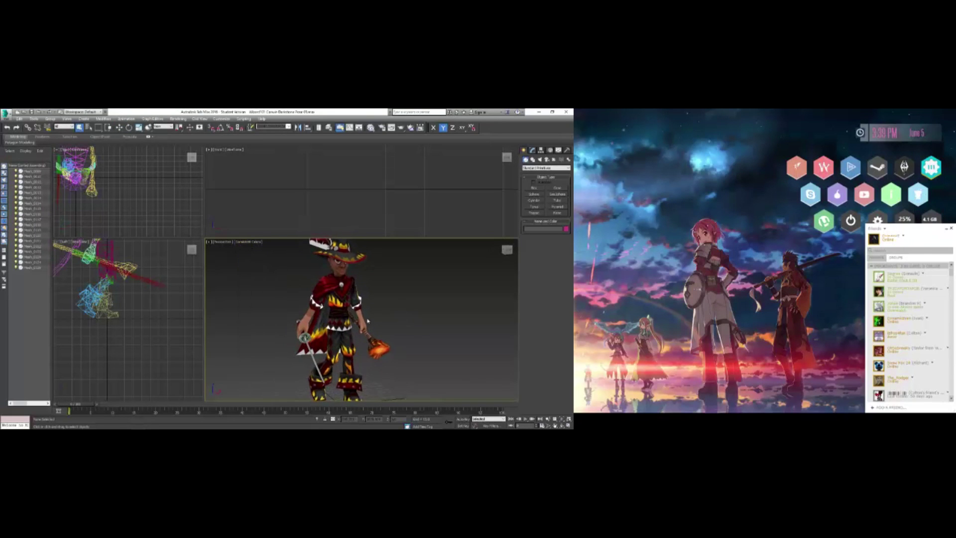
left_click(251, 242)
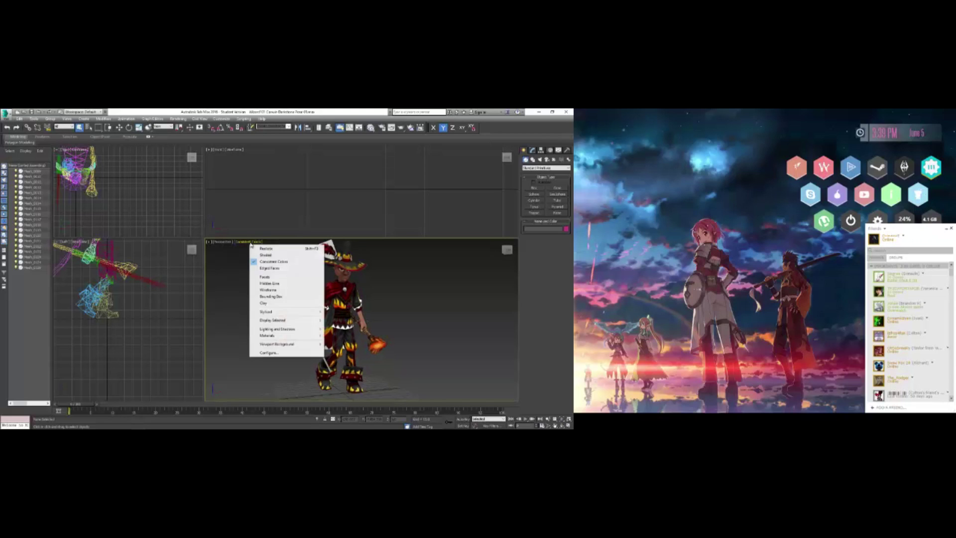
left_click(260, 250)
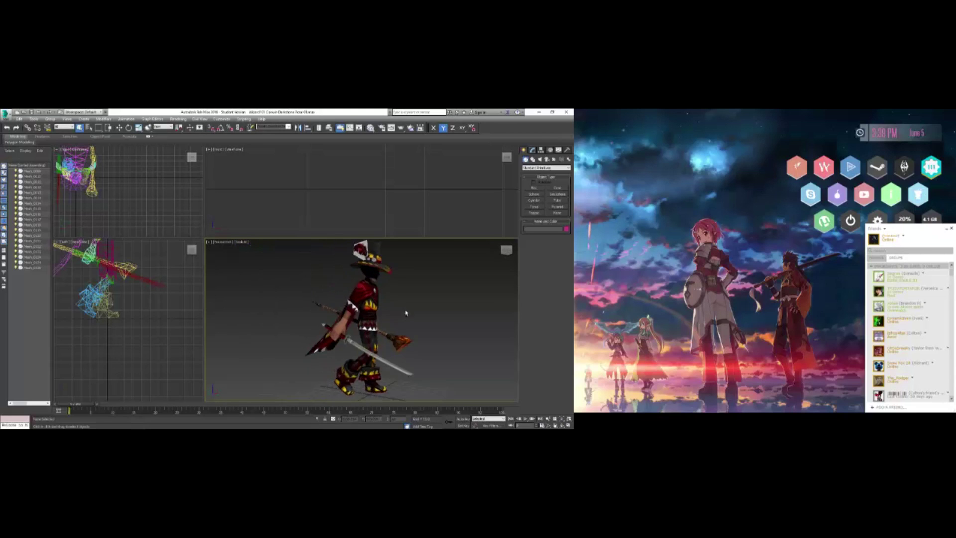
left_click(246, 244)
left_click(259, 256)
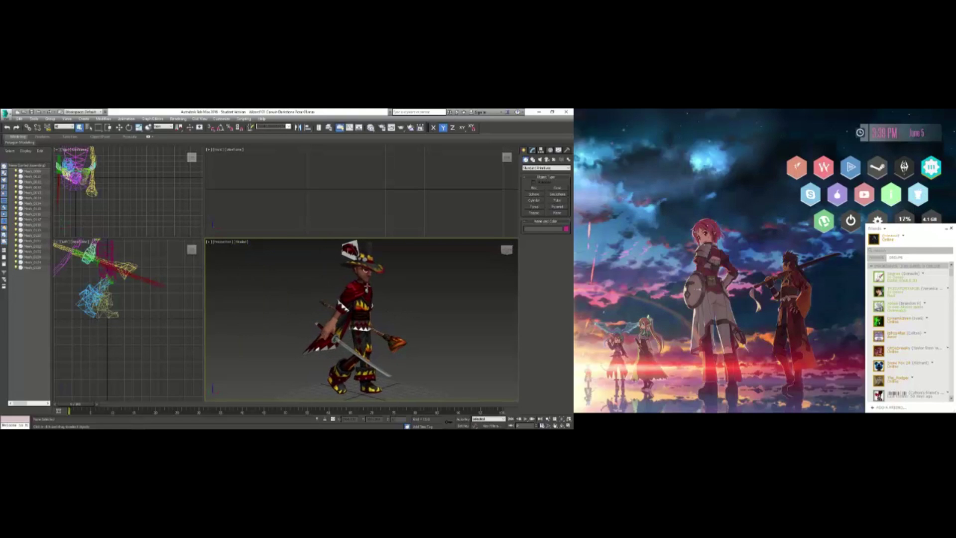
left_click(241, 244)
left_click(259, 261)
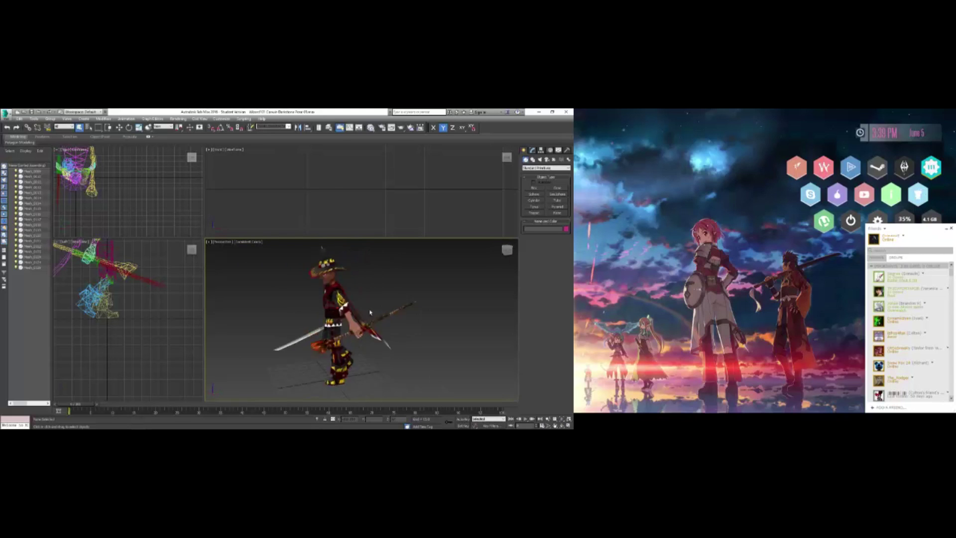
- Examine the posed character's hat, outfit, sword and staff up close and from several sides in the Perspective viewport
scroll(361, 319, "up", 5)
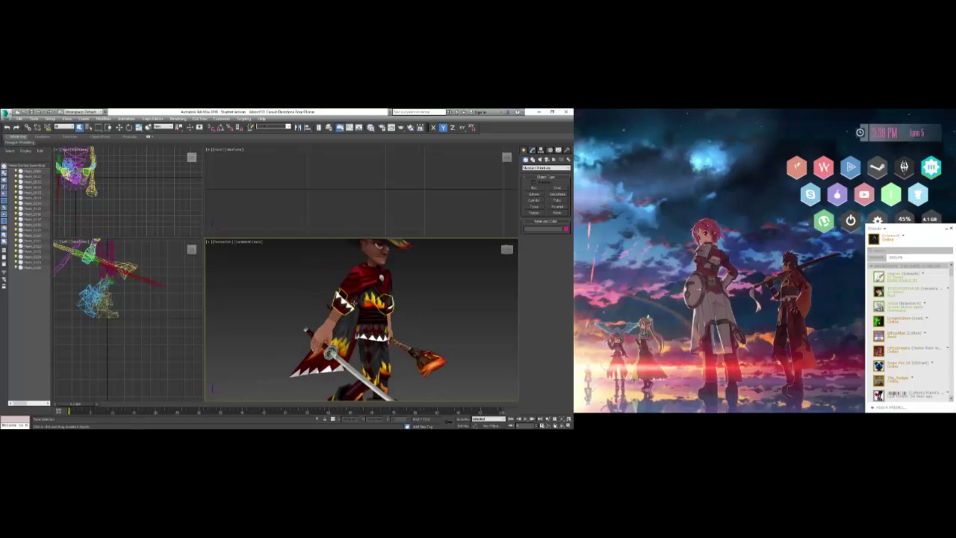
scroll(357, 273, "up", 3)
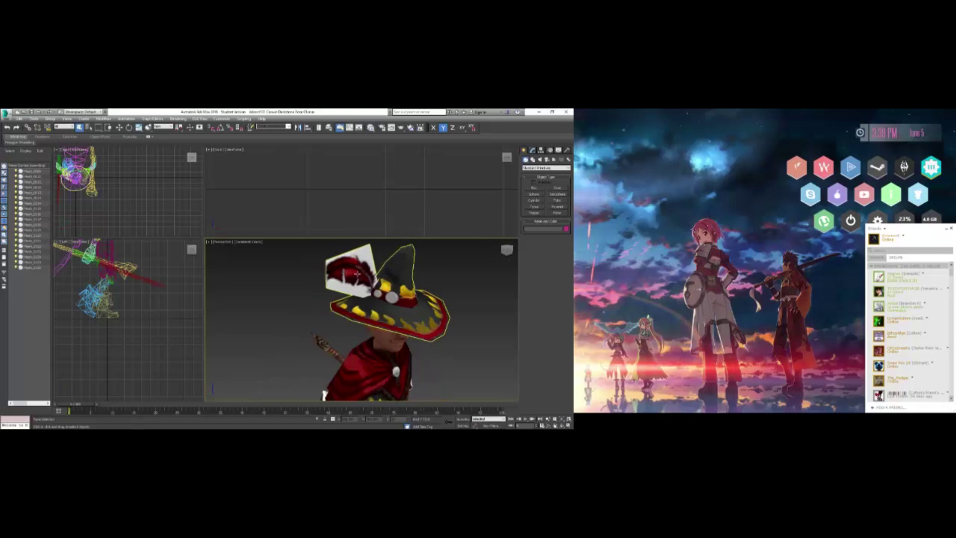
middle_click_drag(358, 318, 365, 254)
middle_click_drag(337, 313, 349, 244)
middle_click_drag(403, 362, 382, 329, "alt")
scroll(382, 327, "down", 8)
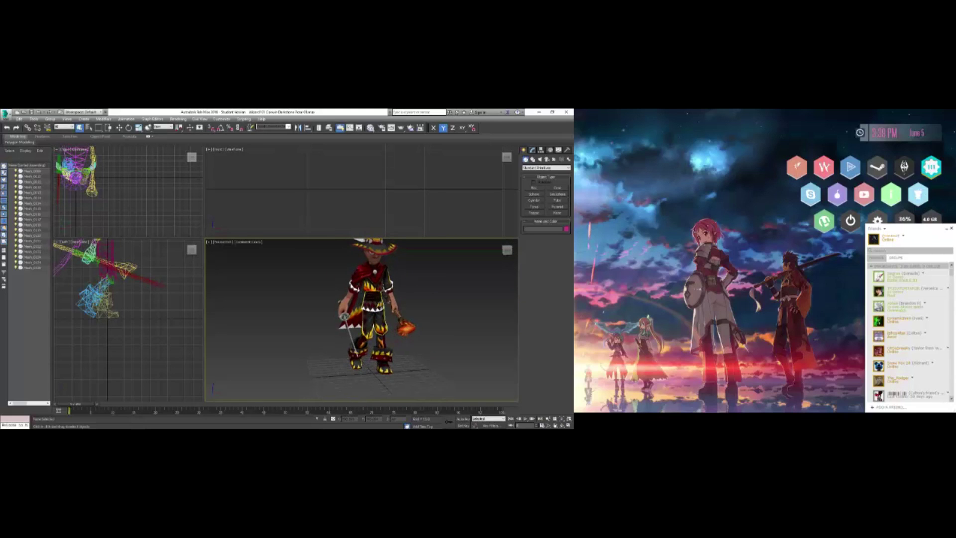
middle_click_drag(379, 297, 372, 318)
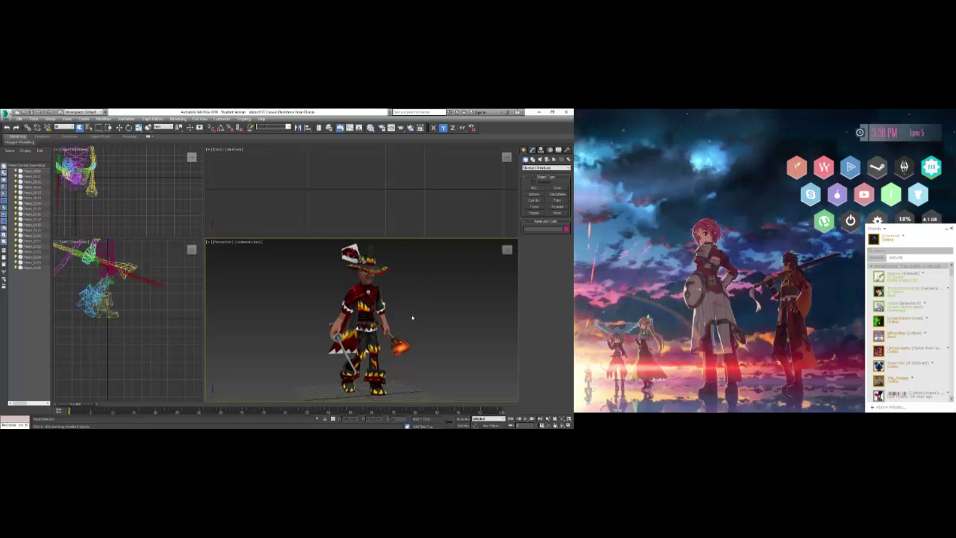
middle_click_drag(418, 318, 413, 313)
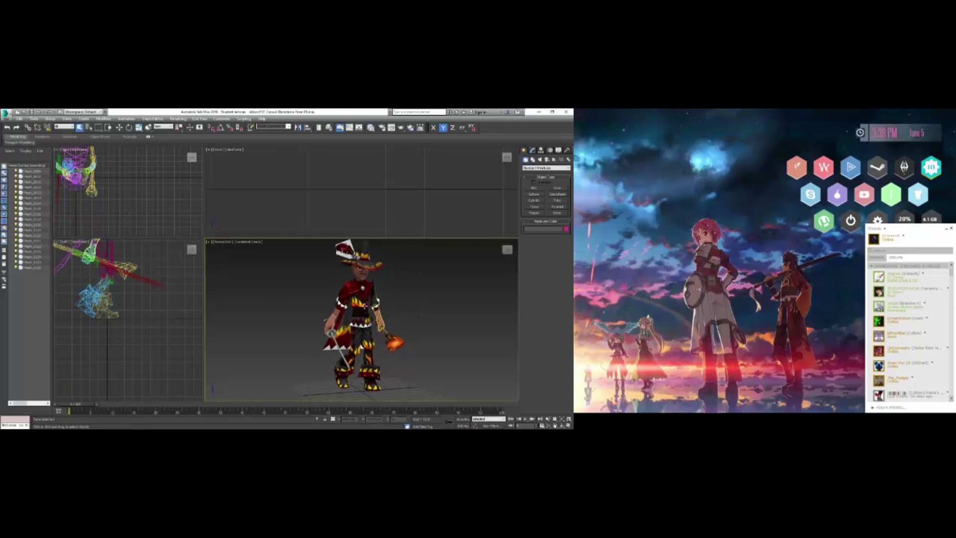
middle_click_drag(329, 294, 315, 308, "alt")
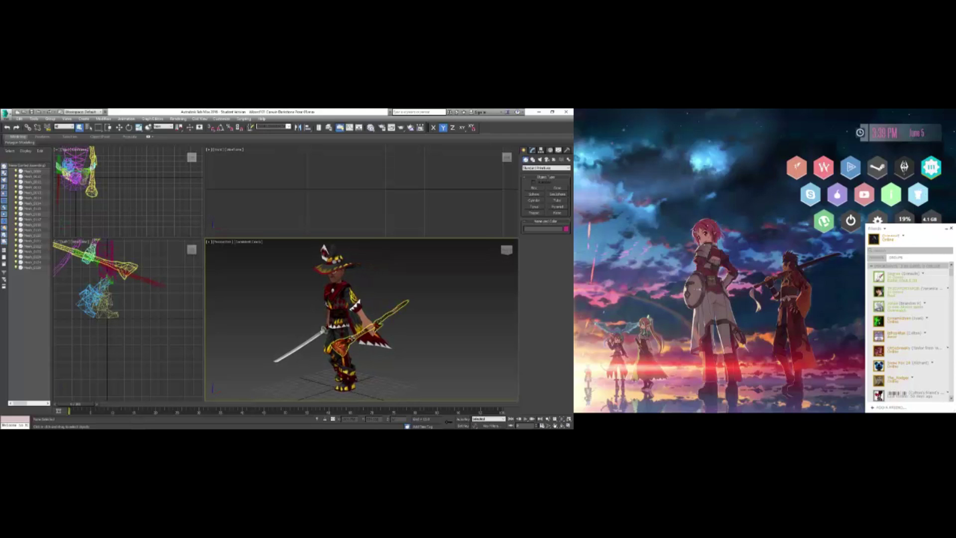
middle_click_drag(350, 340, 302, 354, "alt")
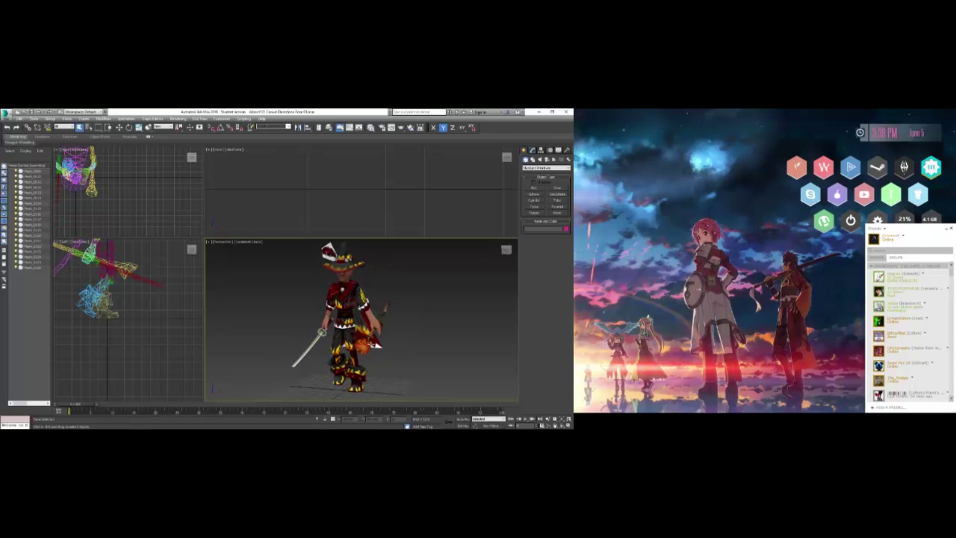
middle_click_drag(367, 346, 407, 335, "alt")
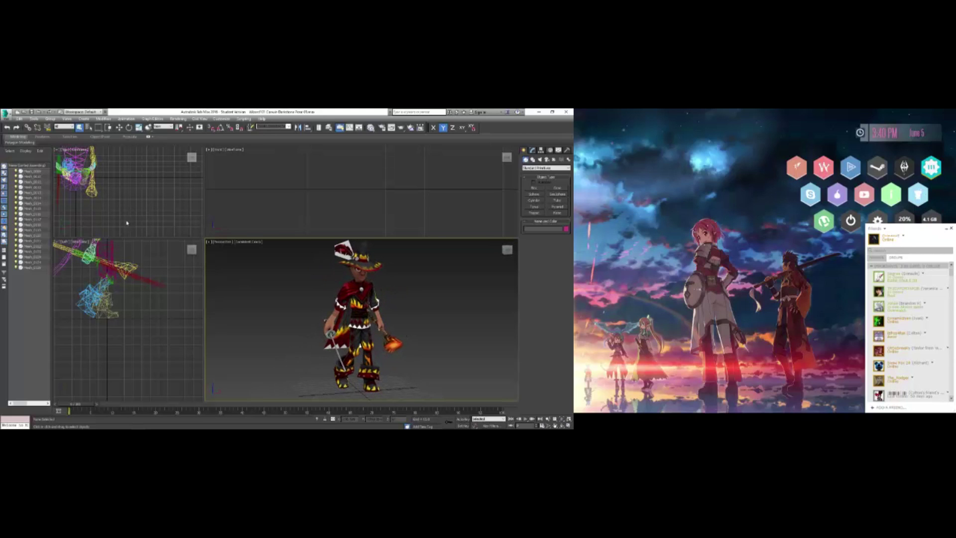
- Preview several saved Wizard101 scenes and open the Pose 01 scene of the character in the black coat, continuing past the missing external file
left_click(6, 112)
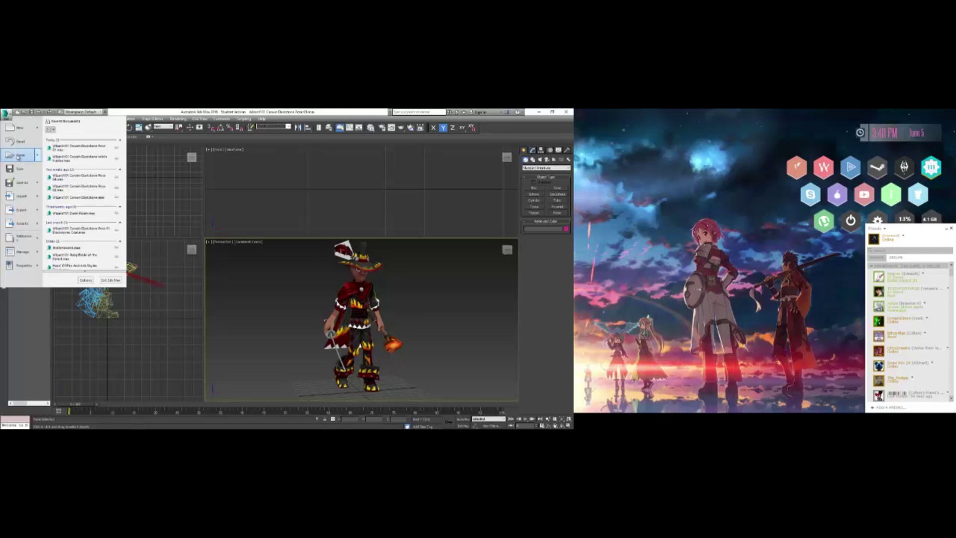
left_click(19, 157)
left_click_drag(164, 182, 167, 277)
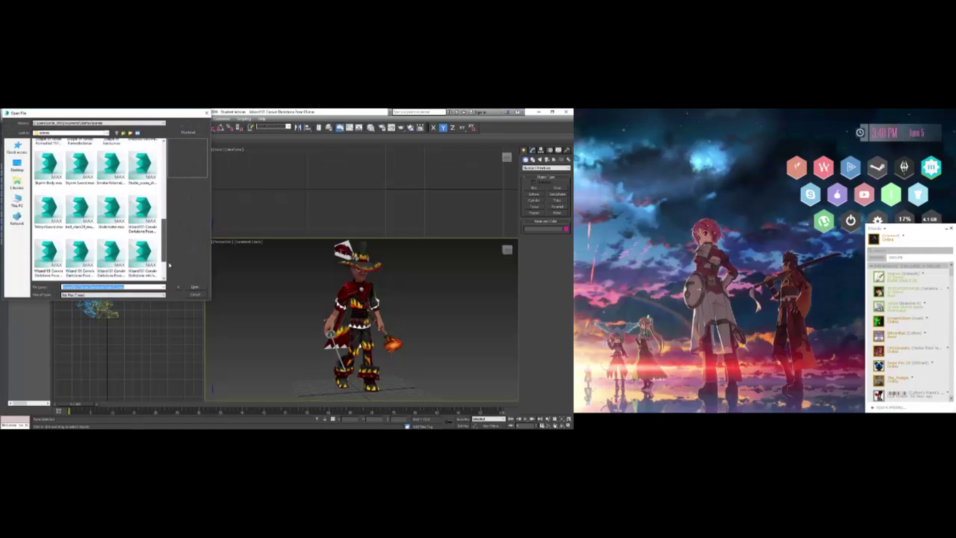
left_click(147, 203)
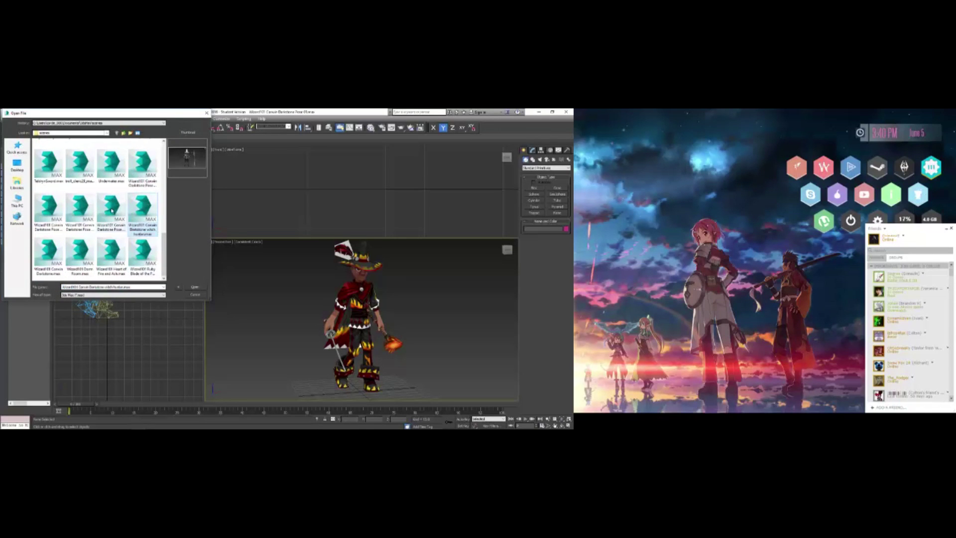
left_click(49, 255)
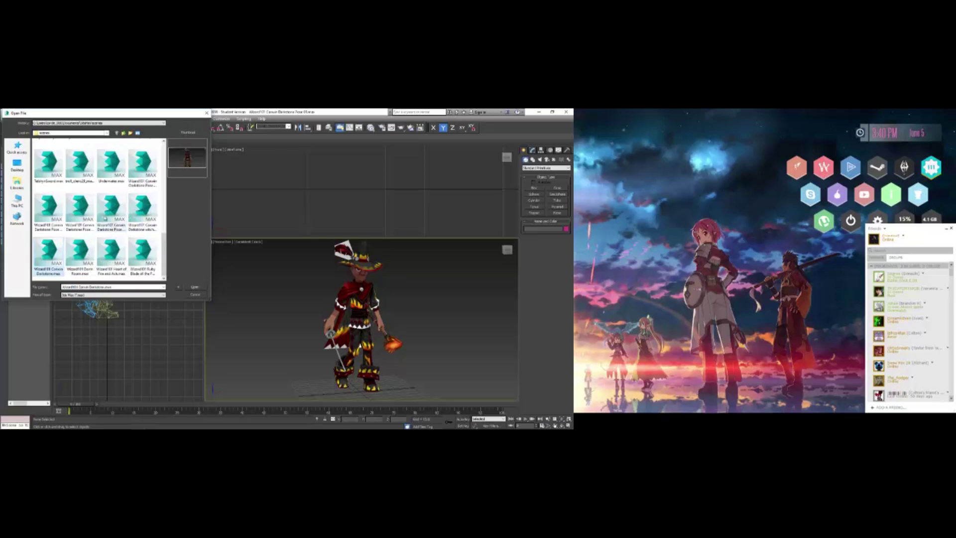
left_click(141, 169)
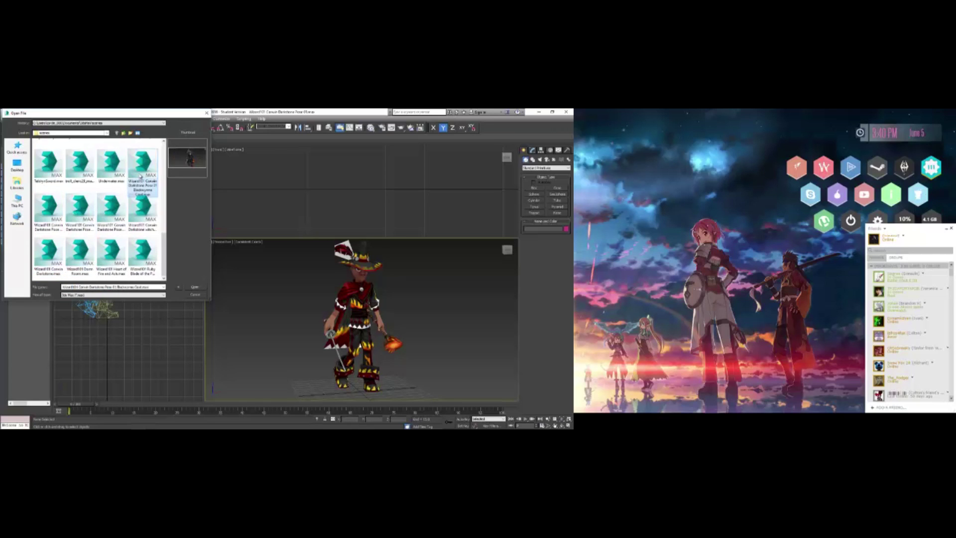
double_click(141, 174)
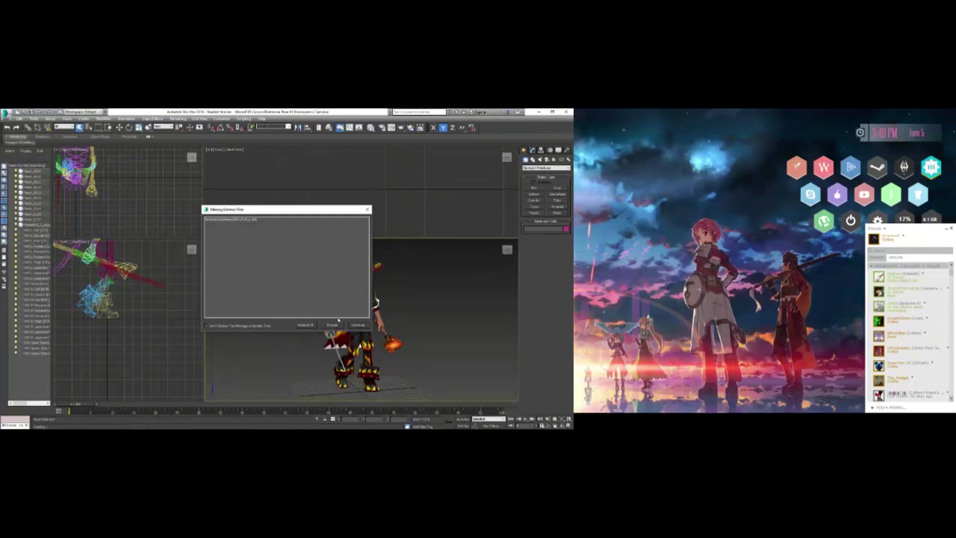
left_click(358, 324)
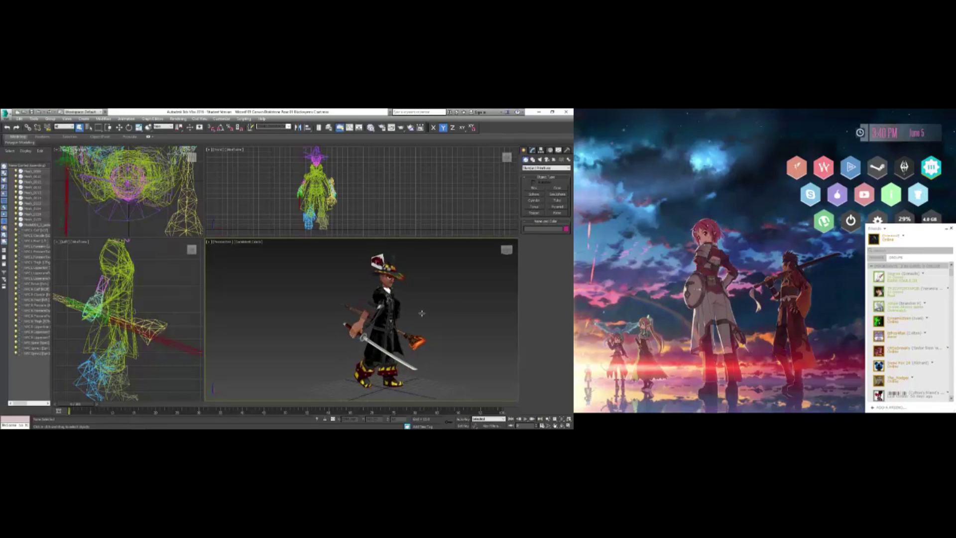
- Examine the black-coated character's outfit, sword and staff up close and from several sides in the Perspective viewport
middle_click_drag(422, 313, 396, 327, "alt")
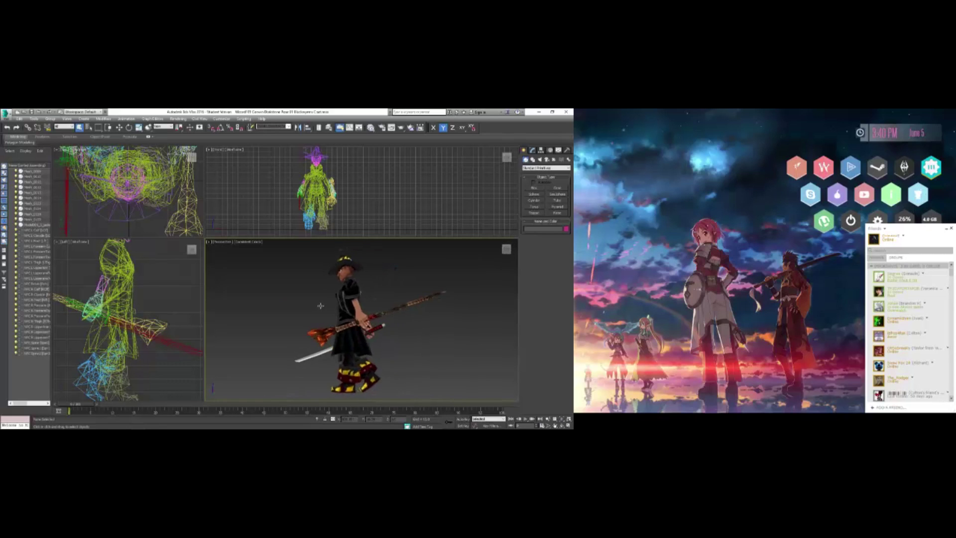
middle_click_drag(321, 306, 298, 318, "alt")
scroll(415, 328, "up", 3)
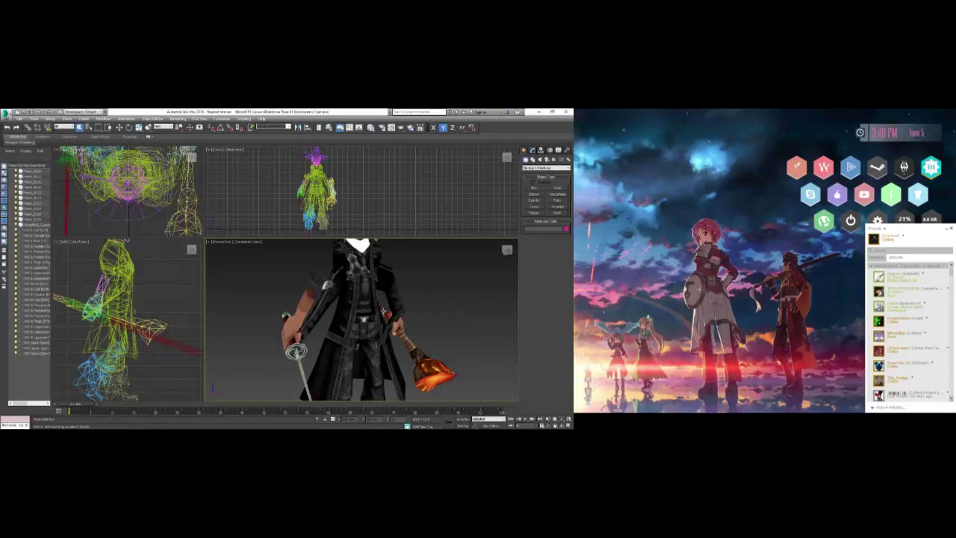
middle_click_drag(374, 328, 349, 282, "alt")
left_click(377, 285)
key("z")
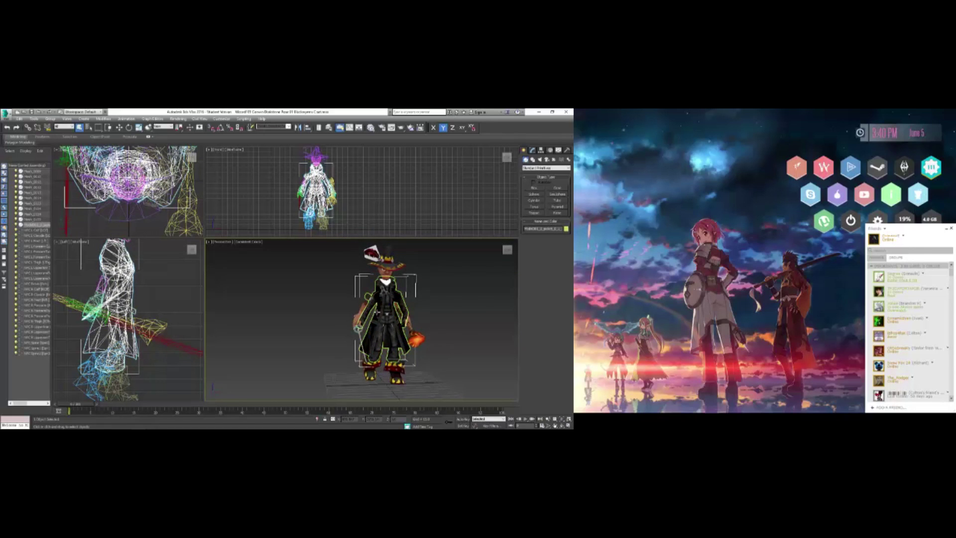
scroll(382, 315, "up", 2)
middle_click_drag(372, 308, 388, 329, "alt")
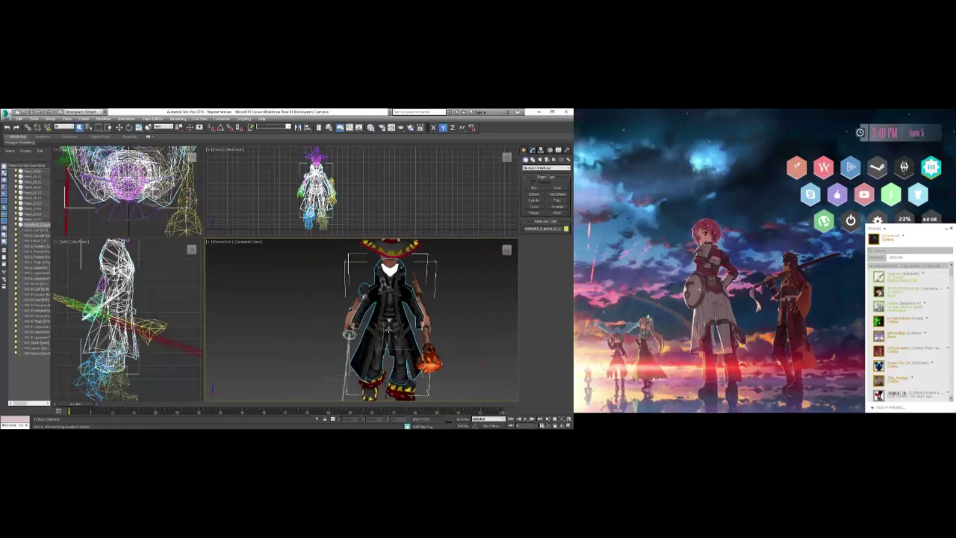
middle_click_drag(307, 286, 415, 315, "alt")
left_click(461, 289)
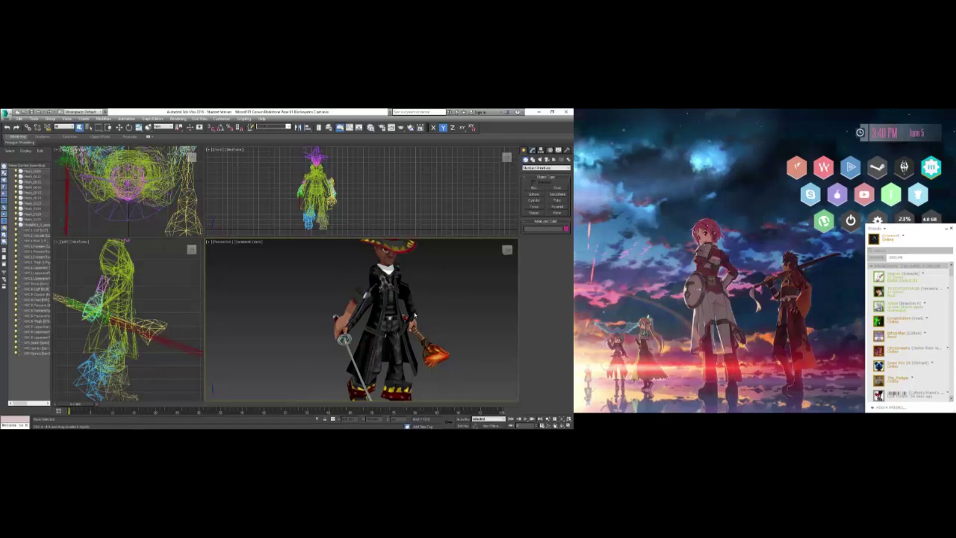
- Open the Wizard101 Dorm Room scene from the scenes folder without saving changes to the current scene
left_click(6, 114)
left_click(22, 155)
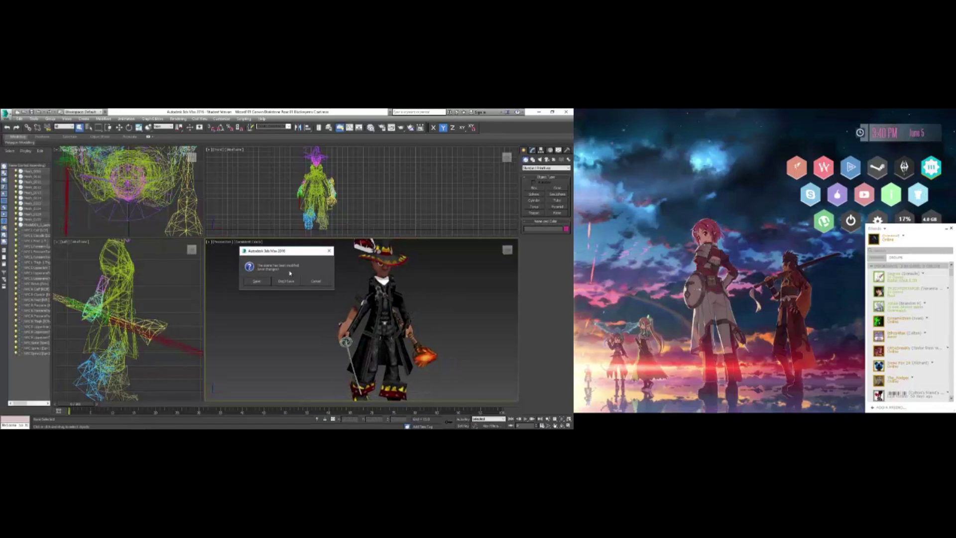
left_click(292, 280)
scroll(165, 192, "down", 5)
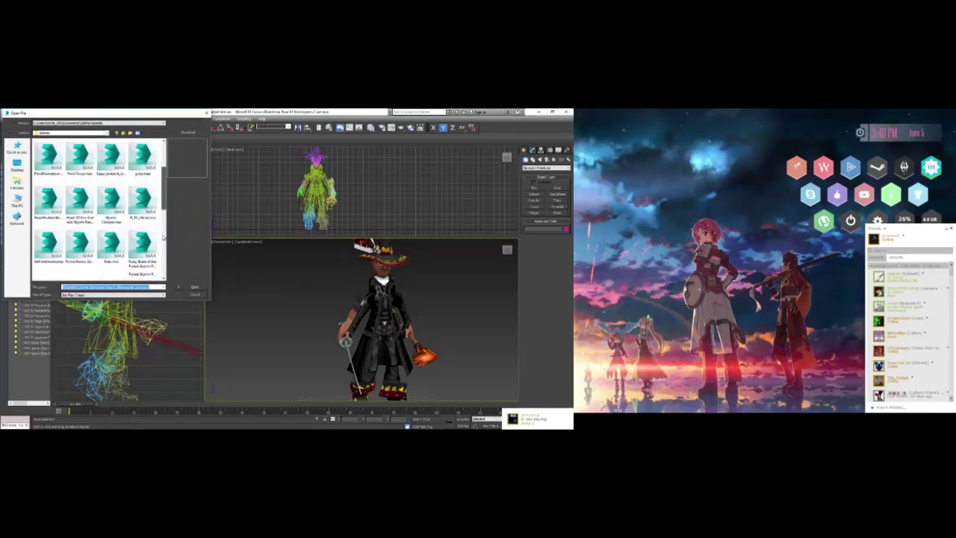
left_click(120, 254)
left_click(82, 256)
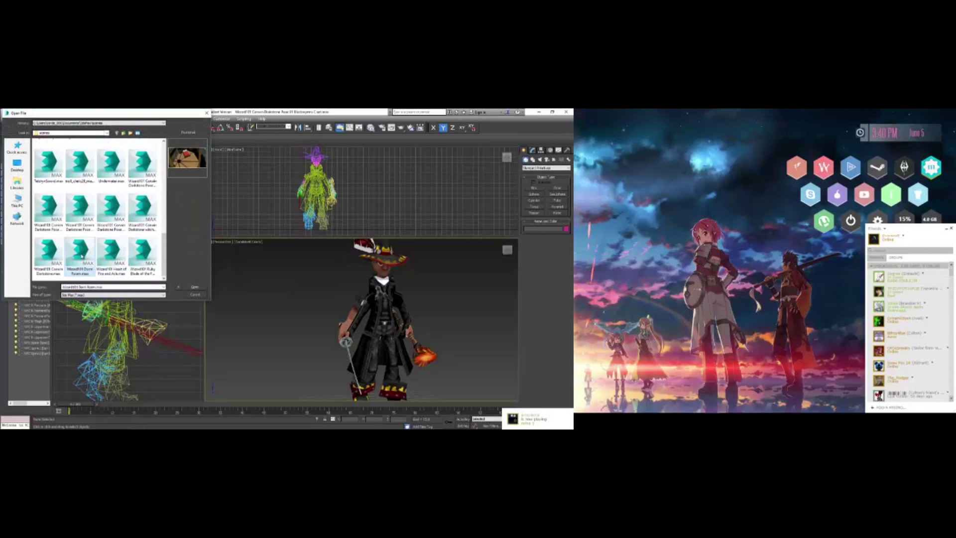
double_click(79, 256)
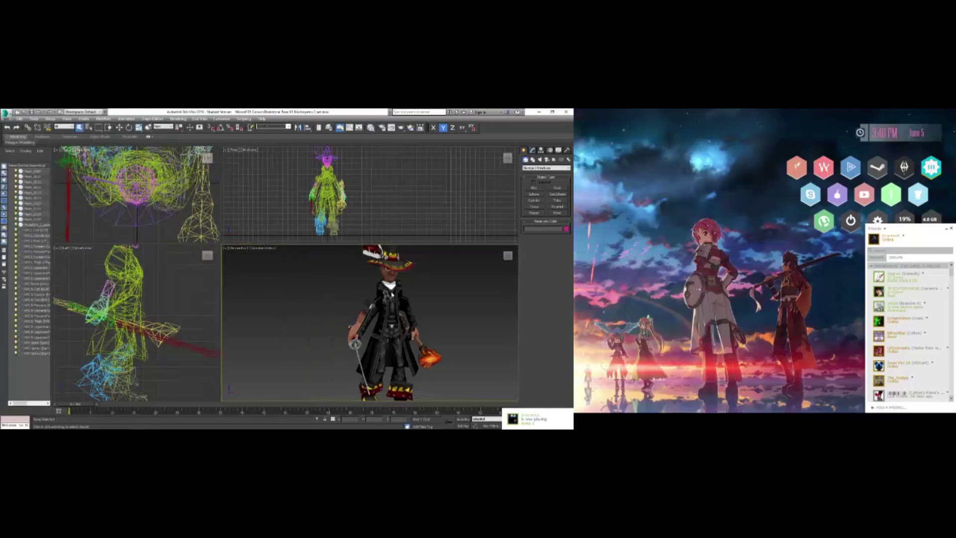
- Examine the dorm room model and its furniture from above in the Perspective viewport
scroll(383, 294, "down", 5)
mouse_move(382, 297)
middle_mouse_down("alt")
mouse_move(394, 294)
mouse_move(379, 316)
middle_mouse_up("alt")
scroll(388, 306, "up", 3)
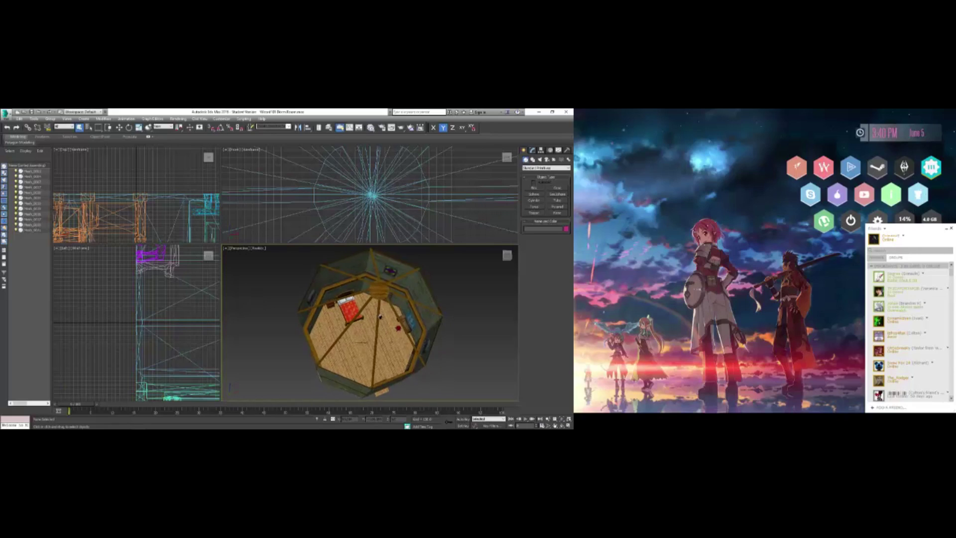